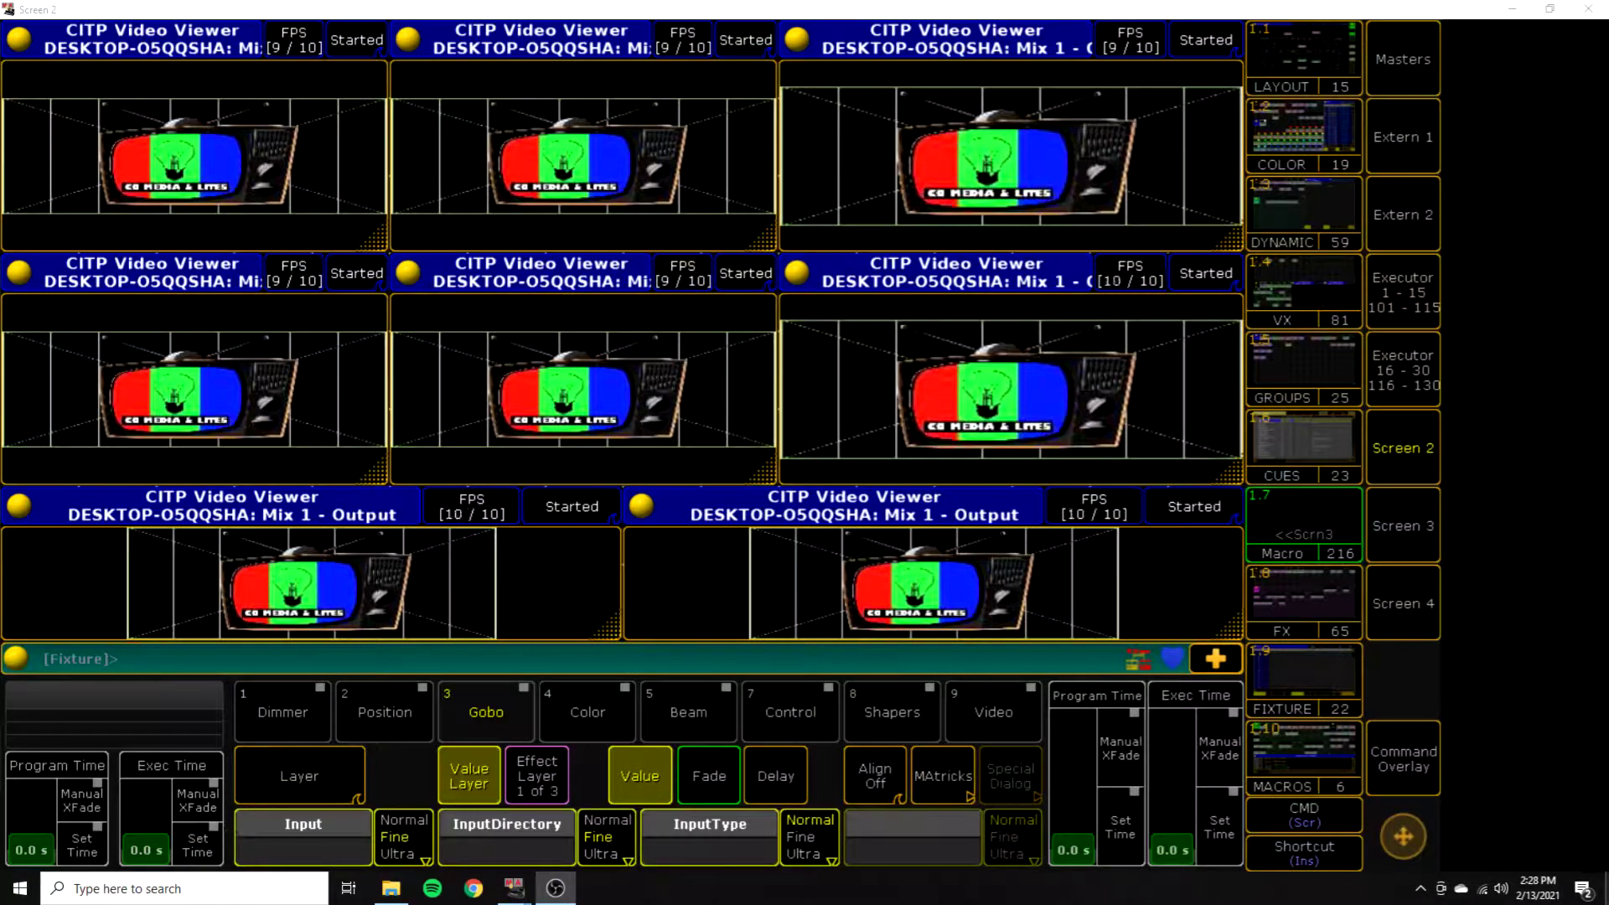
# - Return to the main console view showing groups 901 Layer 1, 902 Layer 2 and 951 Mix 1
pyautogui.click(1393, 435)
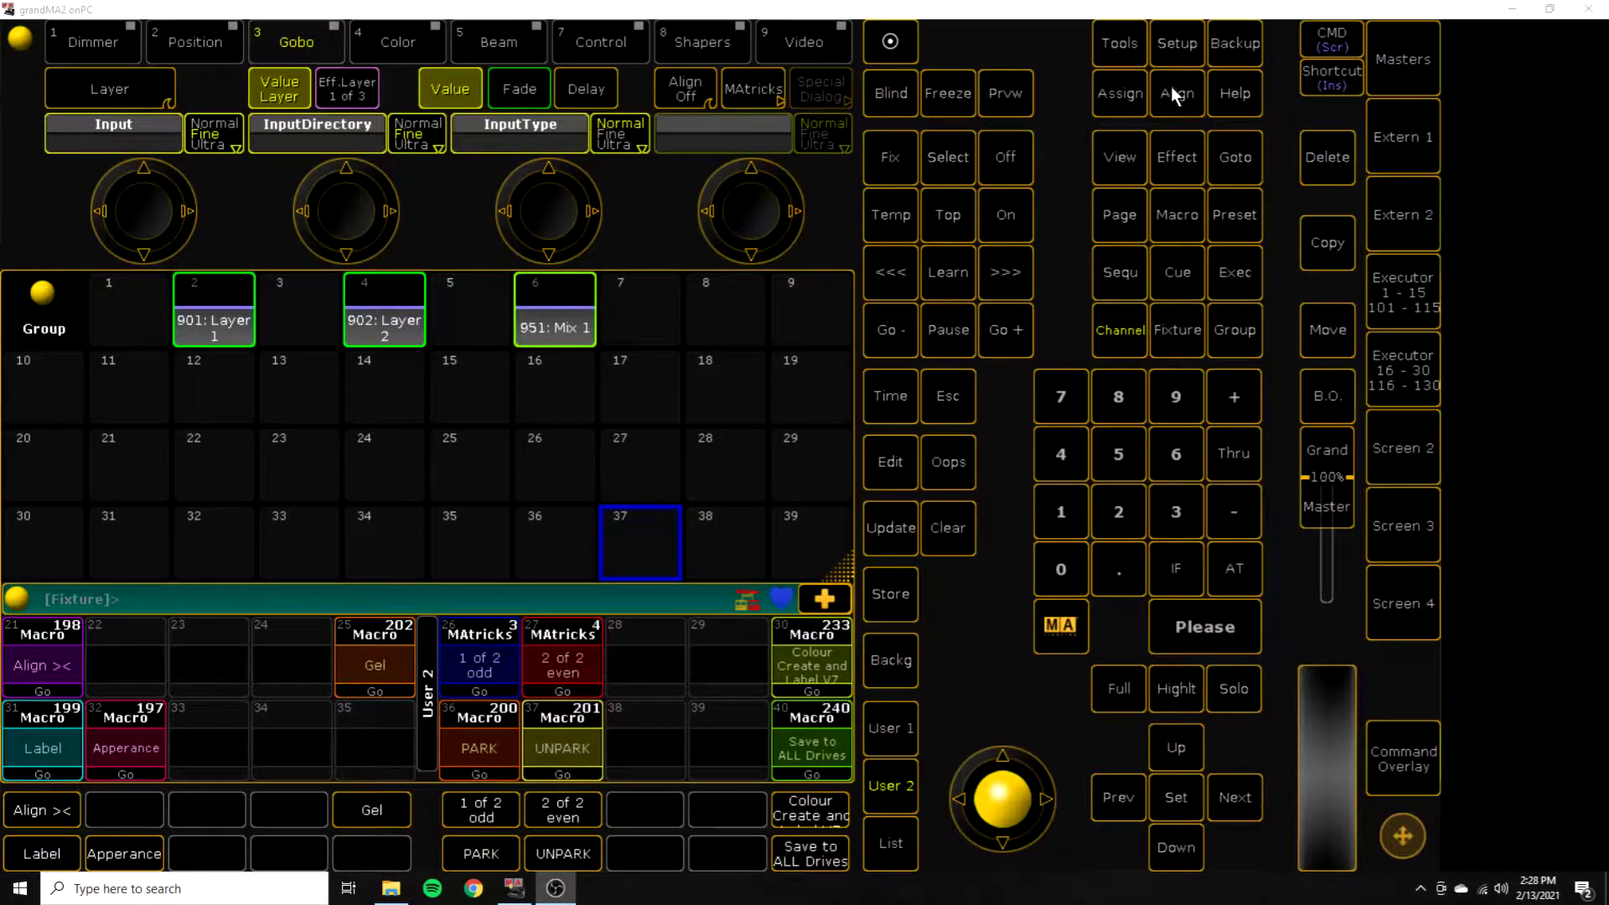
# - Check the VX-layer patch of Hippo V4.4 fixtures 901, 902 and 951 at 1.001, 1.147 and 1.293
pyautogui.click(1178, 46)
pyautogui.click(111, 126)
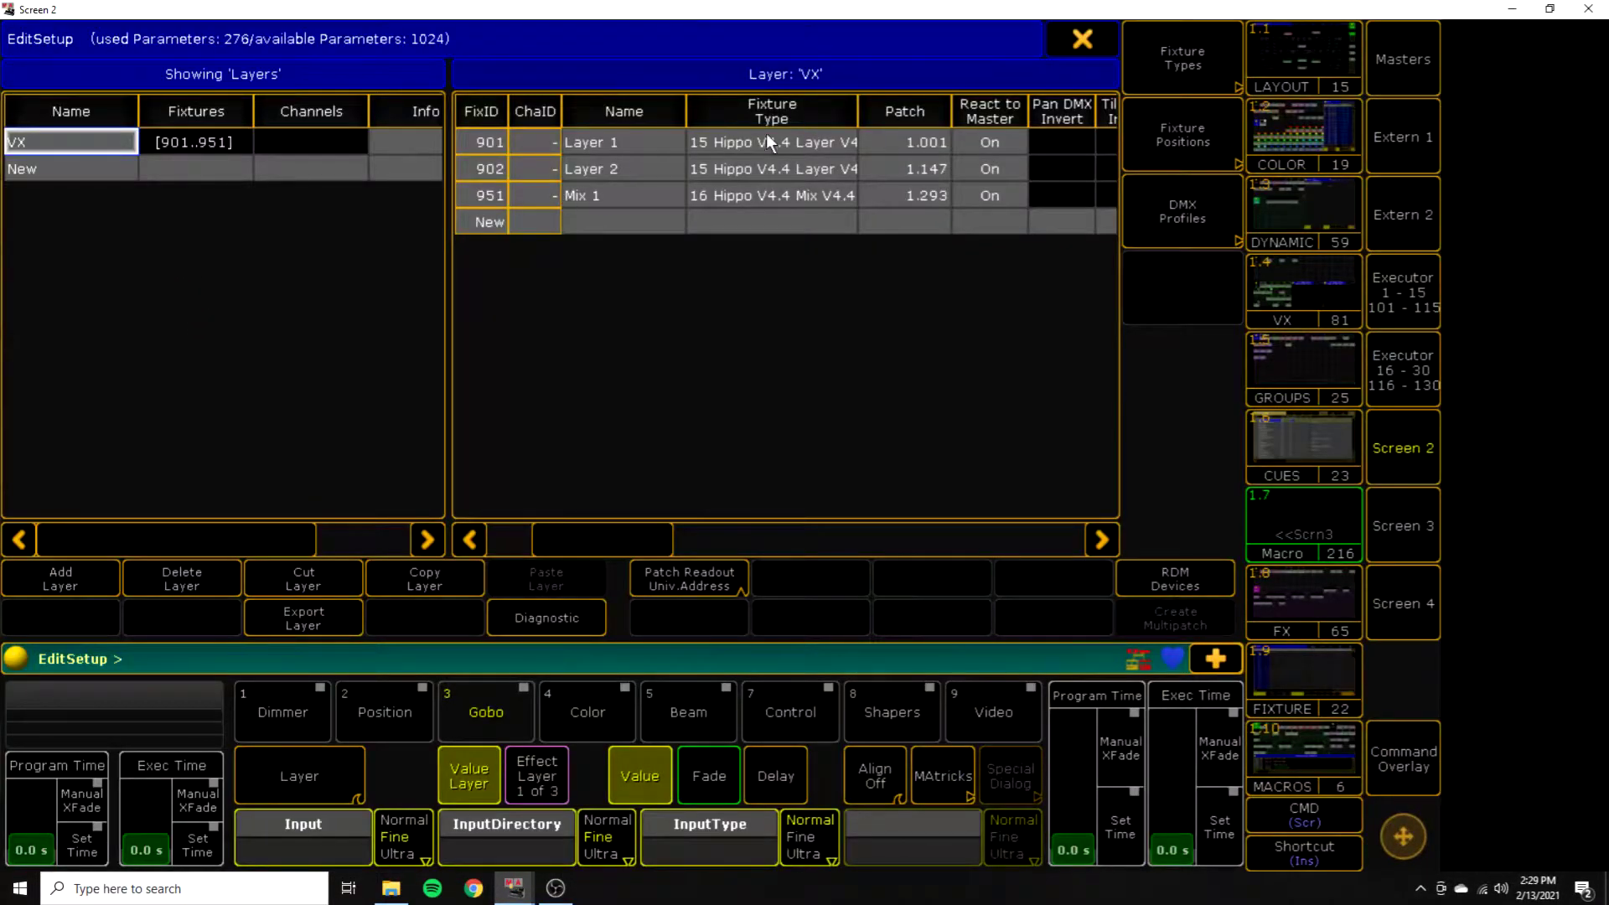
pyautogui.click(920, 138)
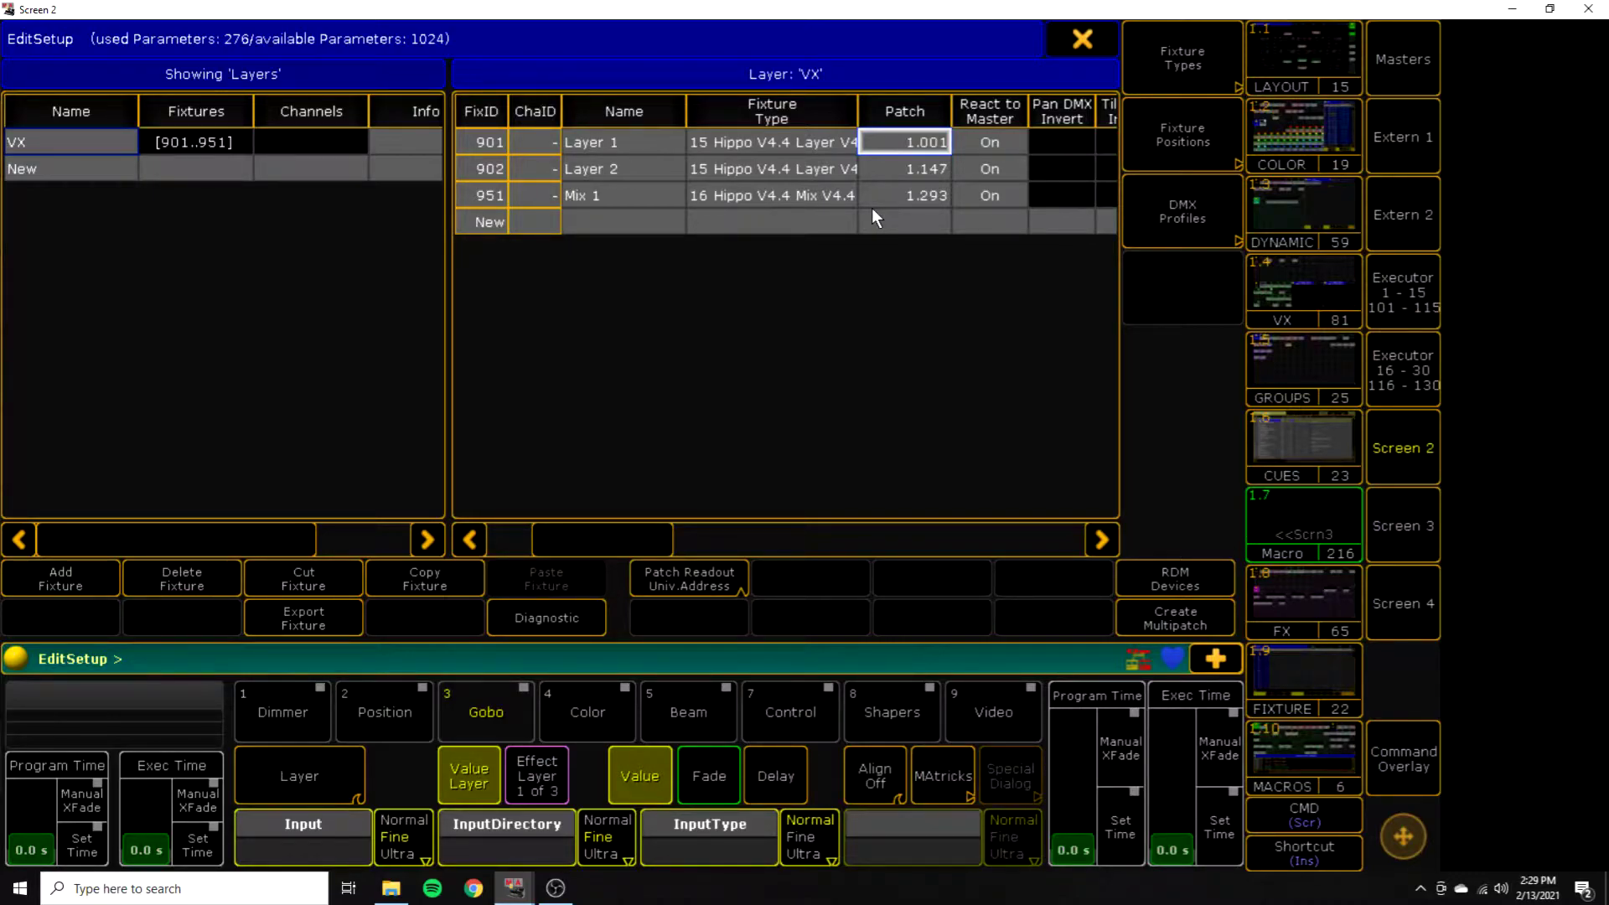
pyautogui.press('Escape')
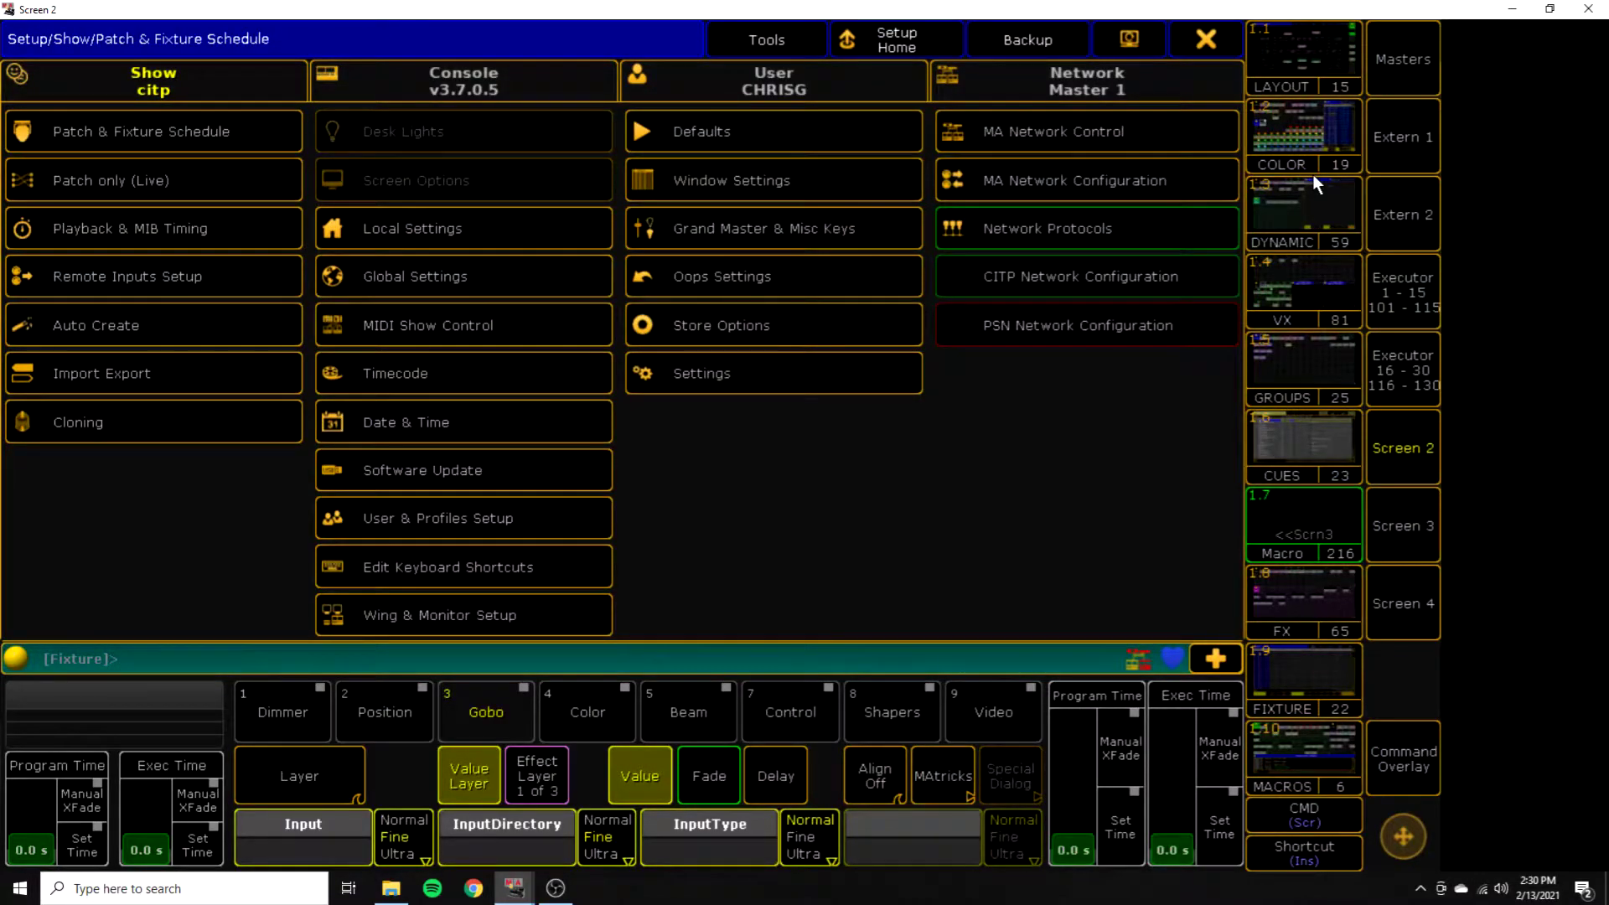
pyautogui.click(1085, 228)
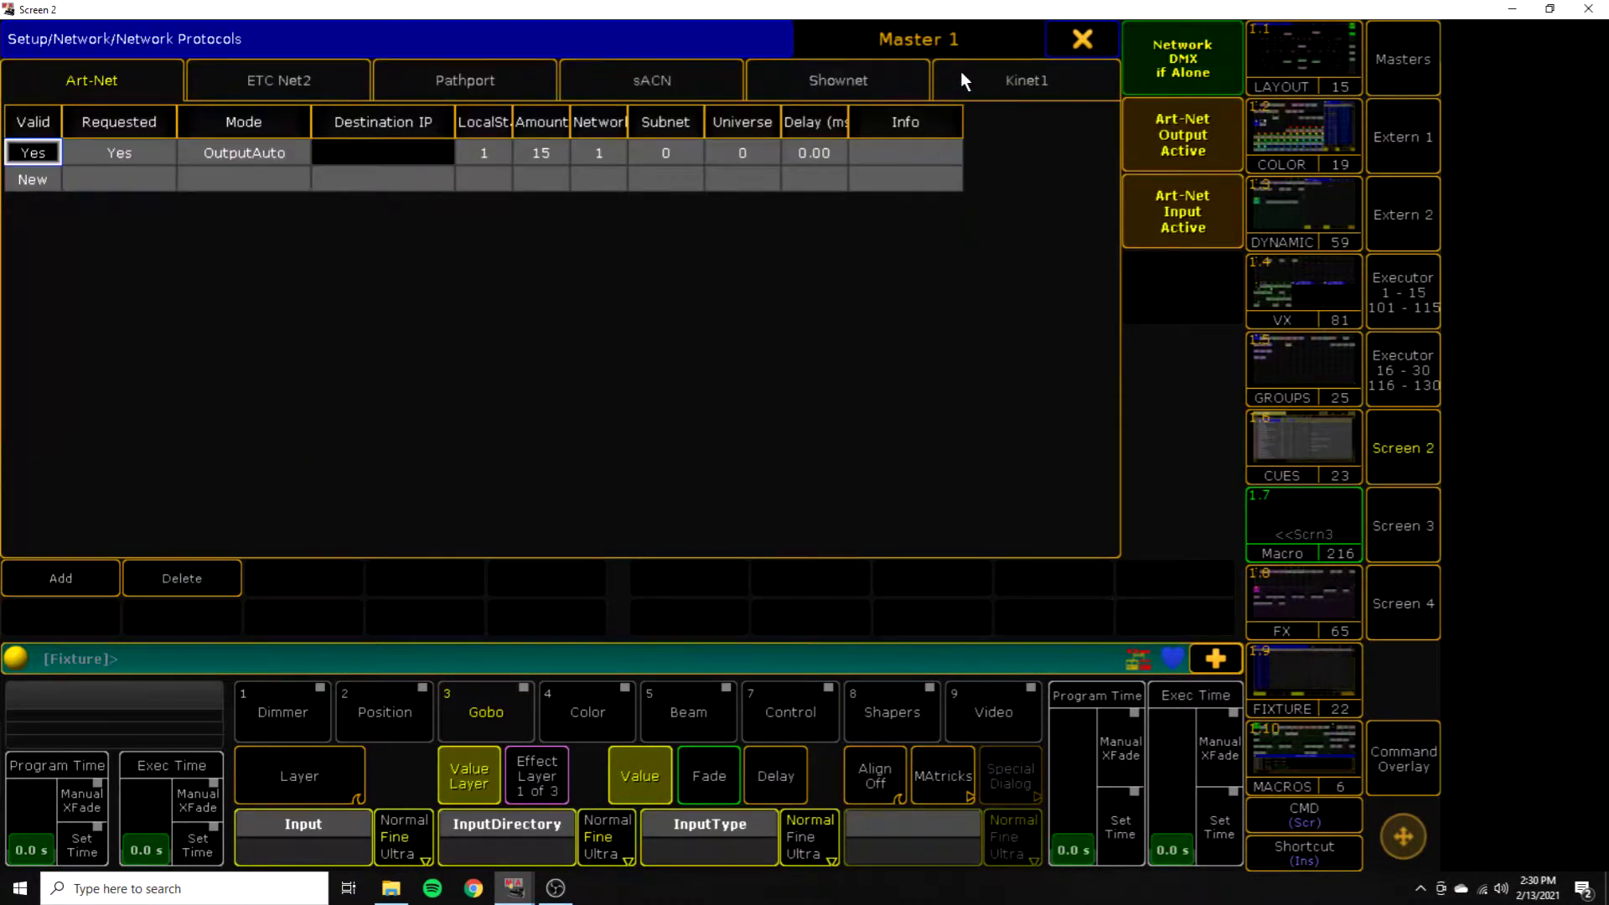
pyautogui.click(1079, 40)
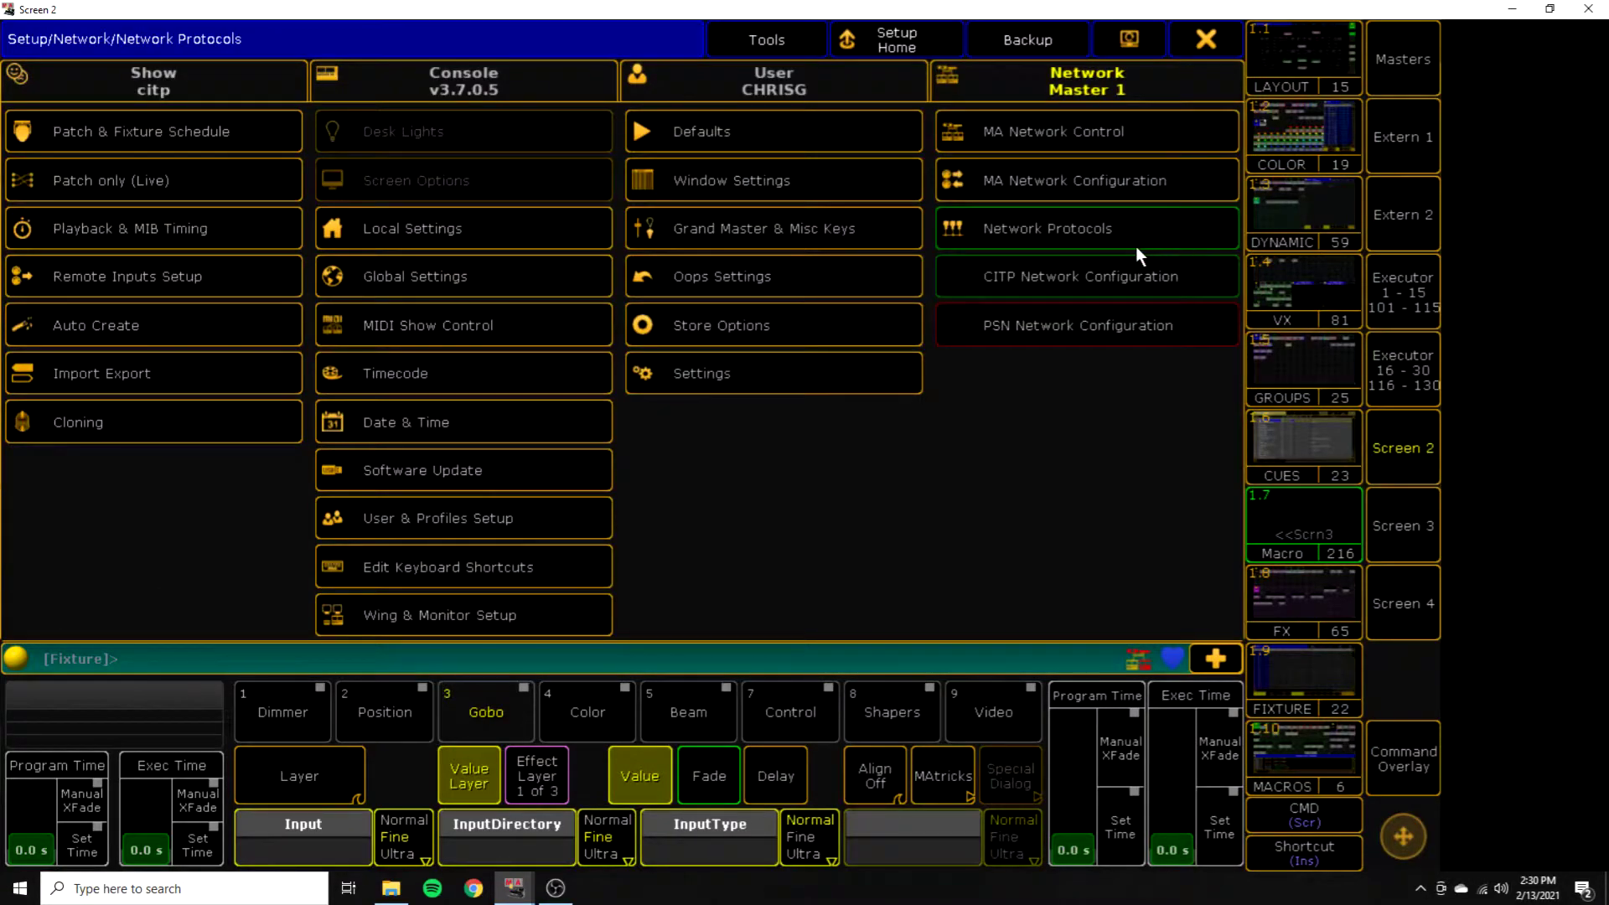
pyautogui.click(1094, 186)
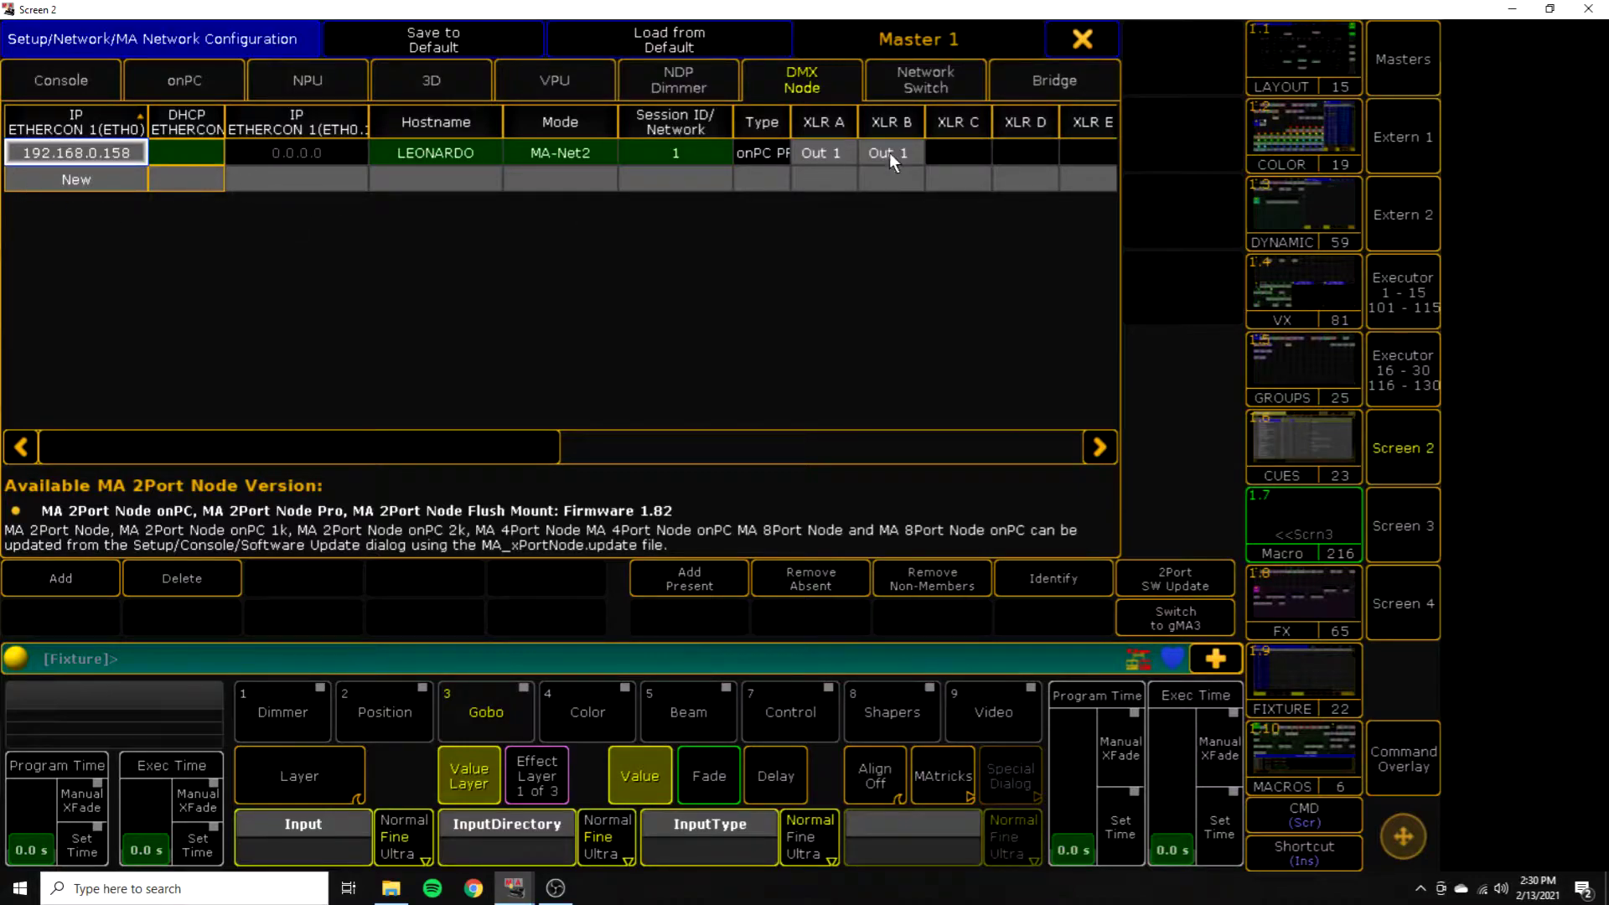
pyautogui.click(1082, 45)
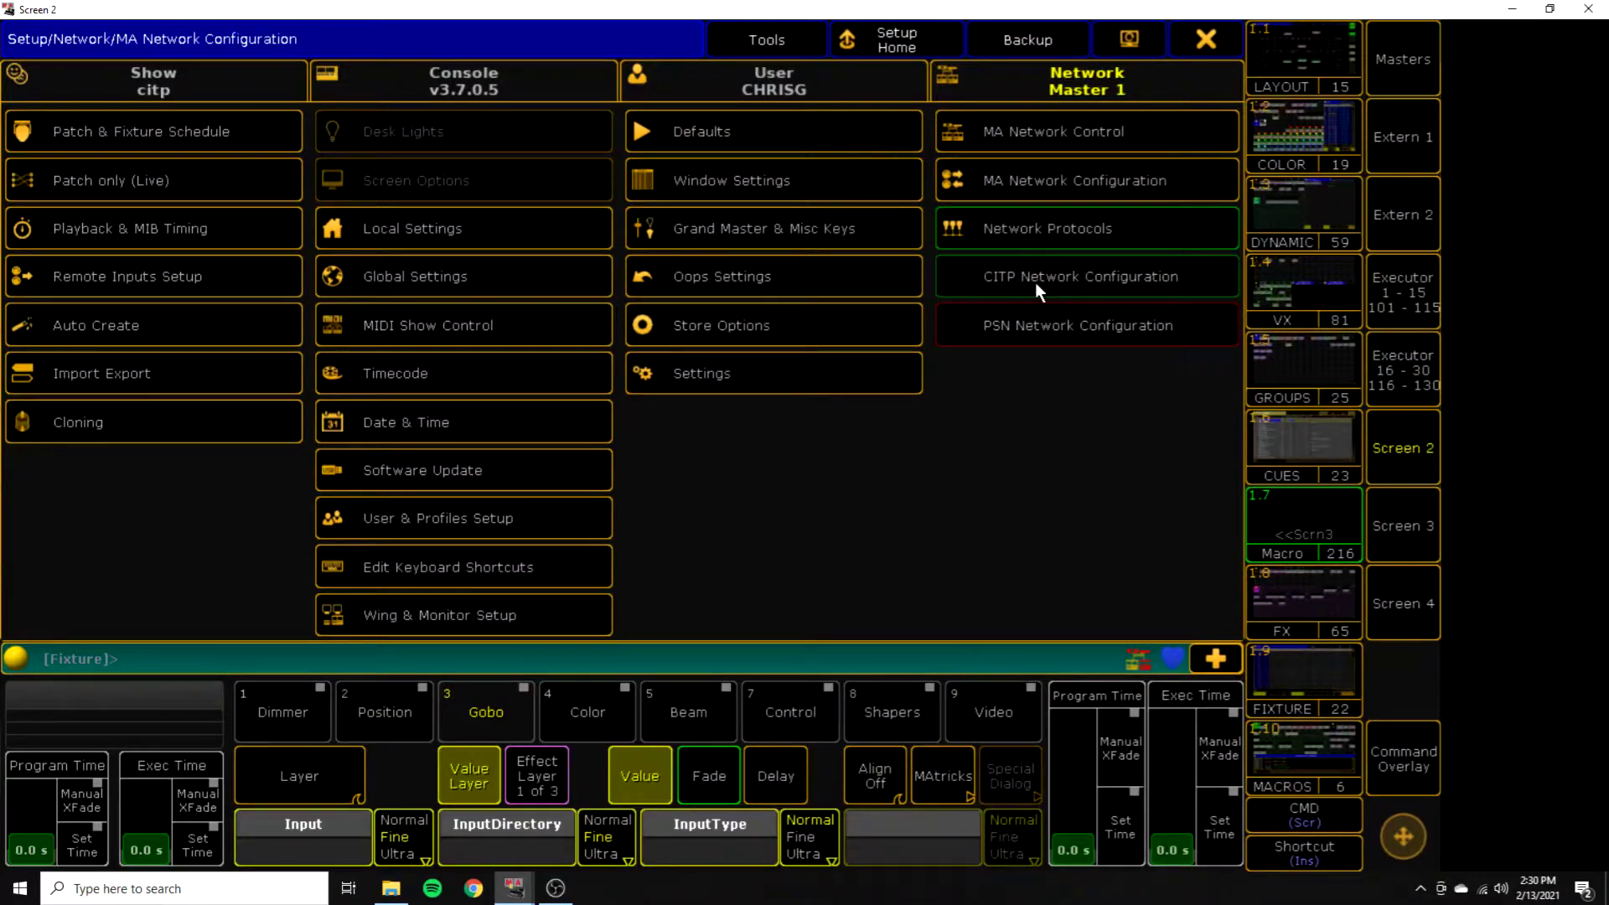
# - Turn CITP off and back on in CITP Network Configuration so the Hippotizer media server reconnects
pyautogui.click(1079, 284)
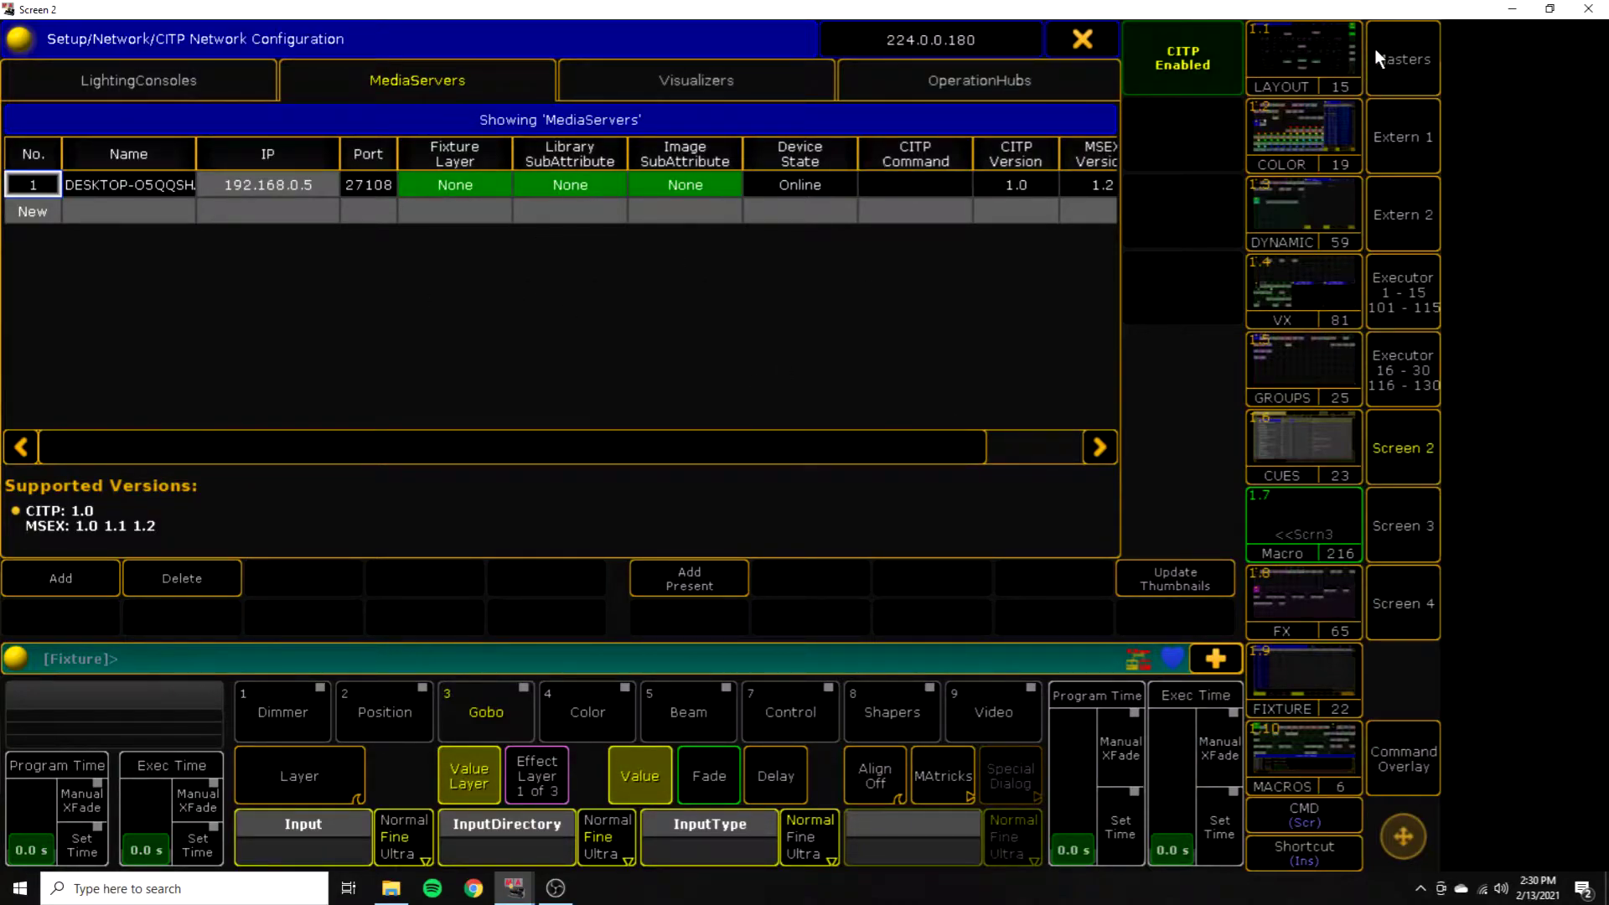
pyautogui.click(1187, 77)
pyautogui.click(1187, 78)
pyautogui.click(1082, 39)
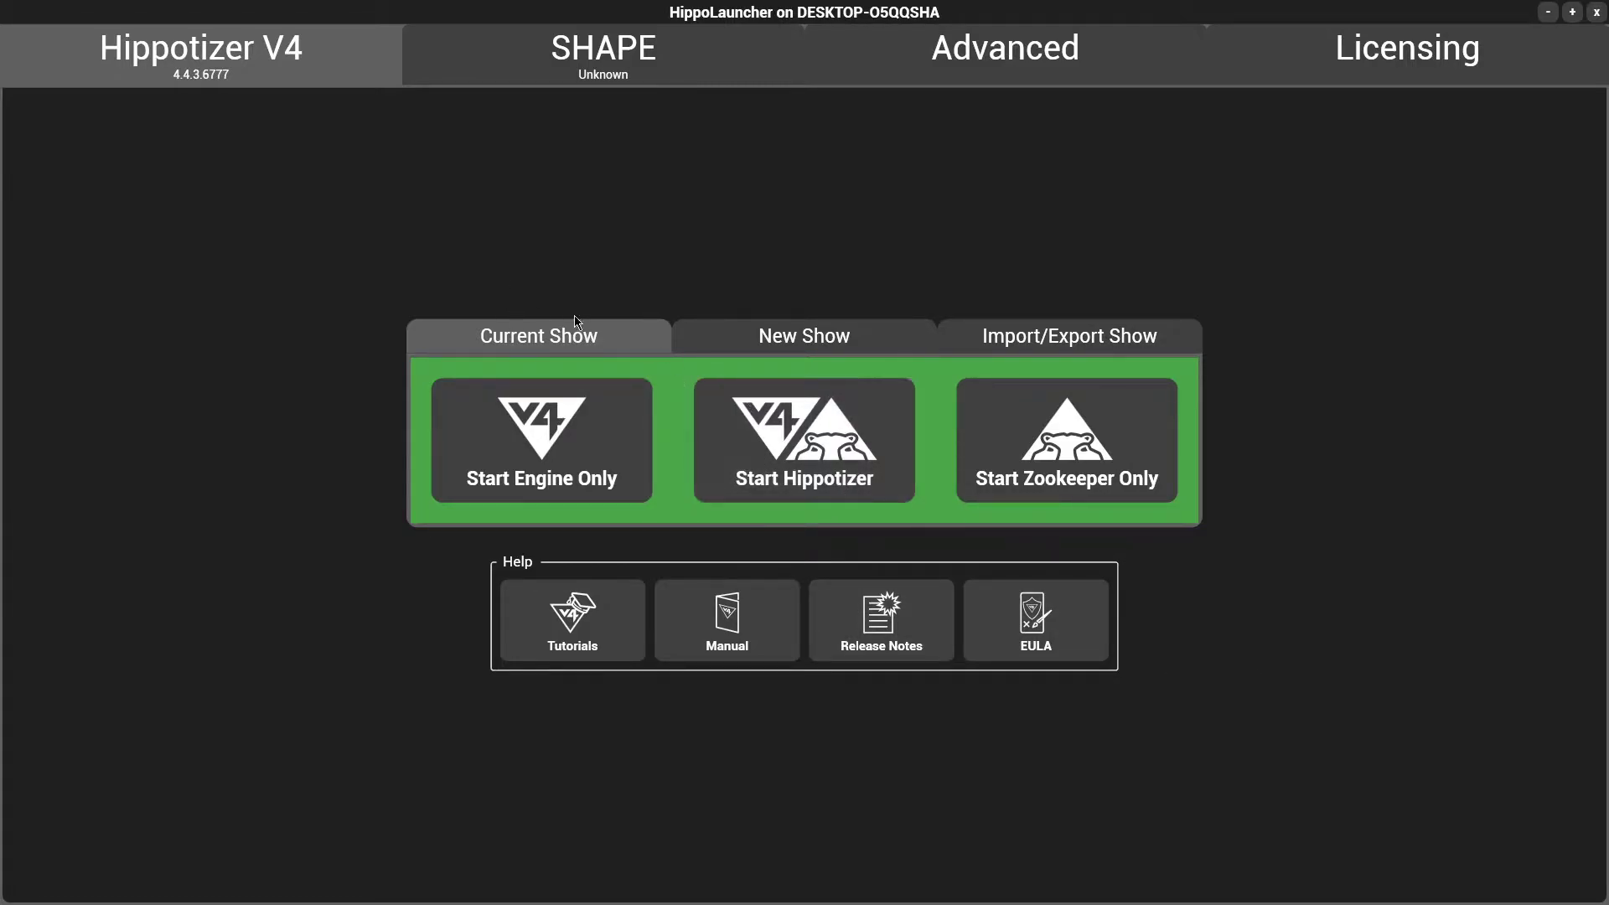
# - Start Hippotizer and load CG MEDIA TEST PAT from media bank 7 onto Mix 1's first layer
pyautogui.click(813, 444)
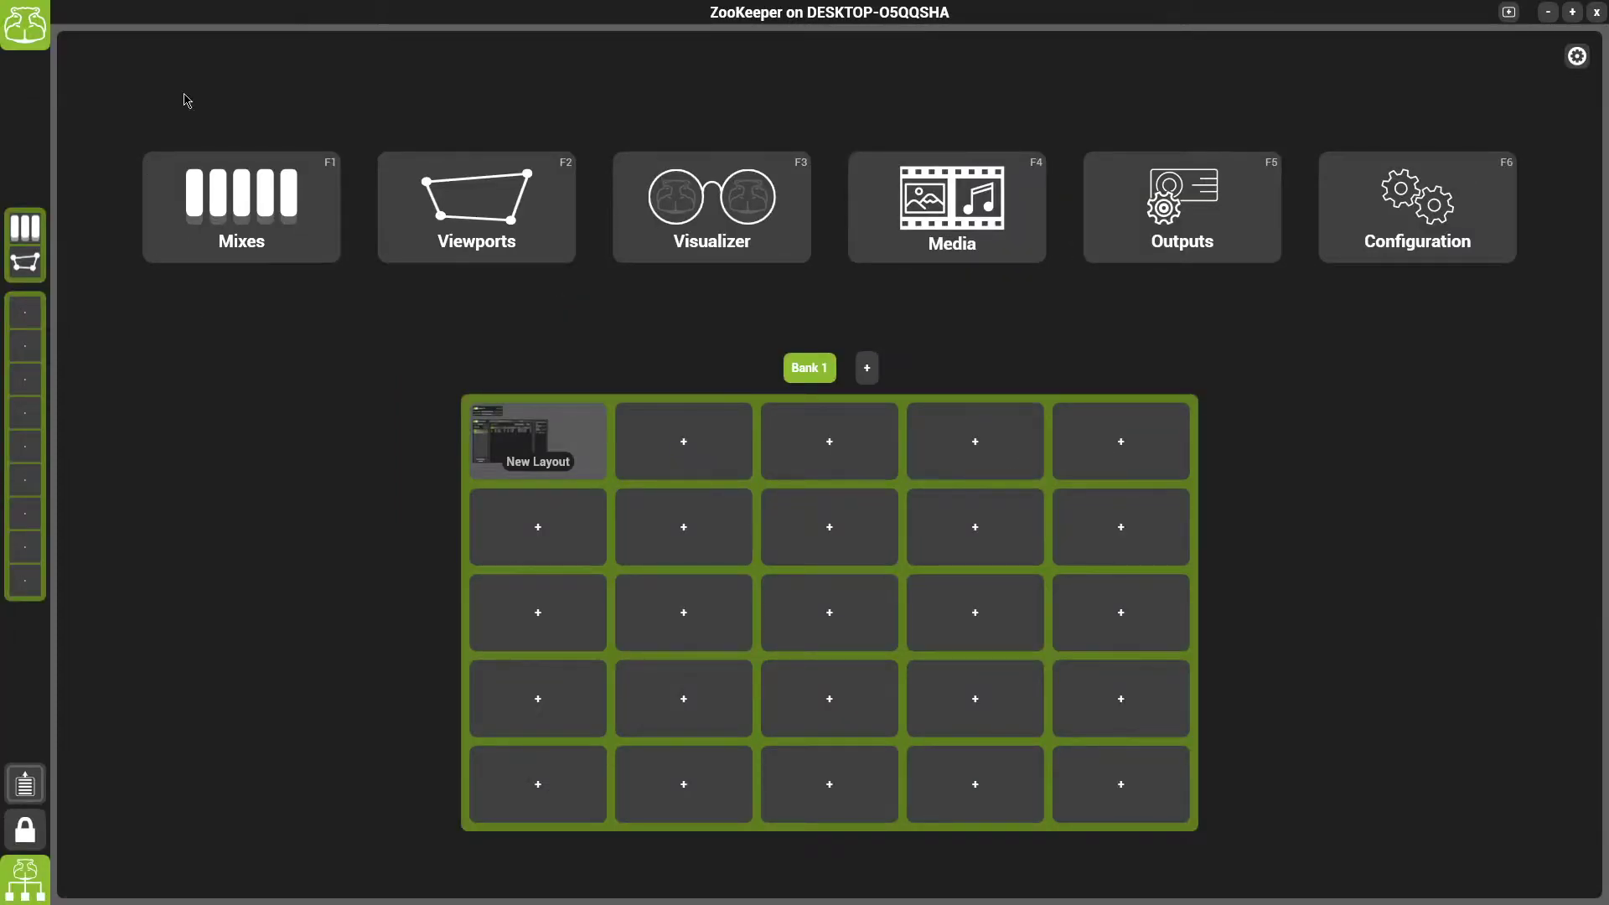
pyautogui.click(214, 239)
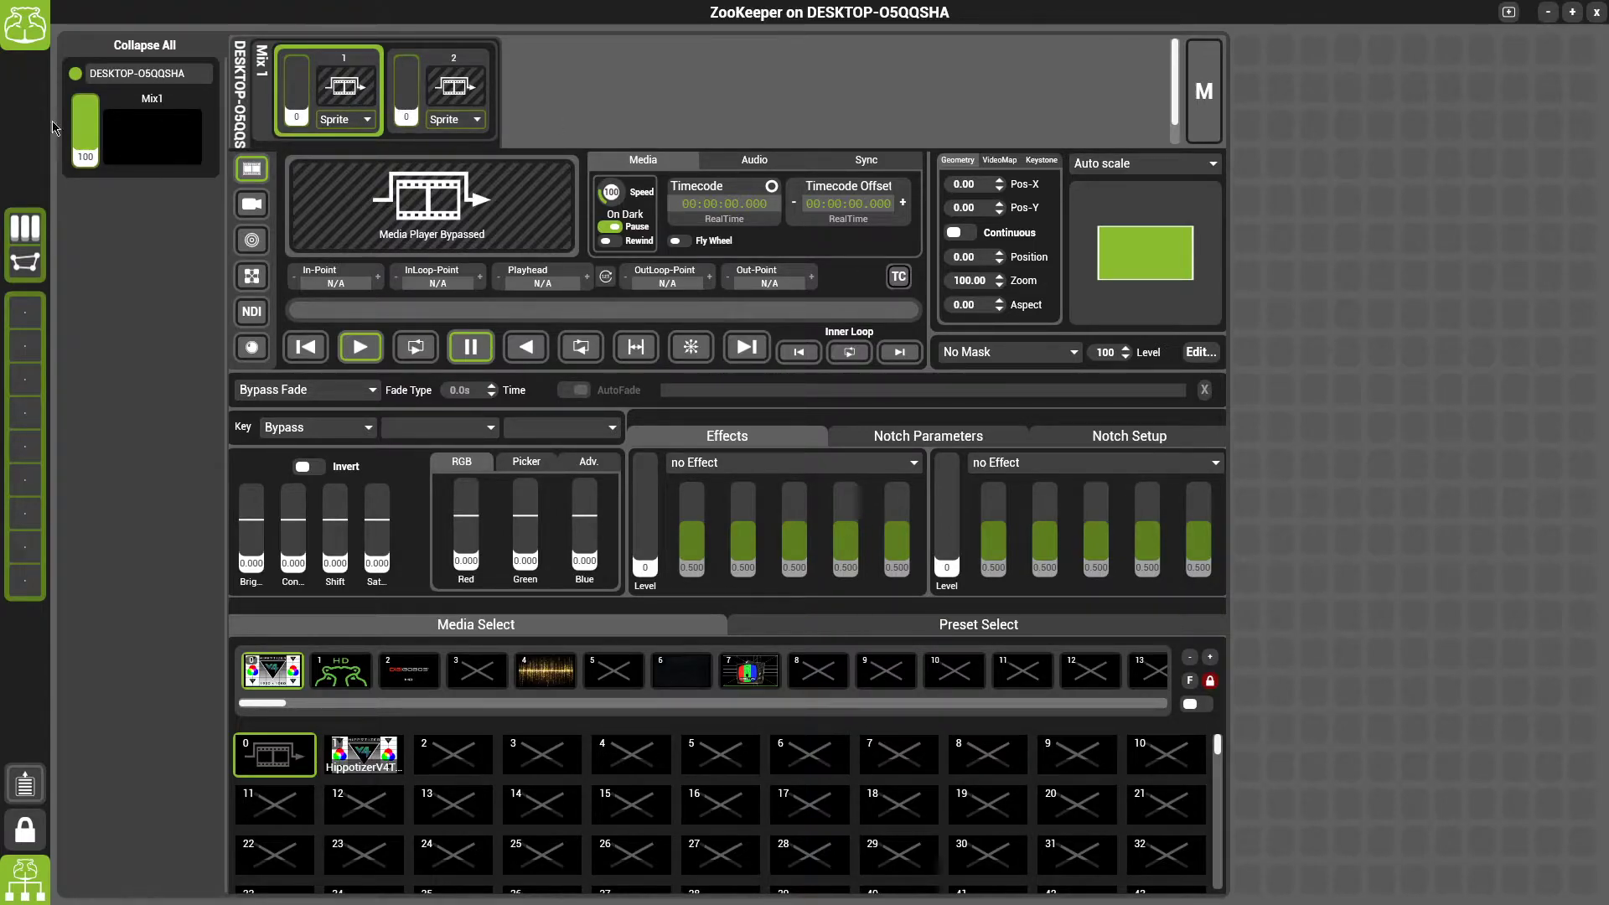
pyautogui.click(750, 672)
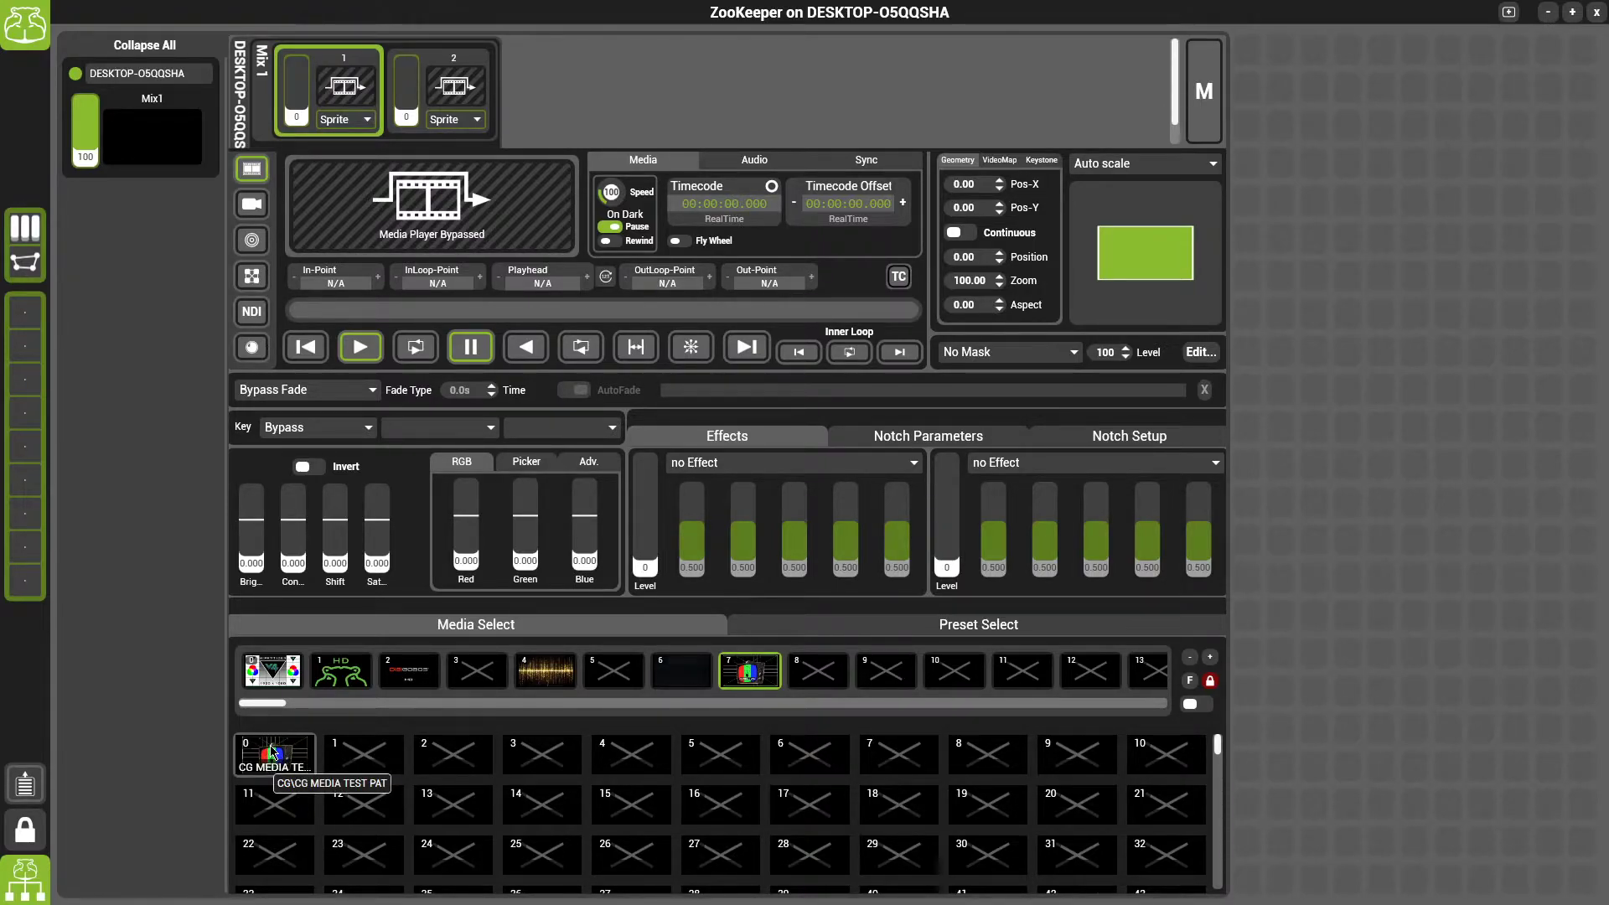
# - Browse the CG and Root folders in ZooKeeper's media management view
pyautogui.click(29, 25)
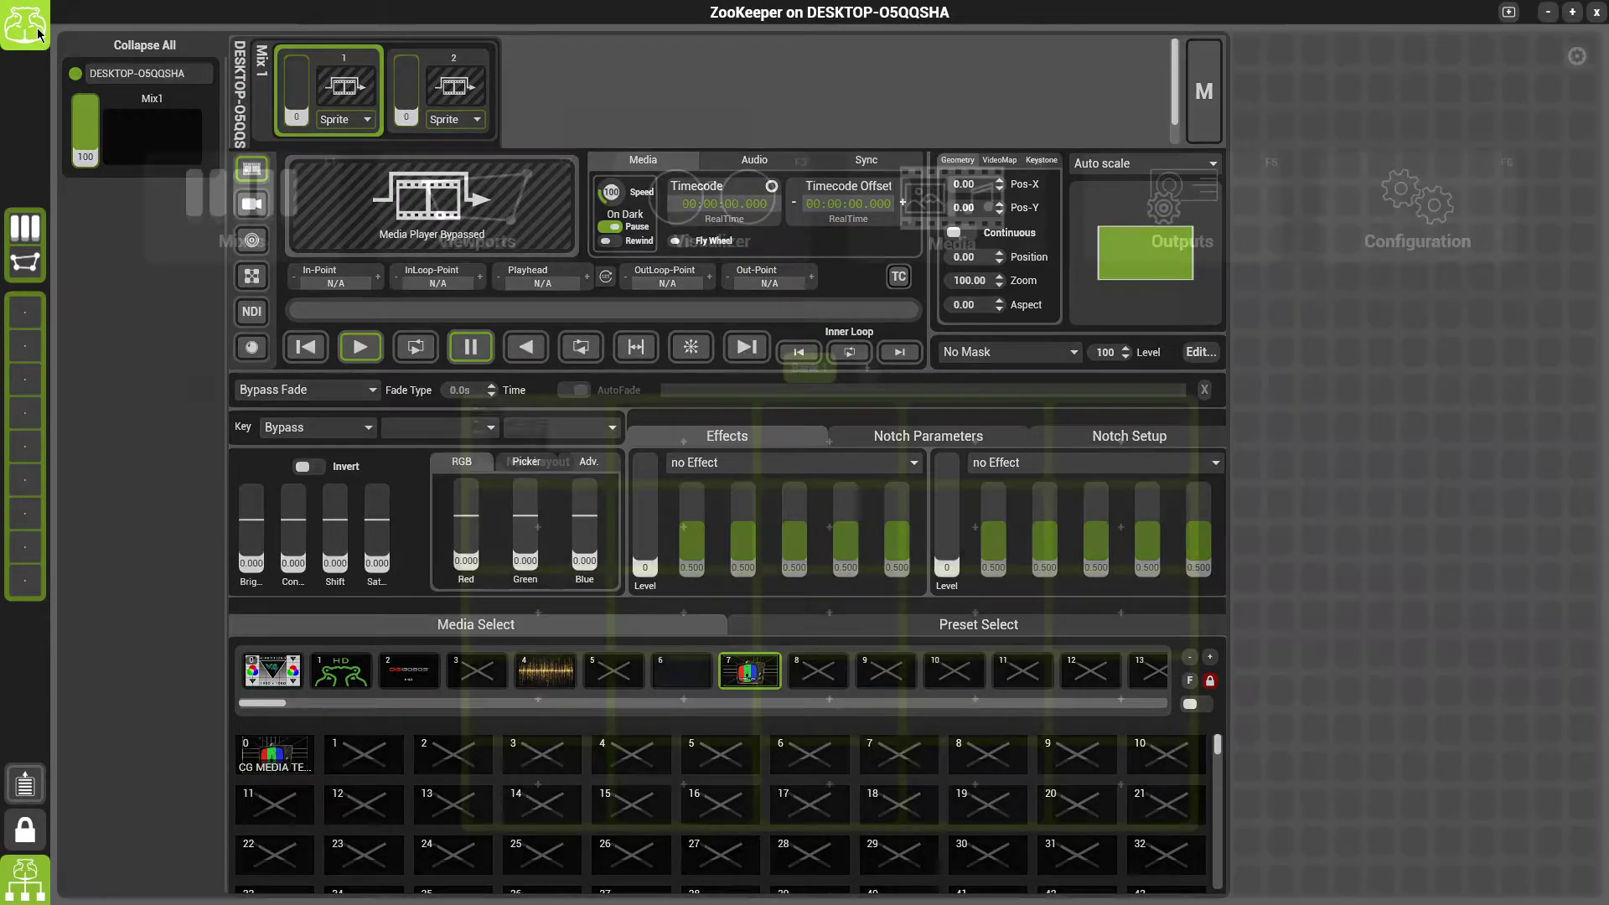
pyautogui.click(991, 198)
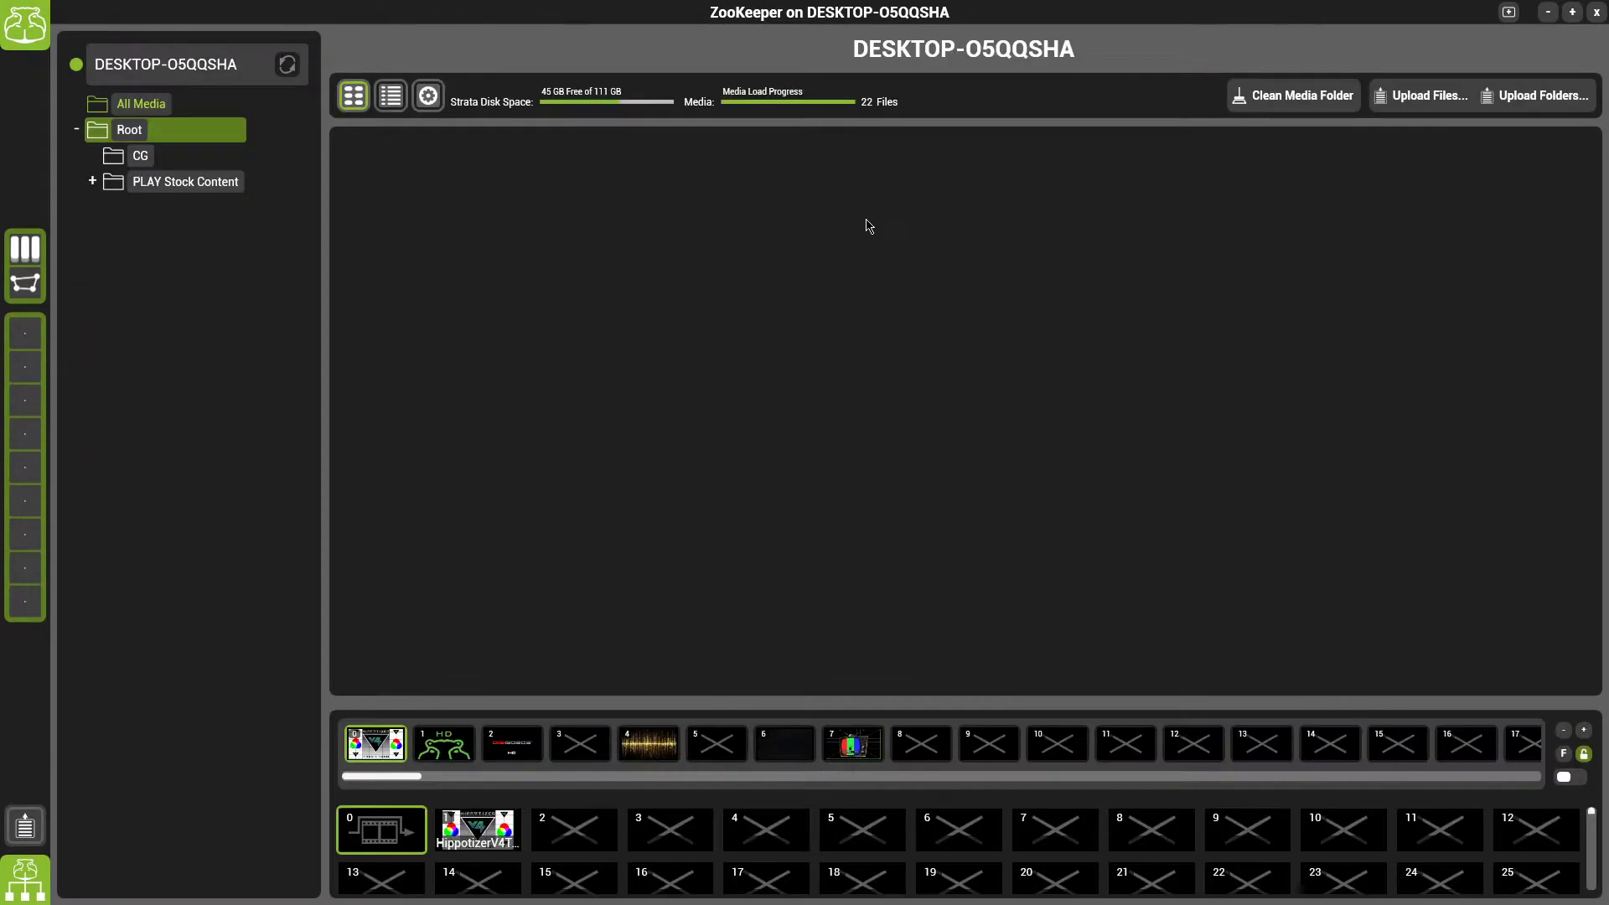
pyautogui.click(139, 159)
pyautogui.click(139, 133)
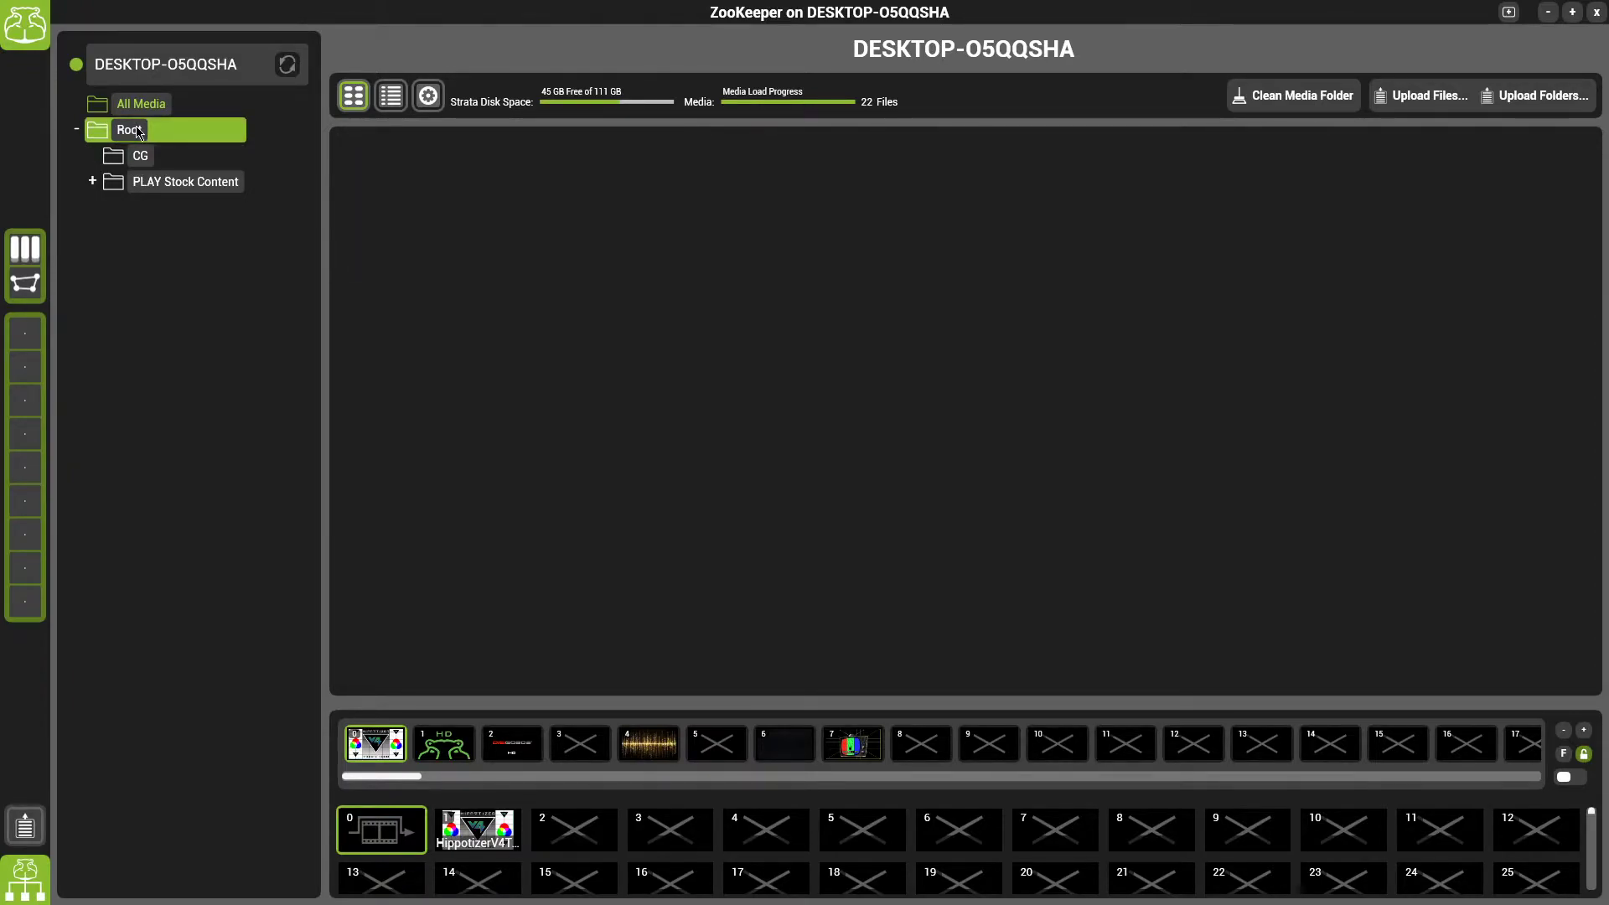
pyautogui.click(140, 161)
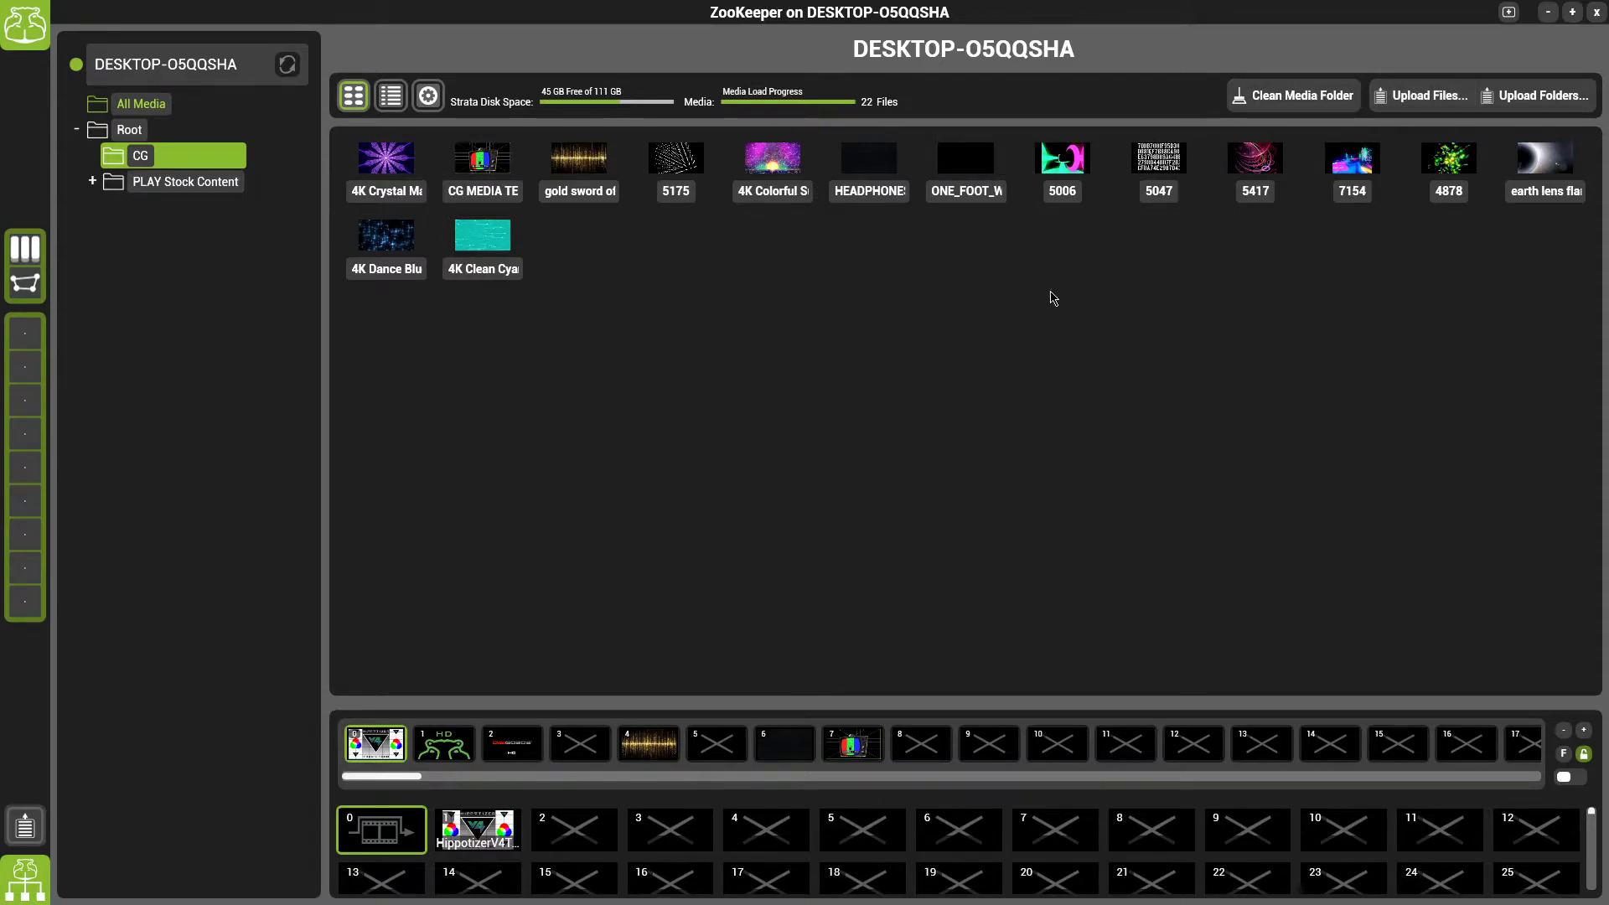
pyautogui.click(118, 132)
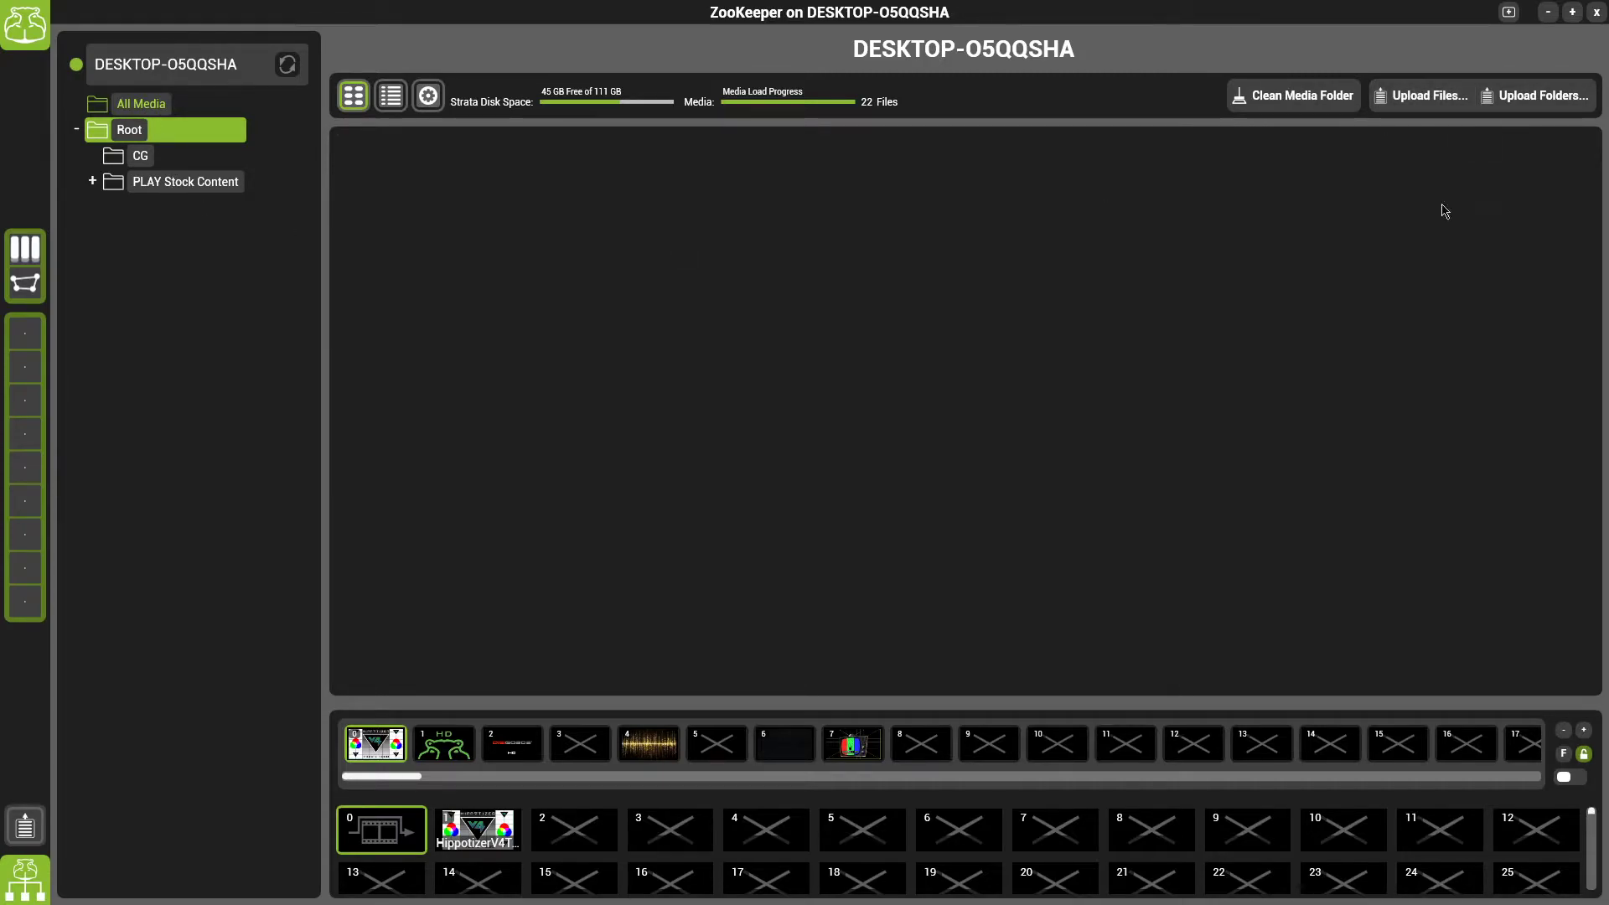
# - Cancel a media upload and open the saved New Layout with the CITP and DMX panels
pyautogui.click(1425, 95)
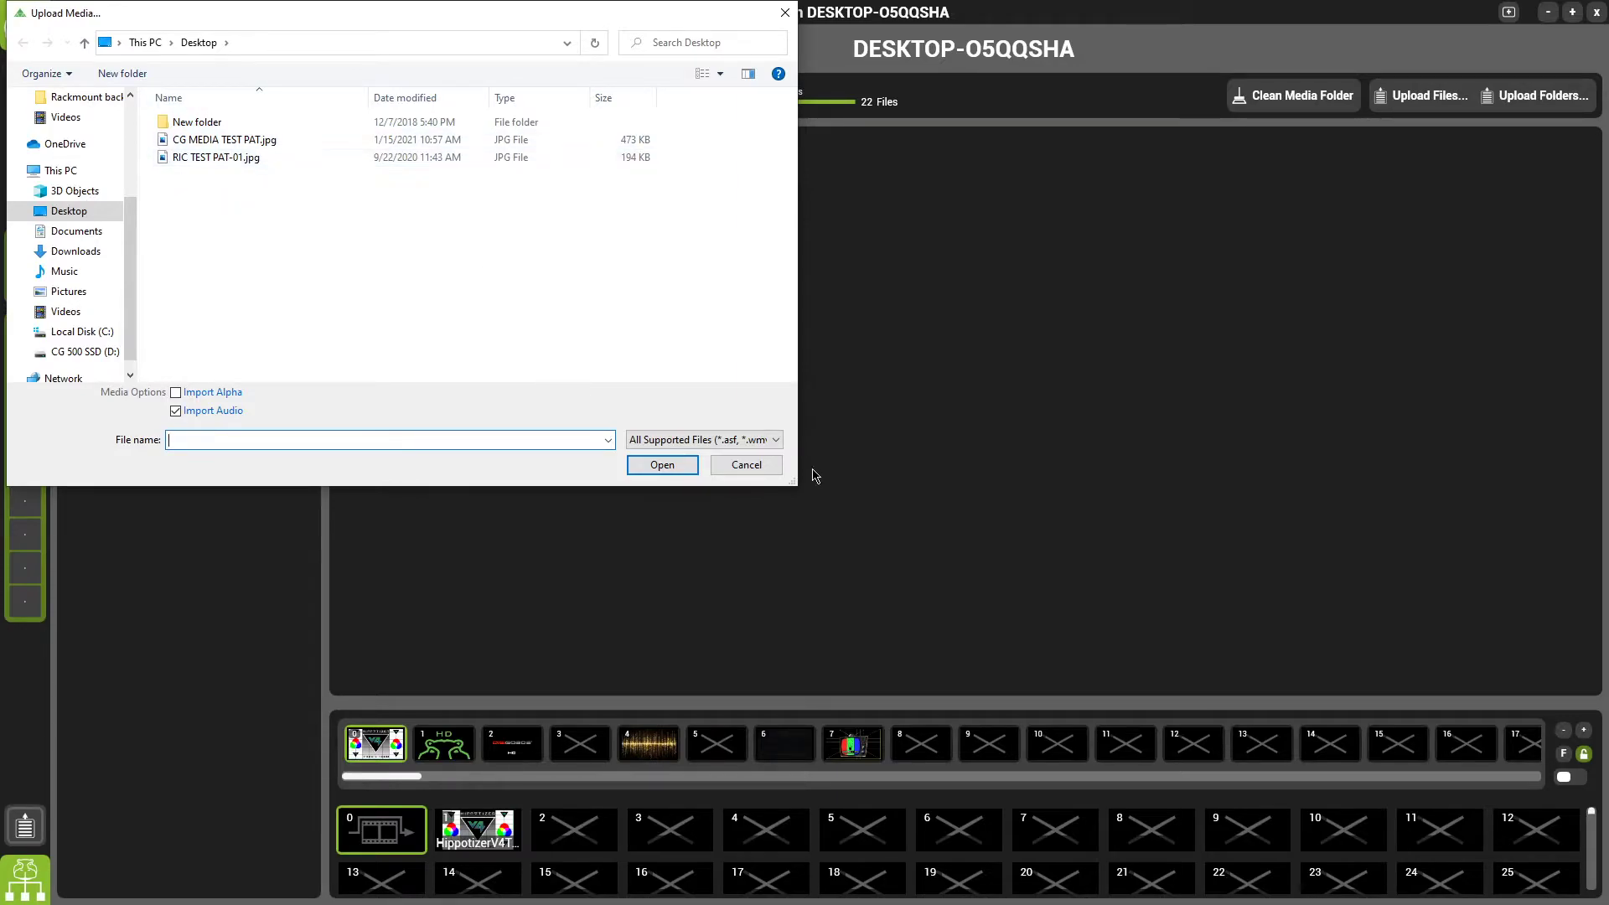
pyautogui.click(746, 465)
pyautogui.click(25, 23)
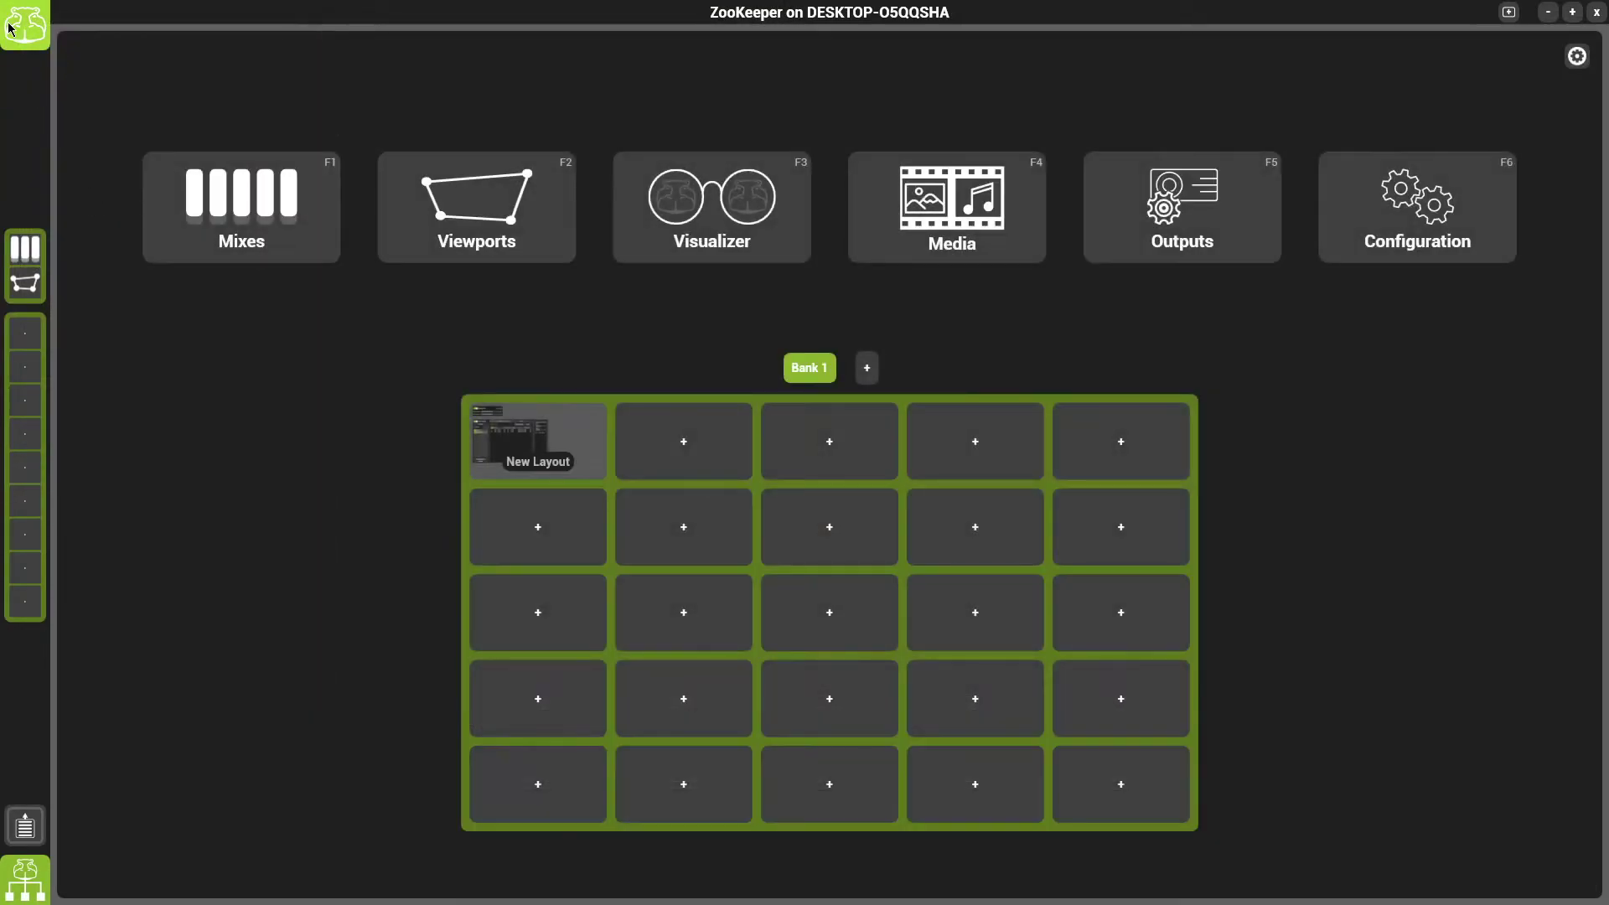
pyautogui.click(539, 440)
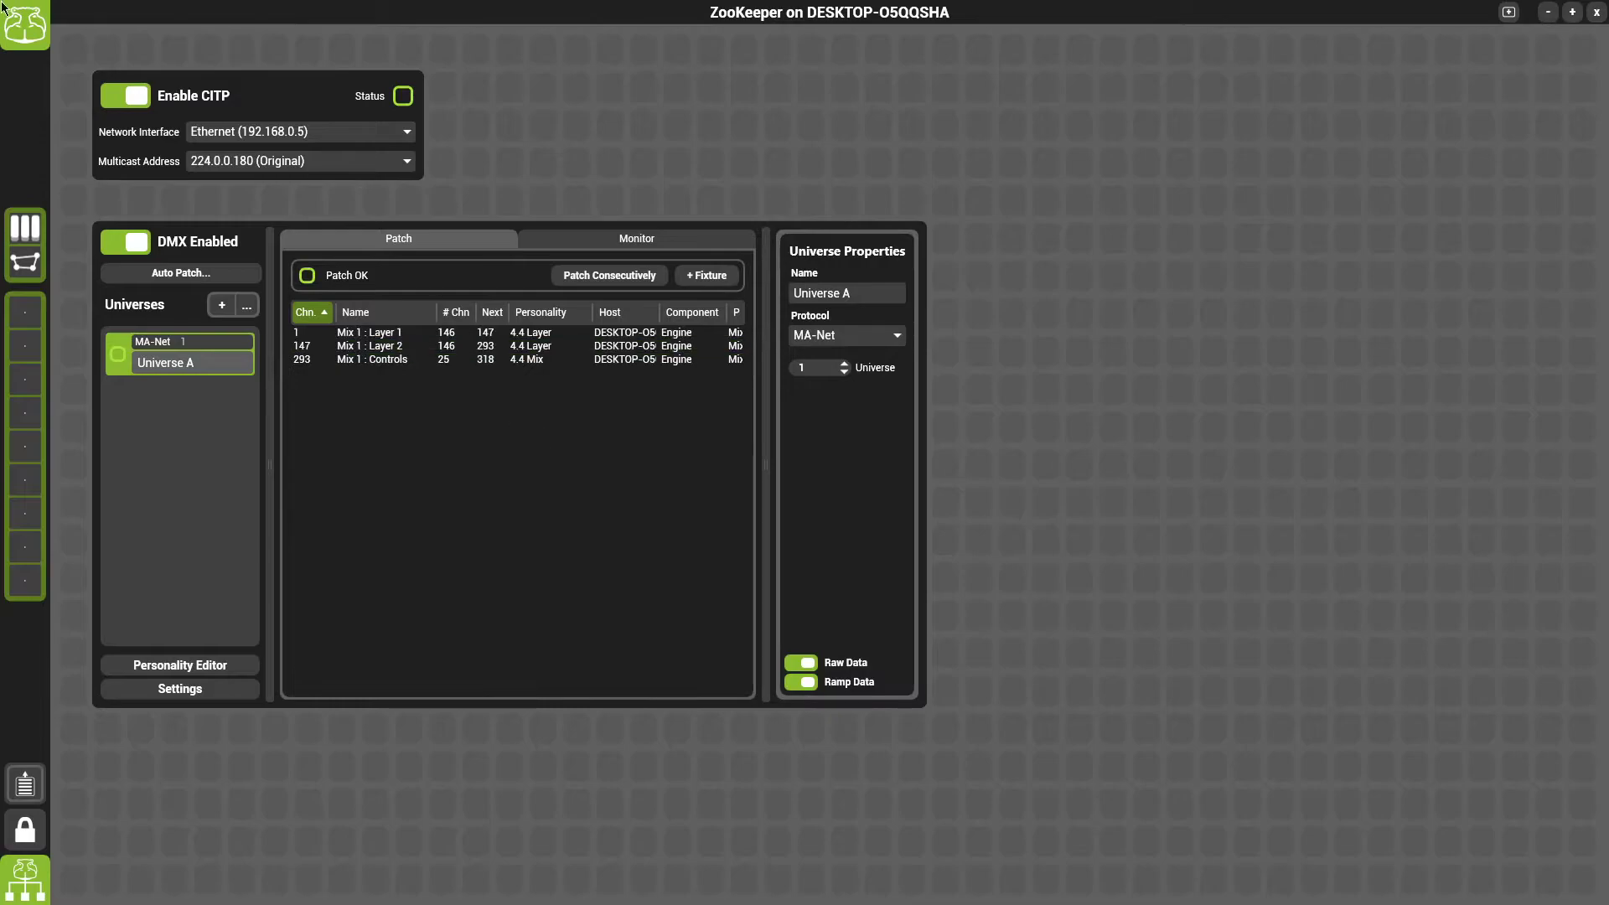
# - Confirm all six host components, including CITP, are running on the Configuration page, adding none
pyautogui.click(12, 32)
pyautogui.click(1435, 228)
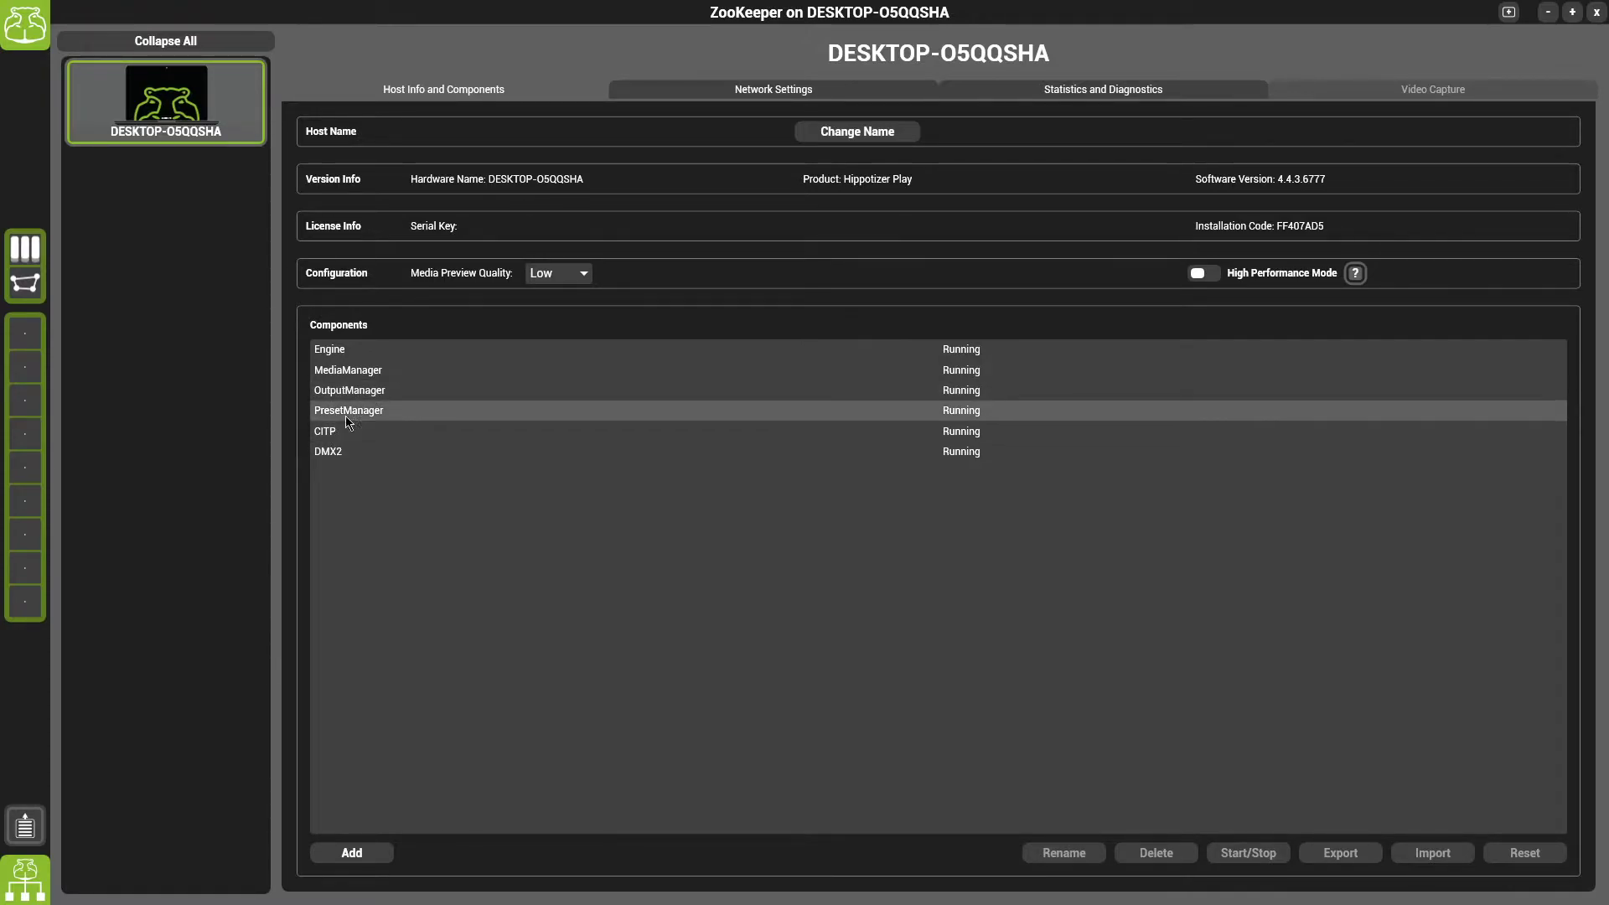
pyautogui.click(352, 853)
pyautogui.scroll(-1, 790, 352)
pyautogui.scroll(1, 796, 432)
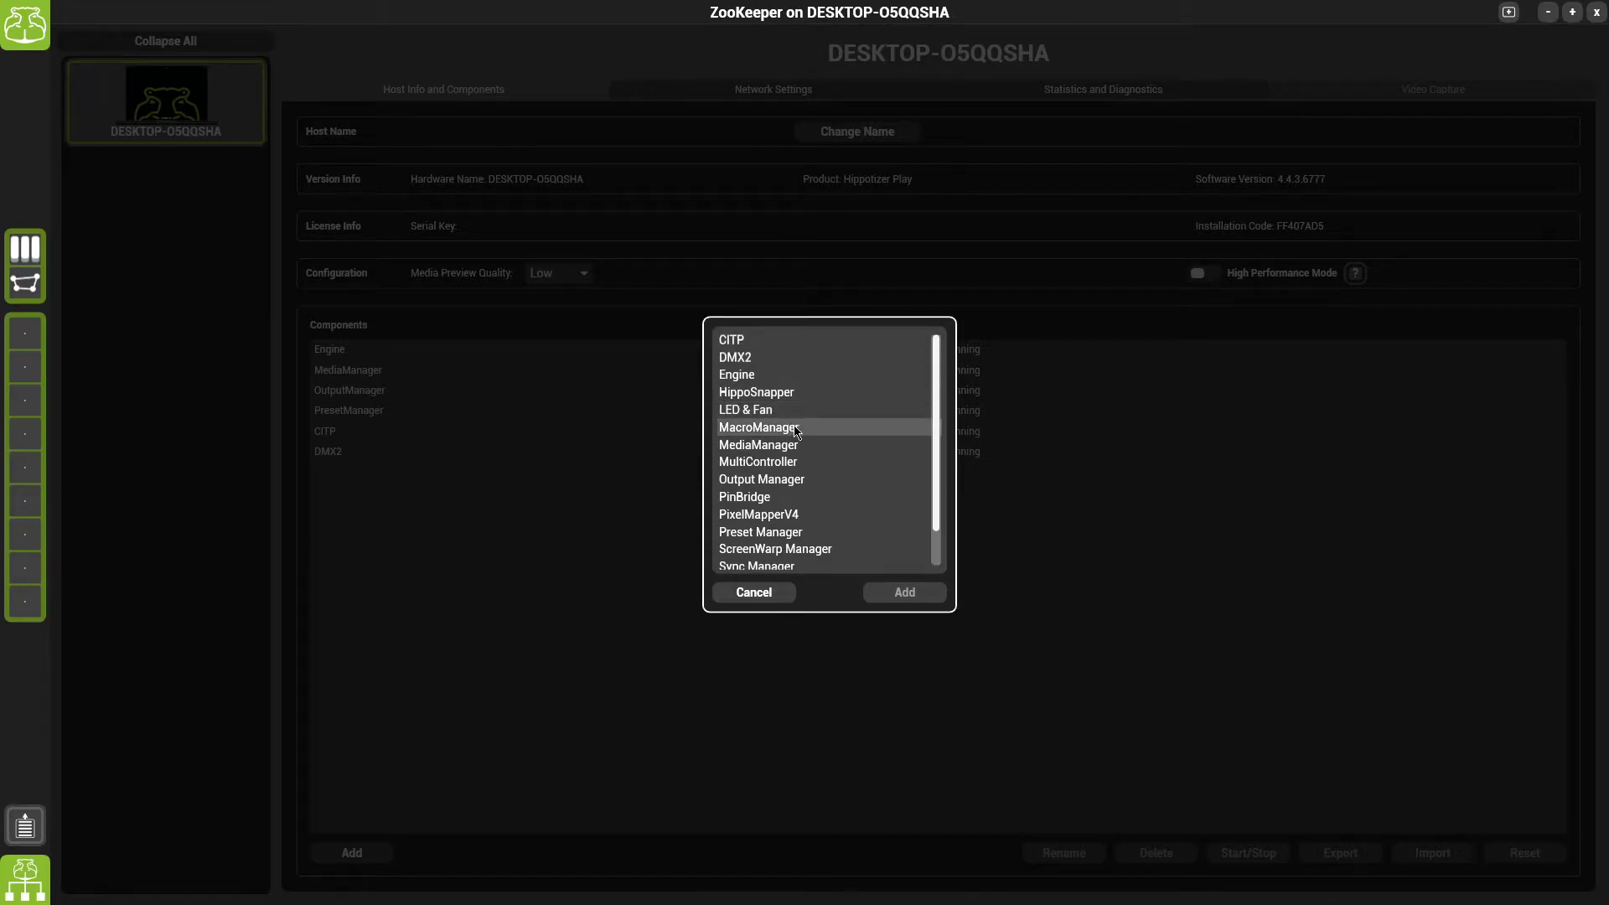
pyautogui.click(754, 593)
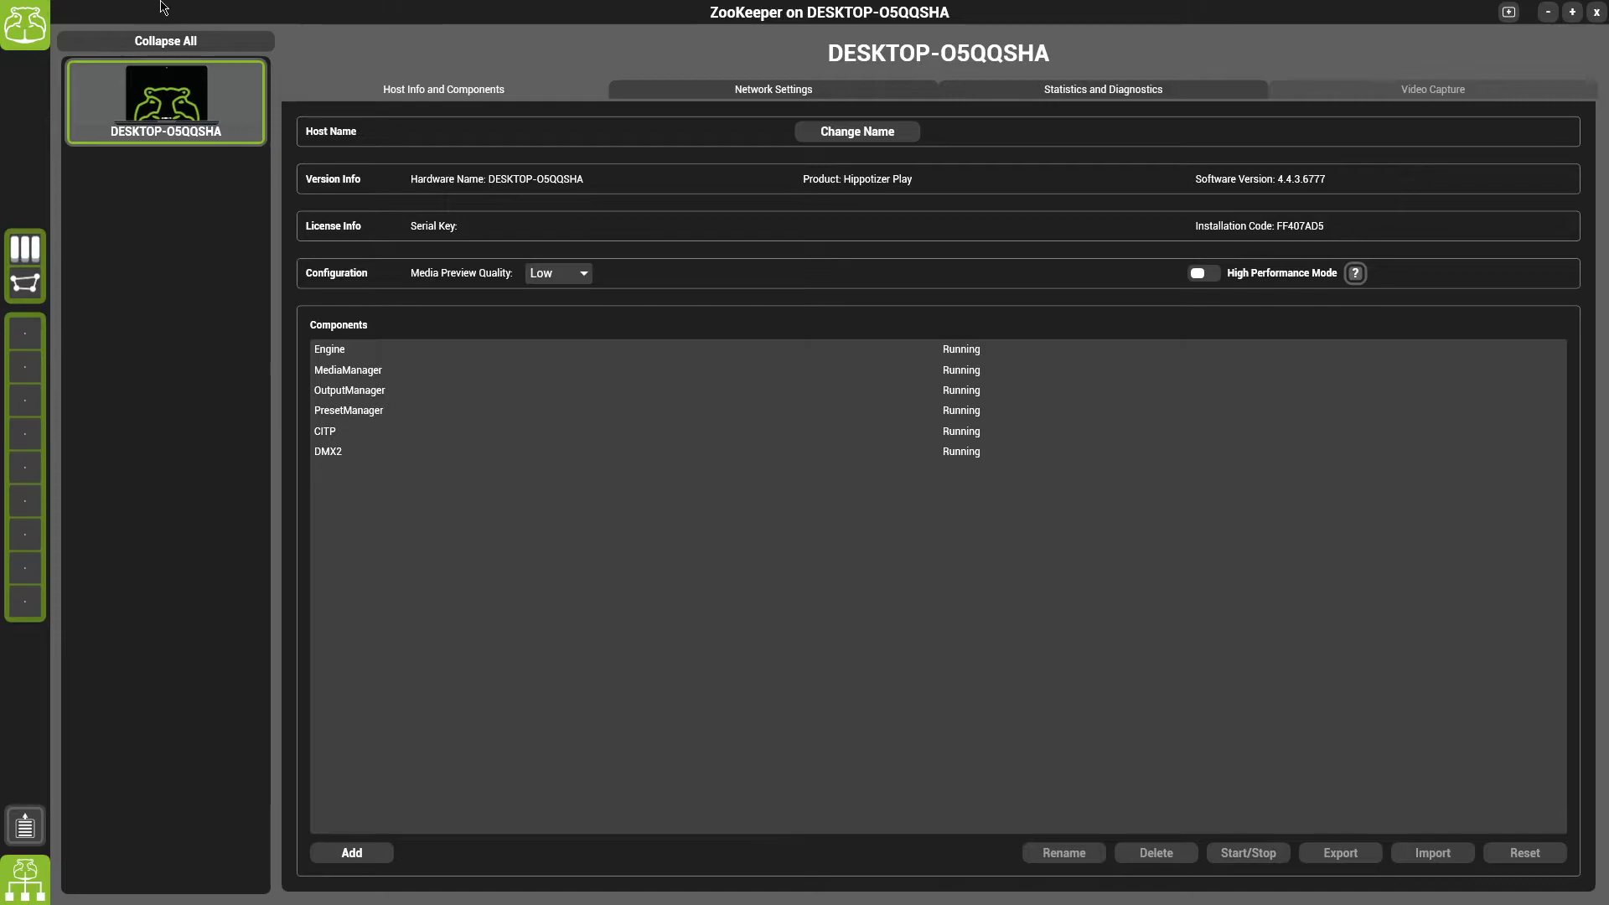
pyautogui.click(25, 24)
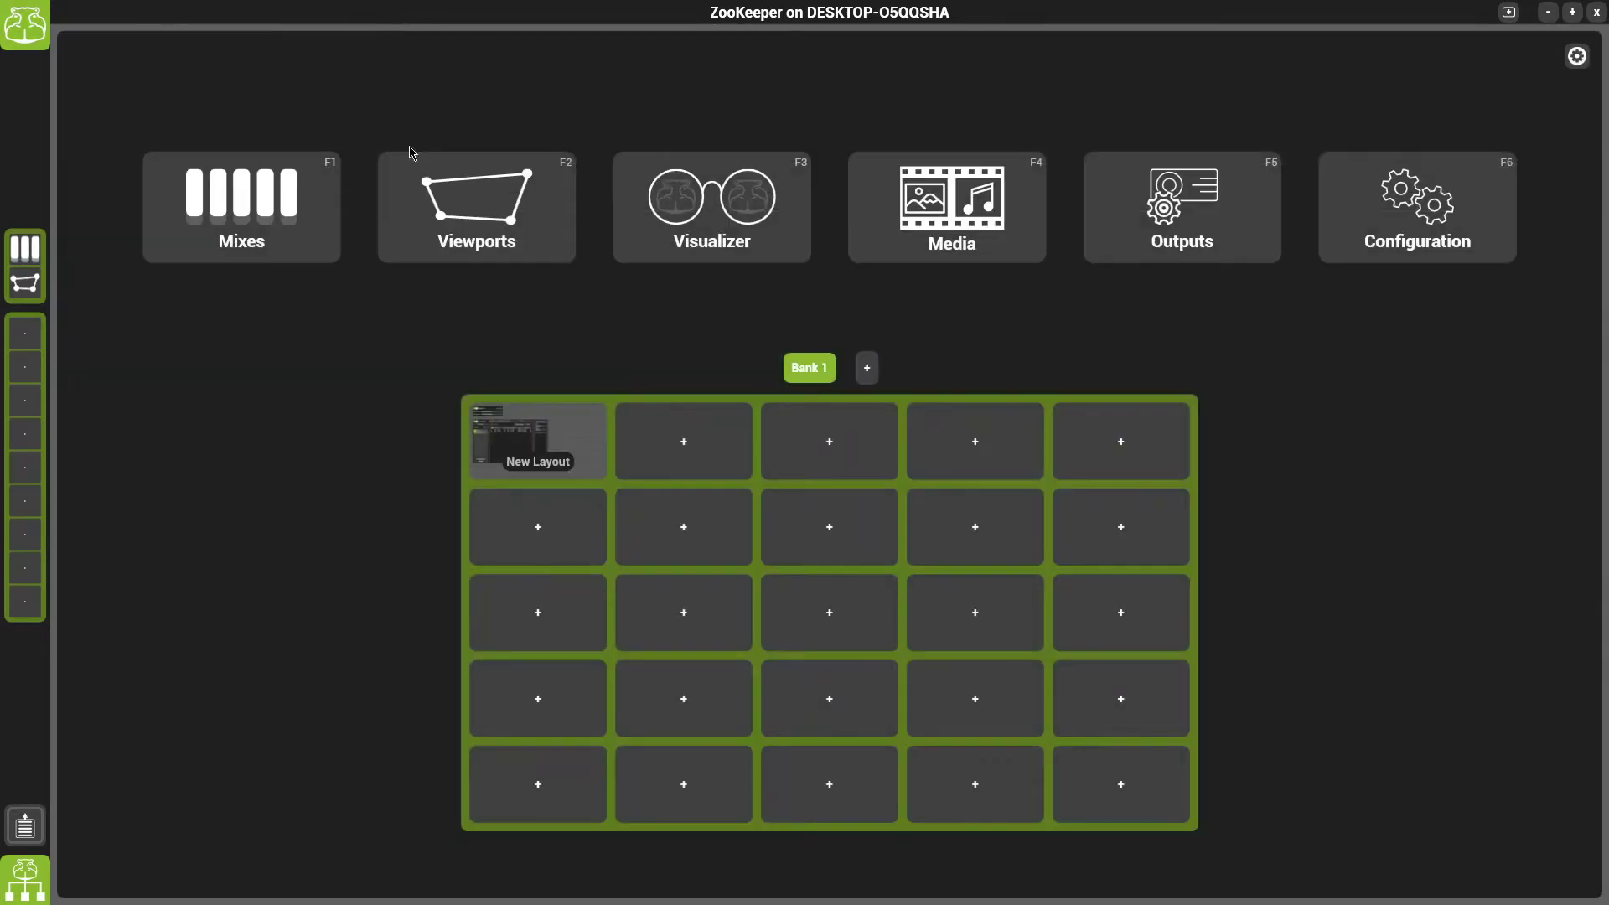
pyautogui.click(549, 451)
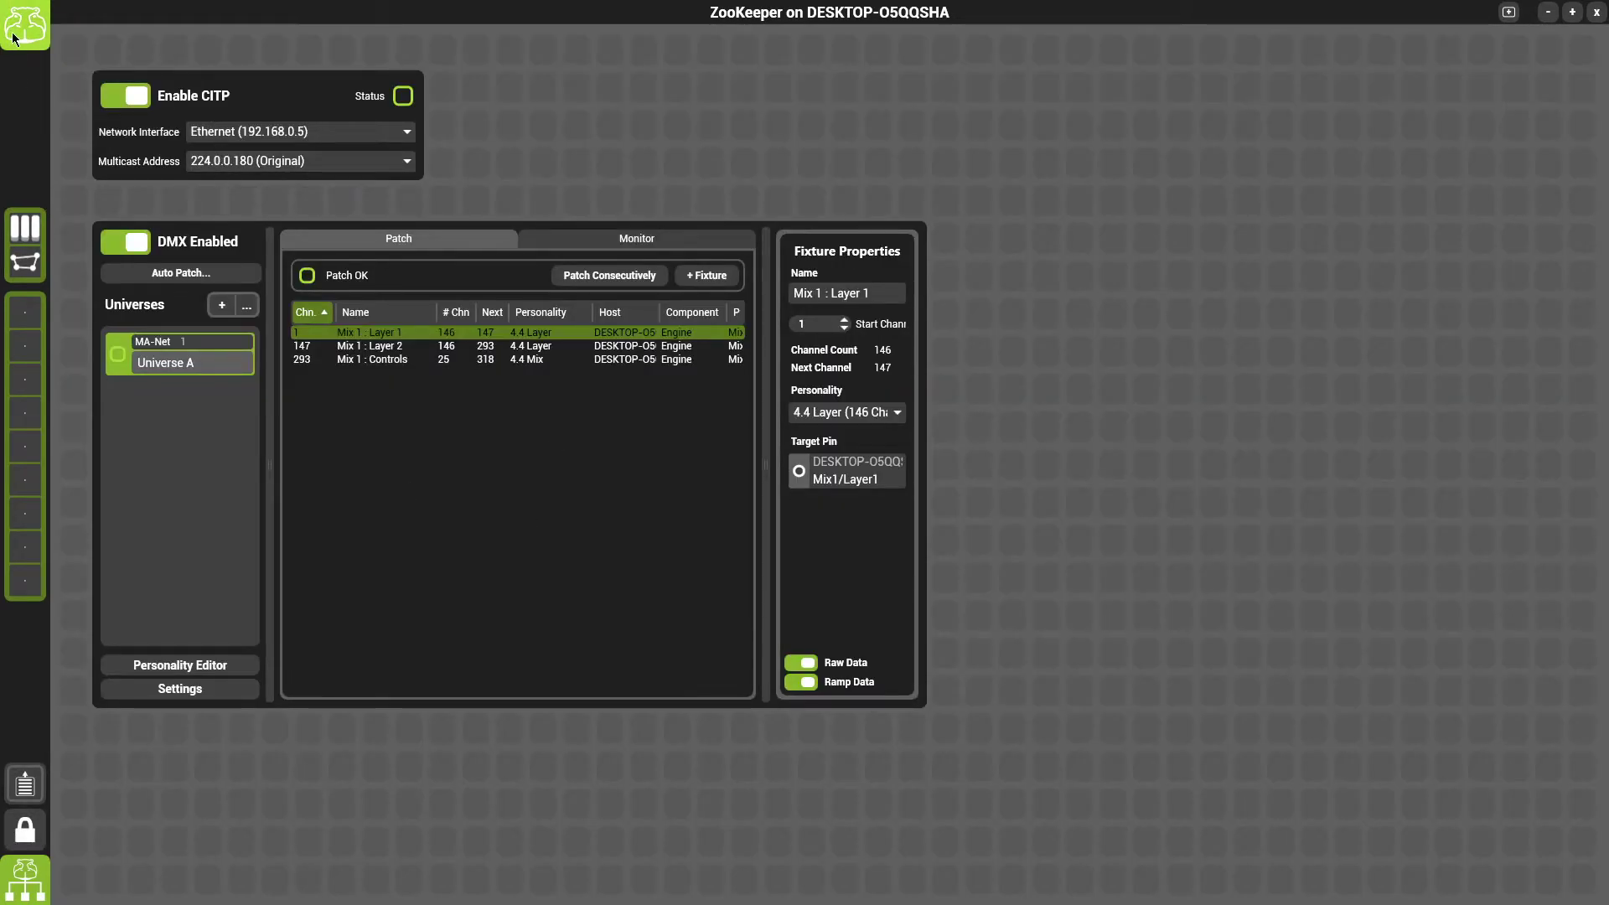
pyautogui.click(28, 884)
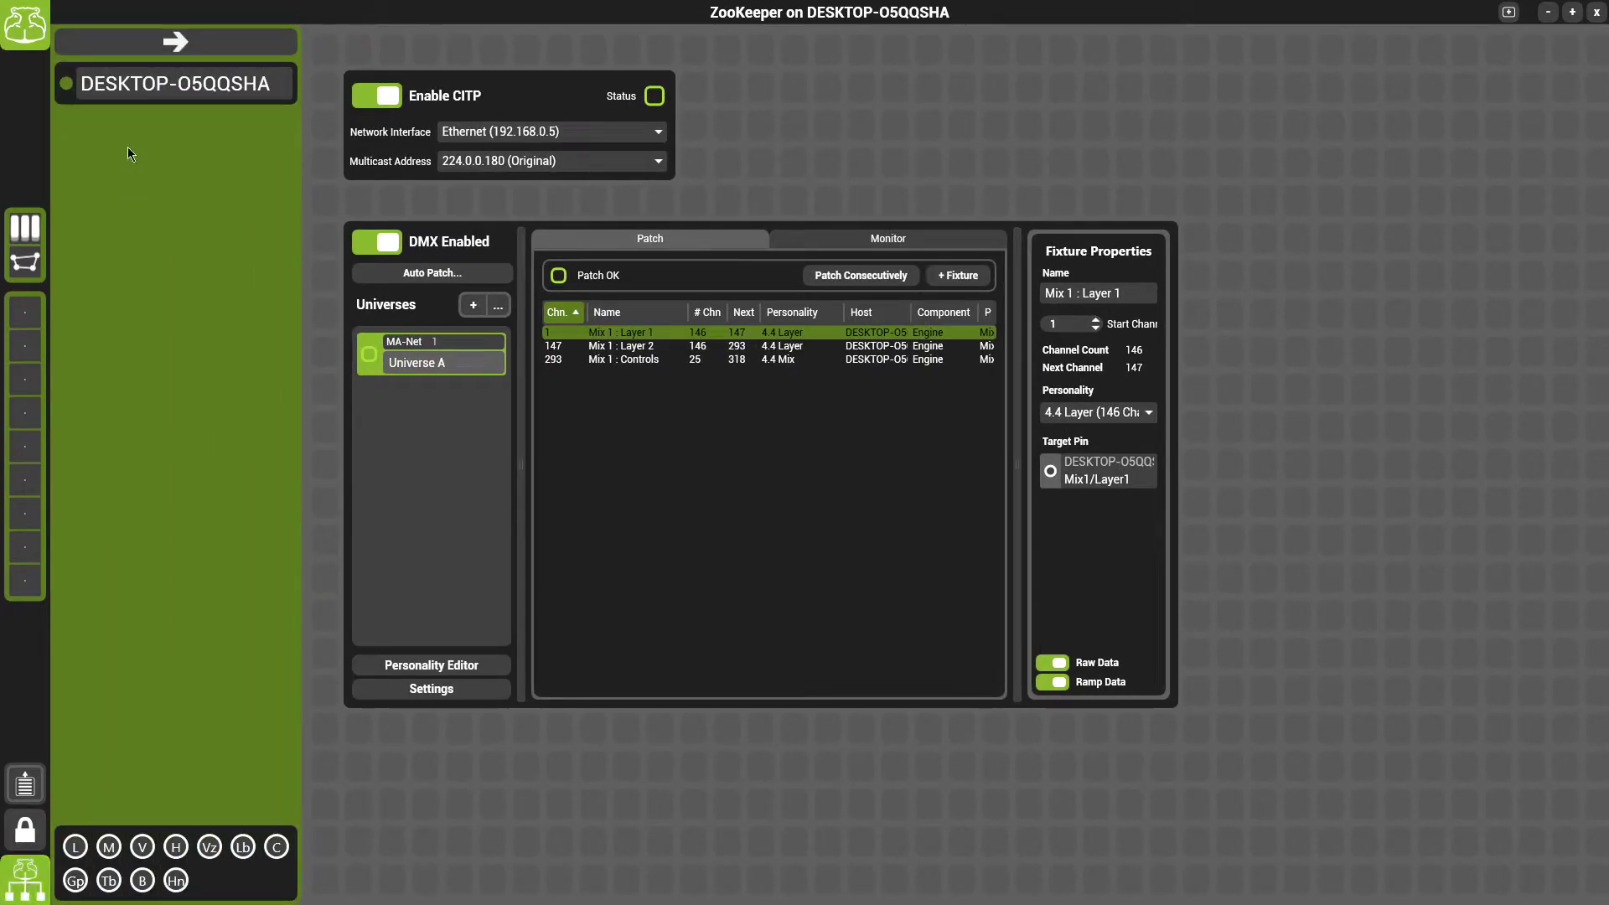
pyautogui.click(150, 87)
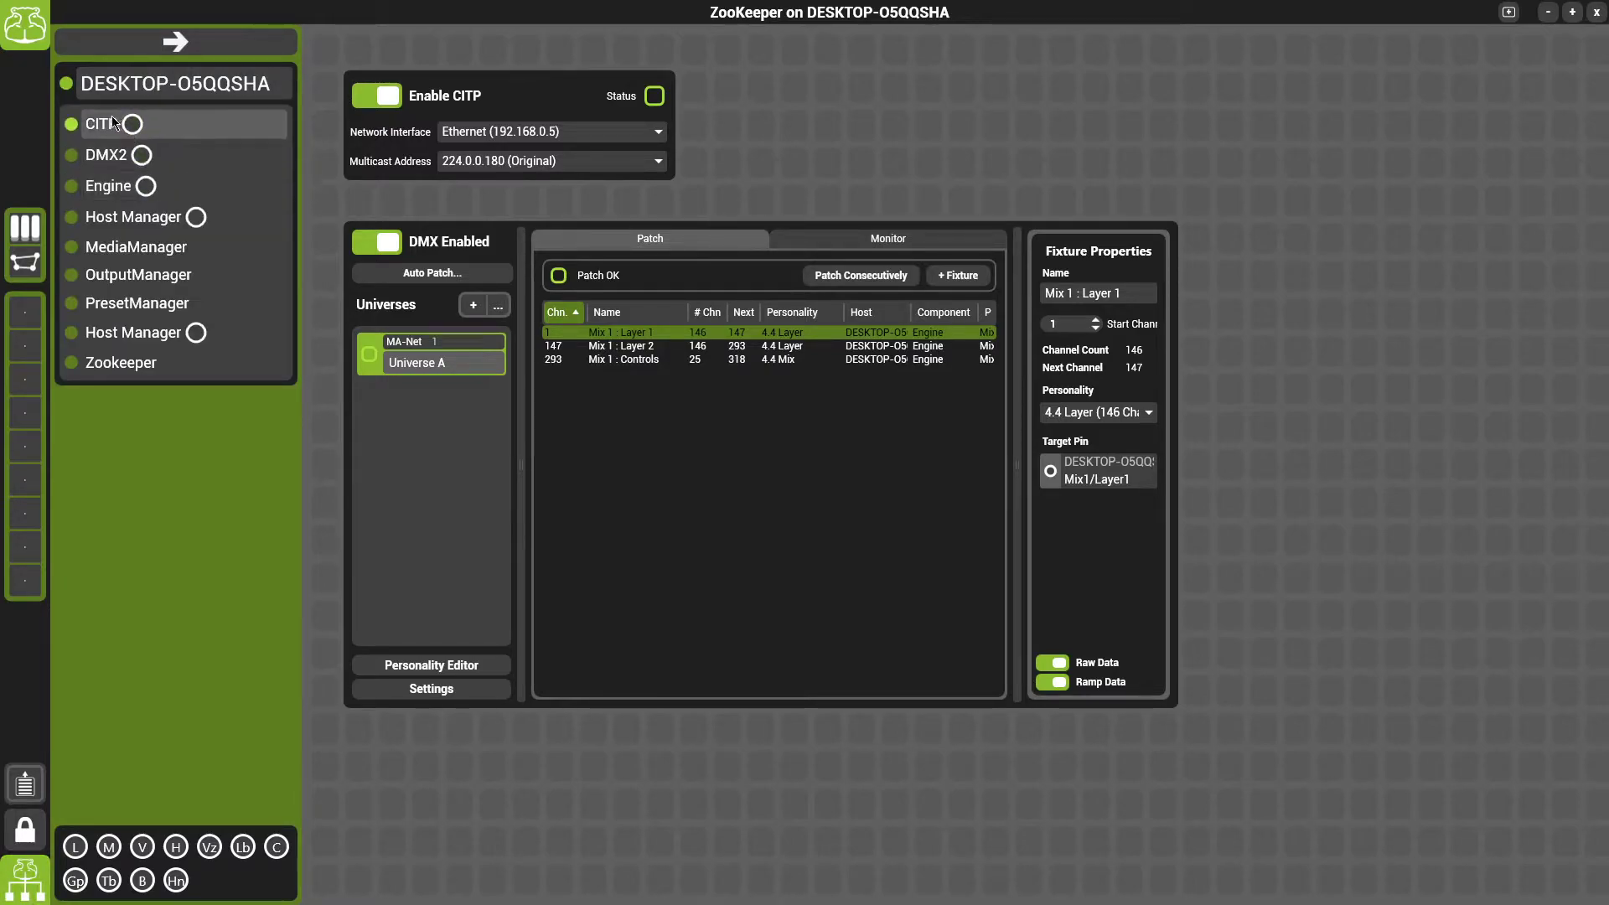
pyautogui.moveTo(115, 123); pyautogui.dragTo(582, 103)
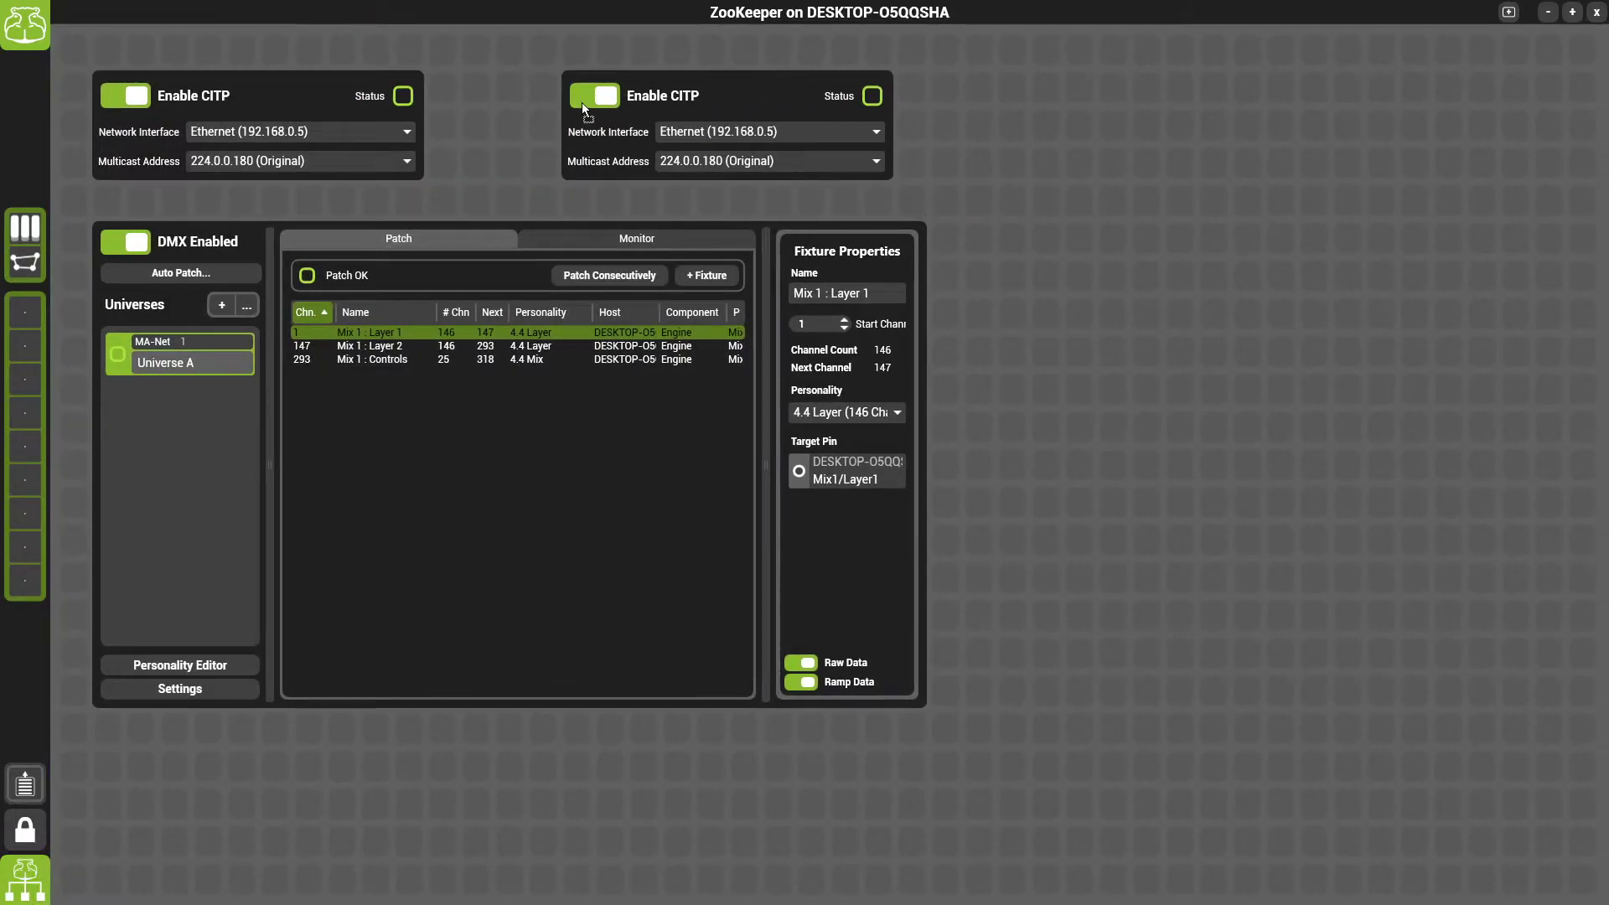
pyautogui.click(690, 97)
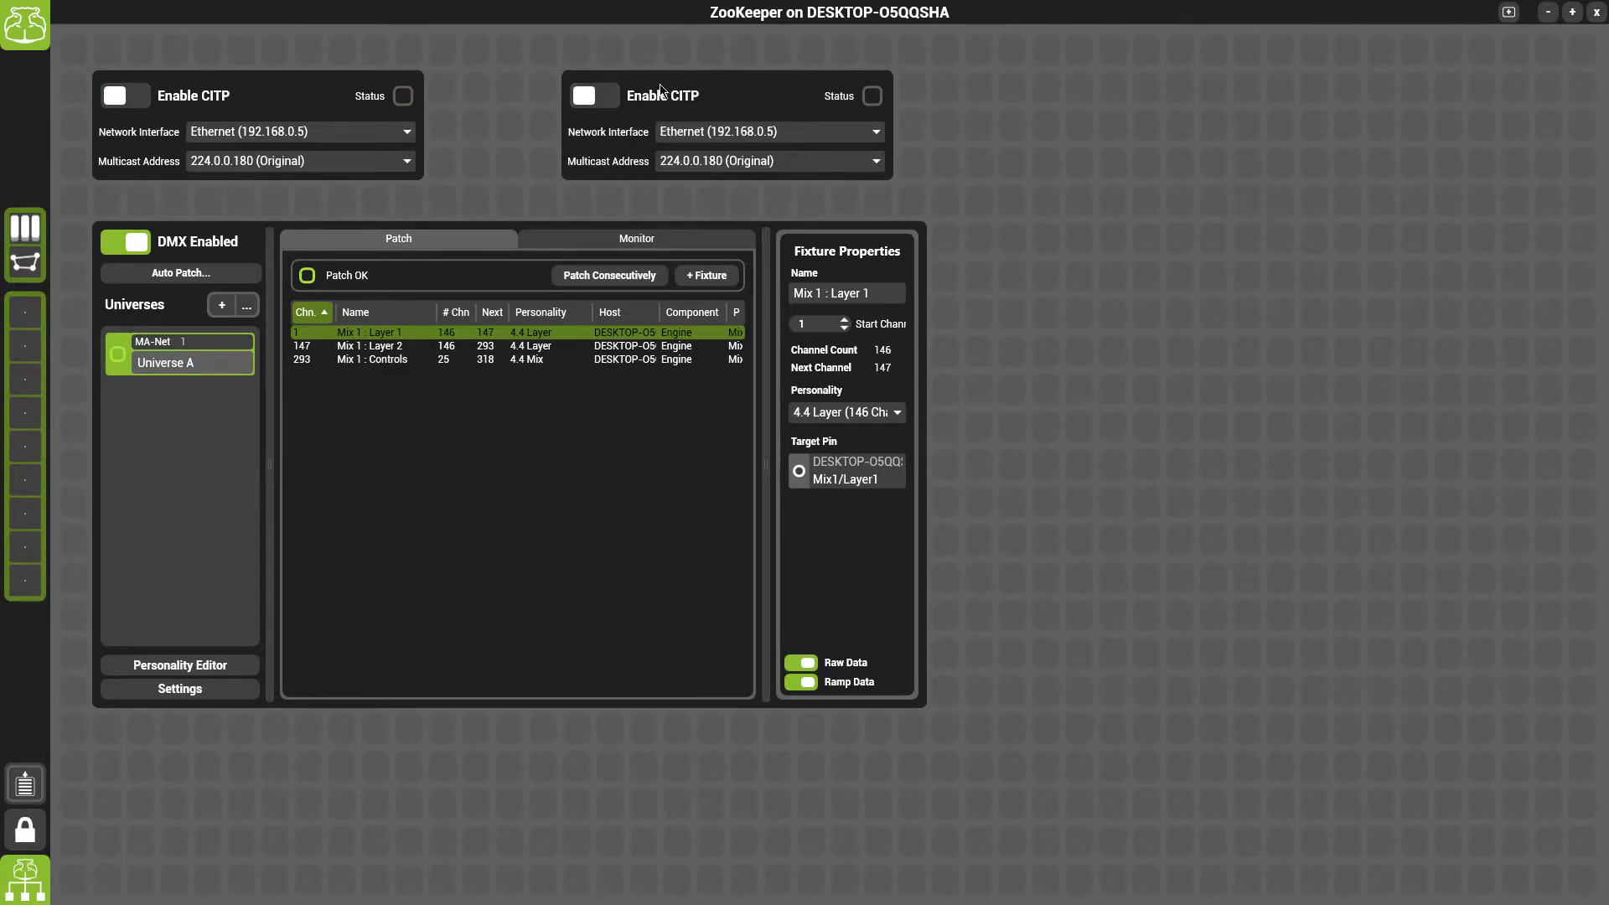
pyautogui.click(663, 95)
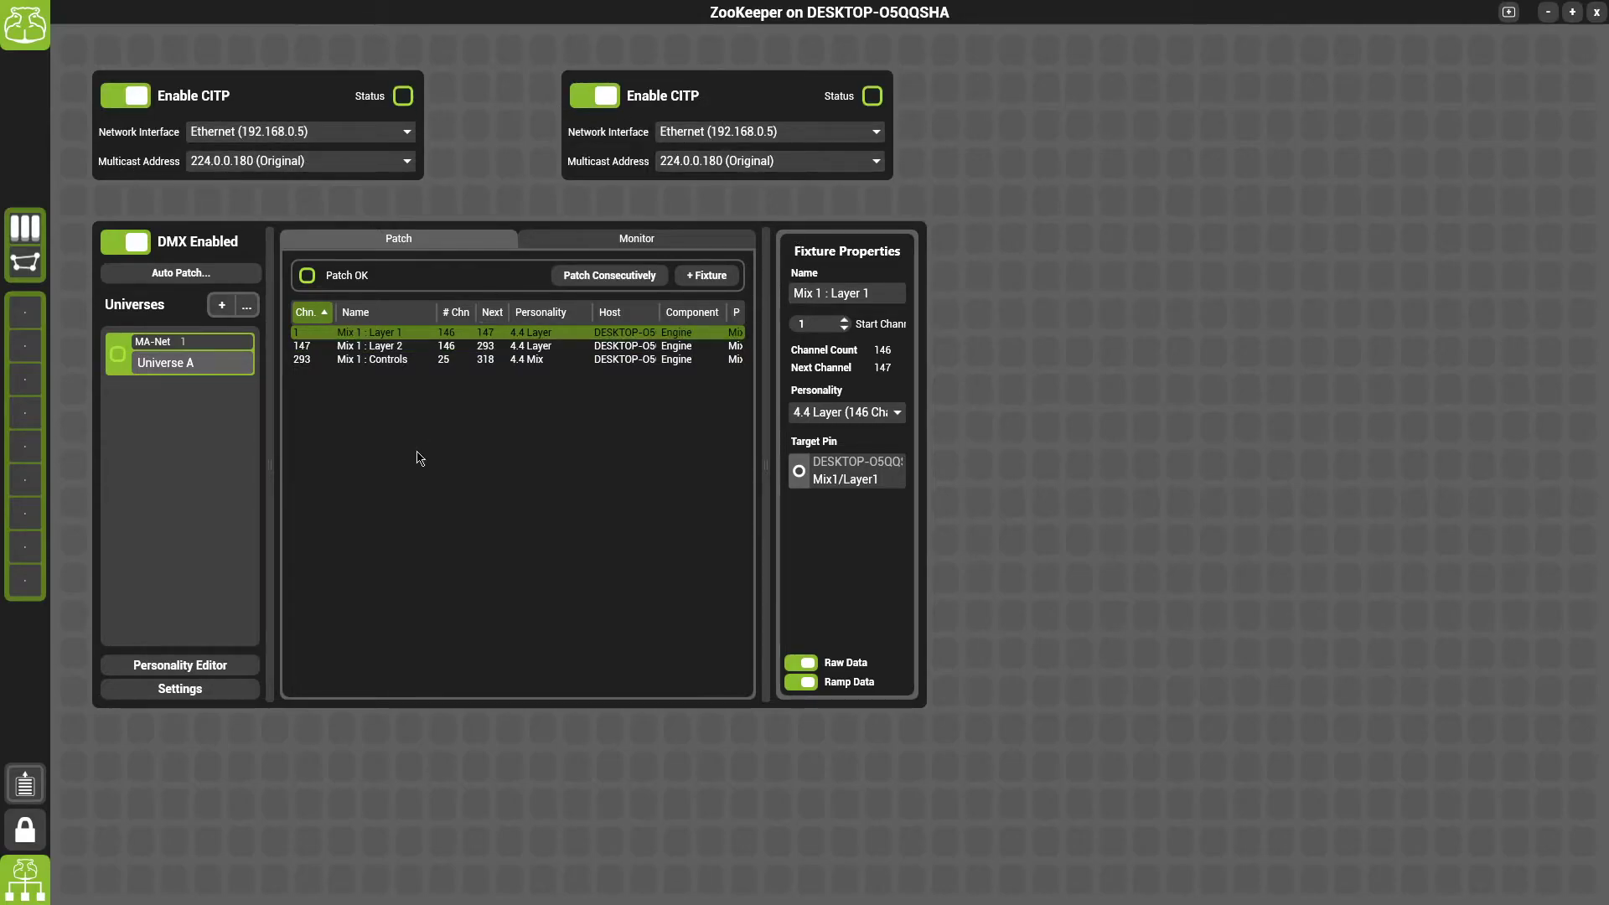
pyautogui.click(274, 131)
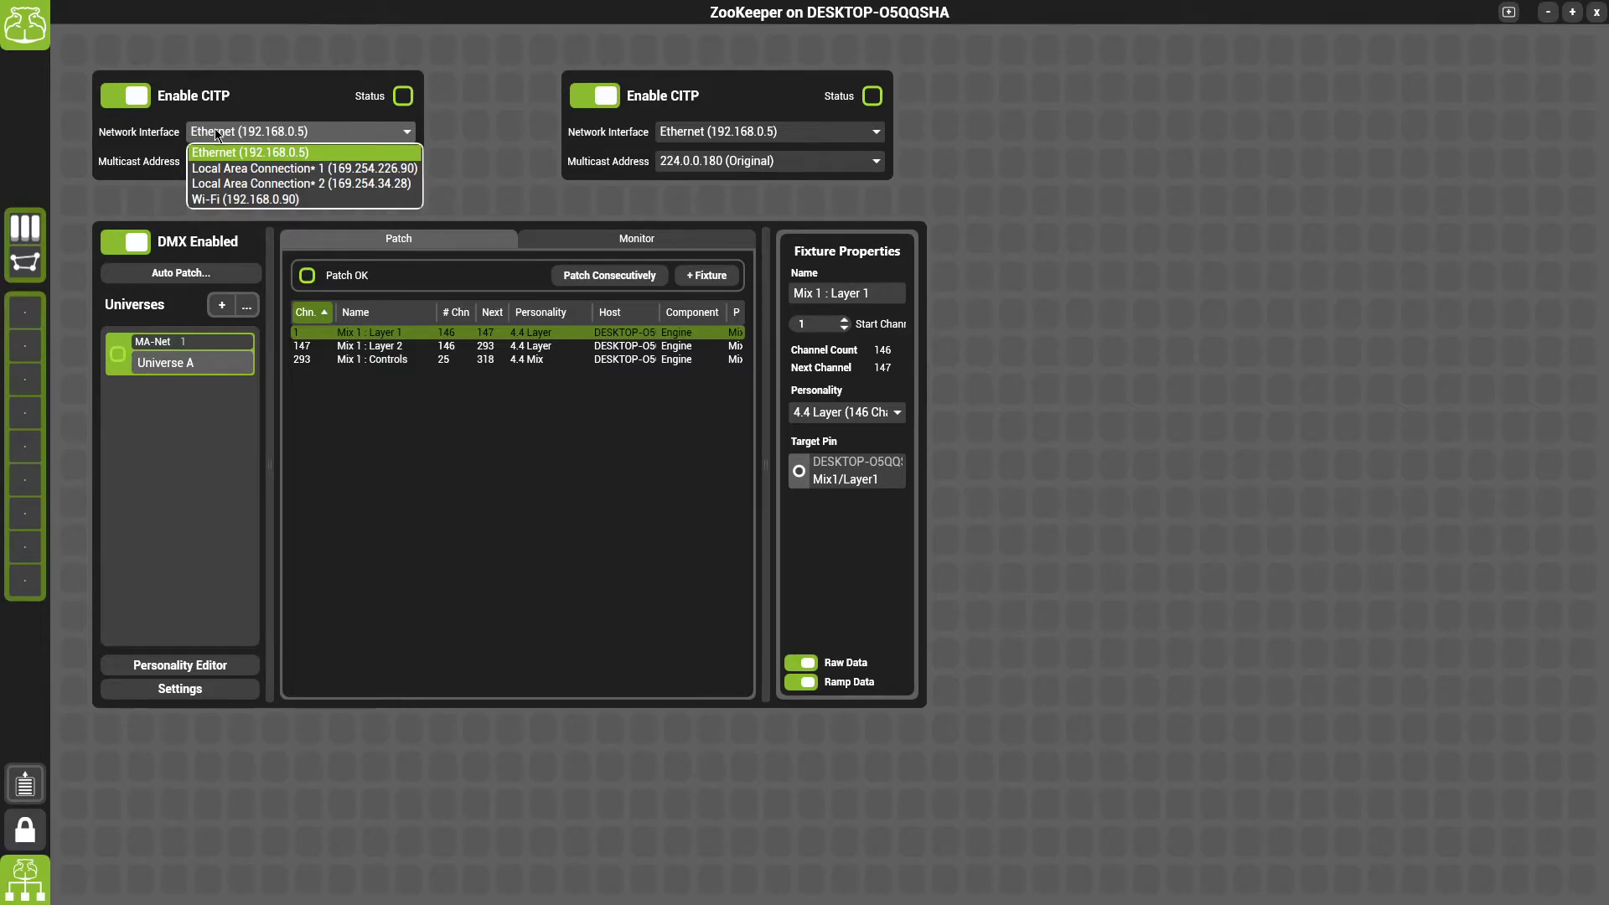
pyautogui.click(295, 90)
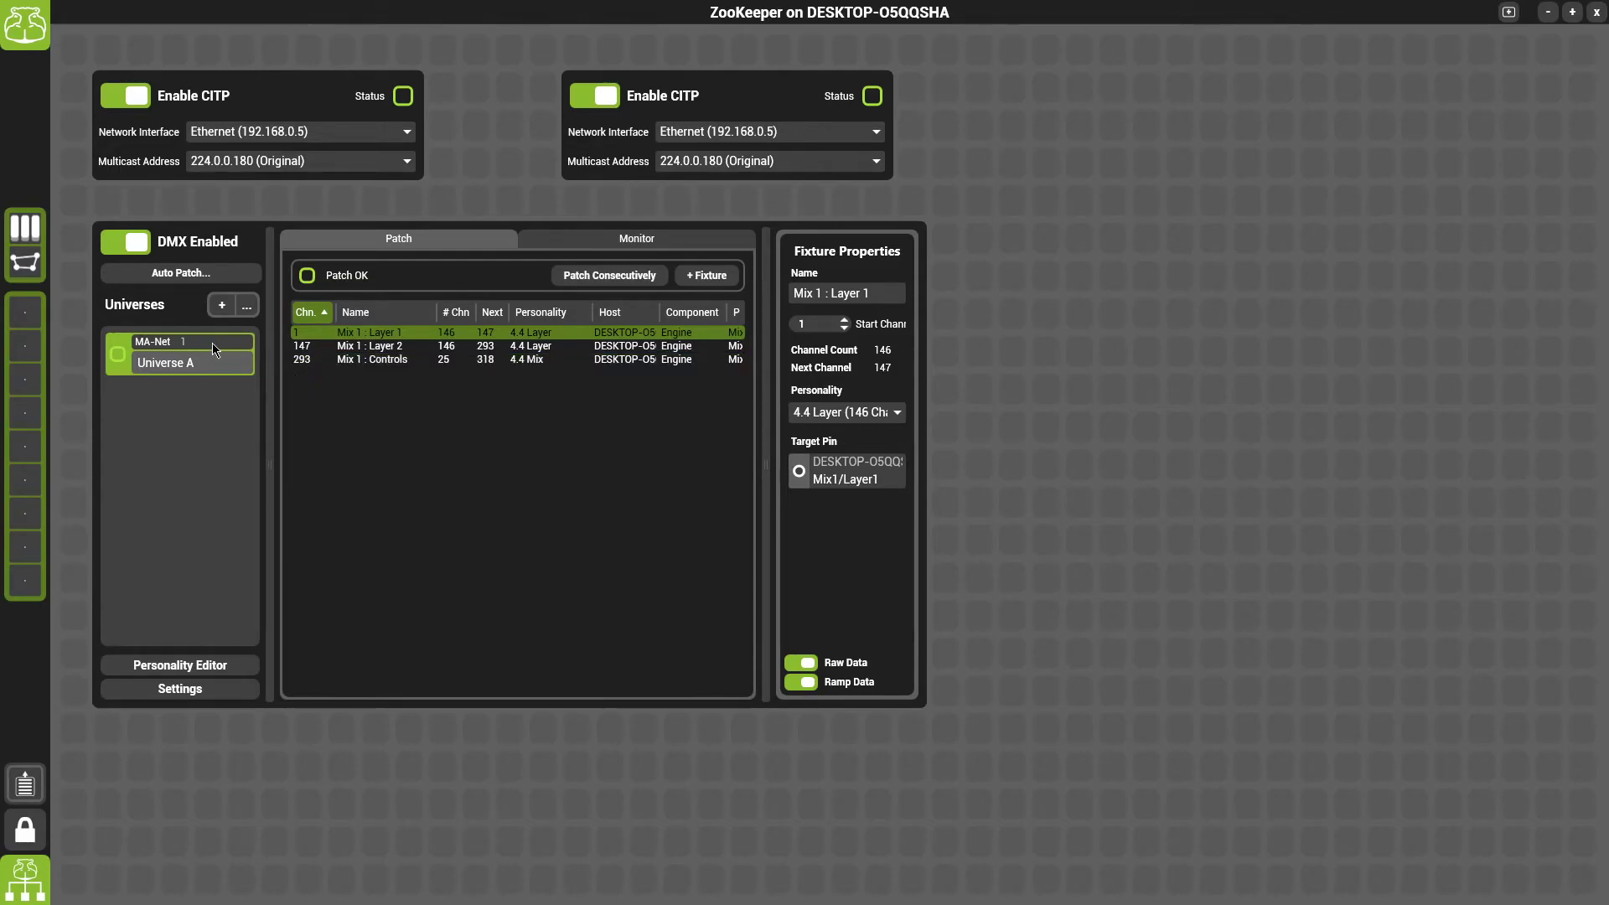
# - Switch DMX input off and confirm Universe A keeps the MA-Net protocol on universe 1
pyautogui.click(125, 243)
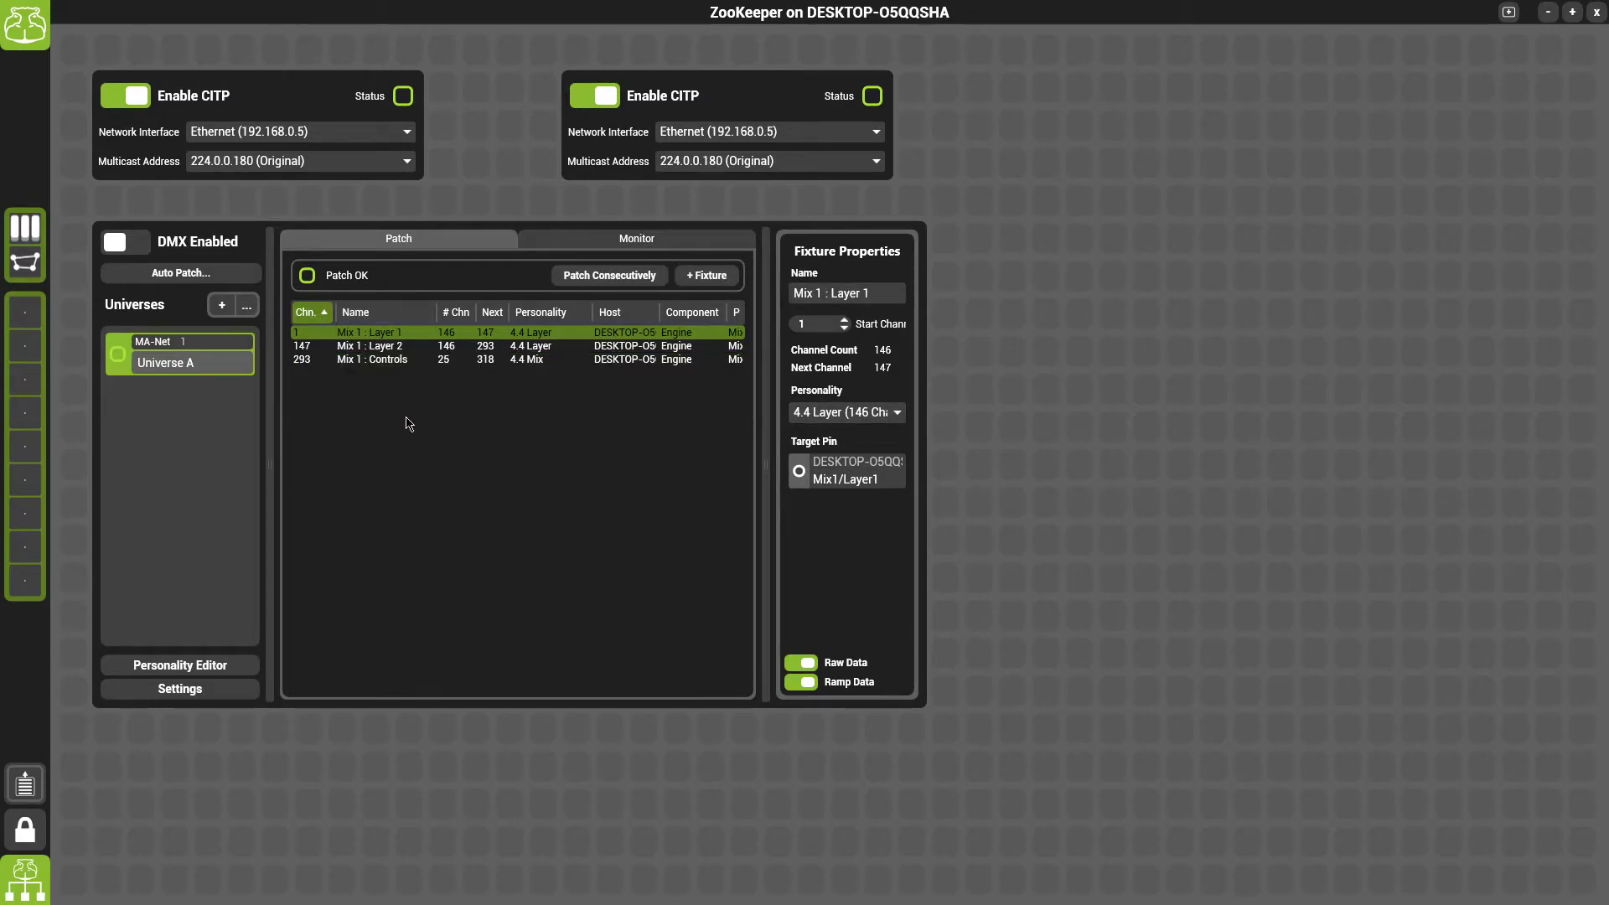
pyautogui.click(316, 415)
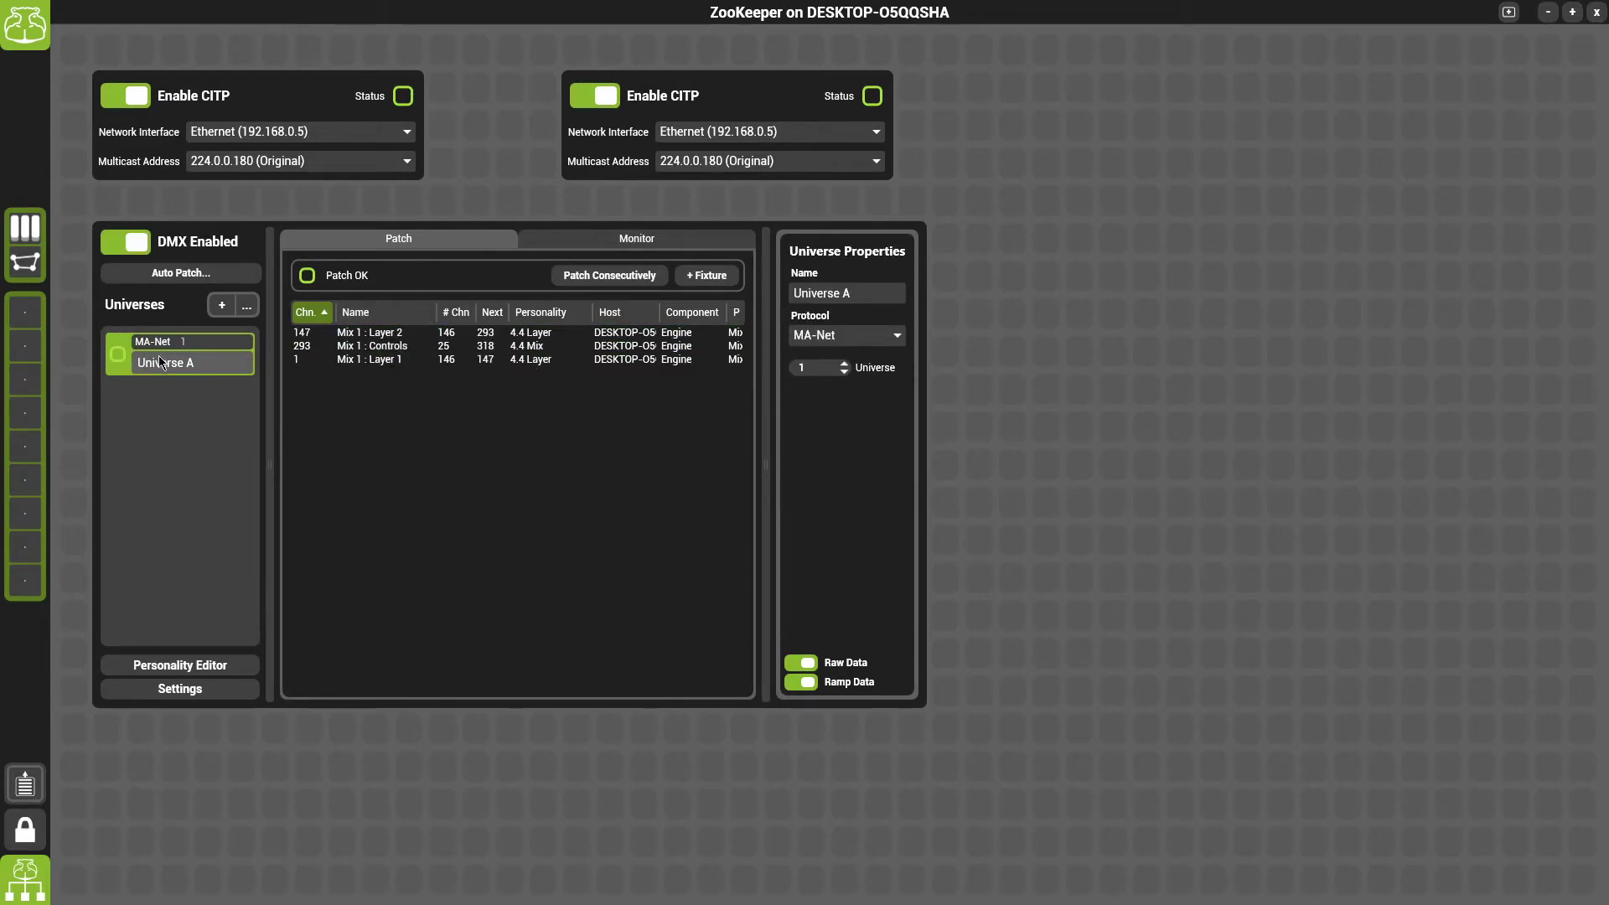
pyautogui.click(838, 342)
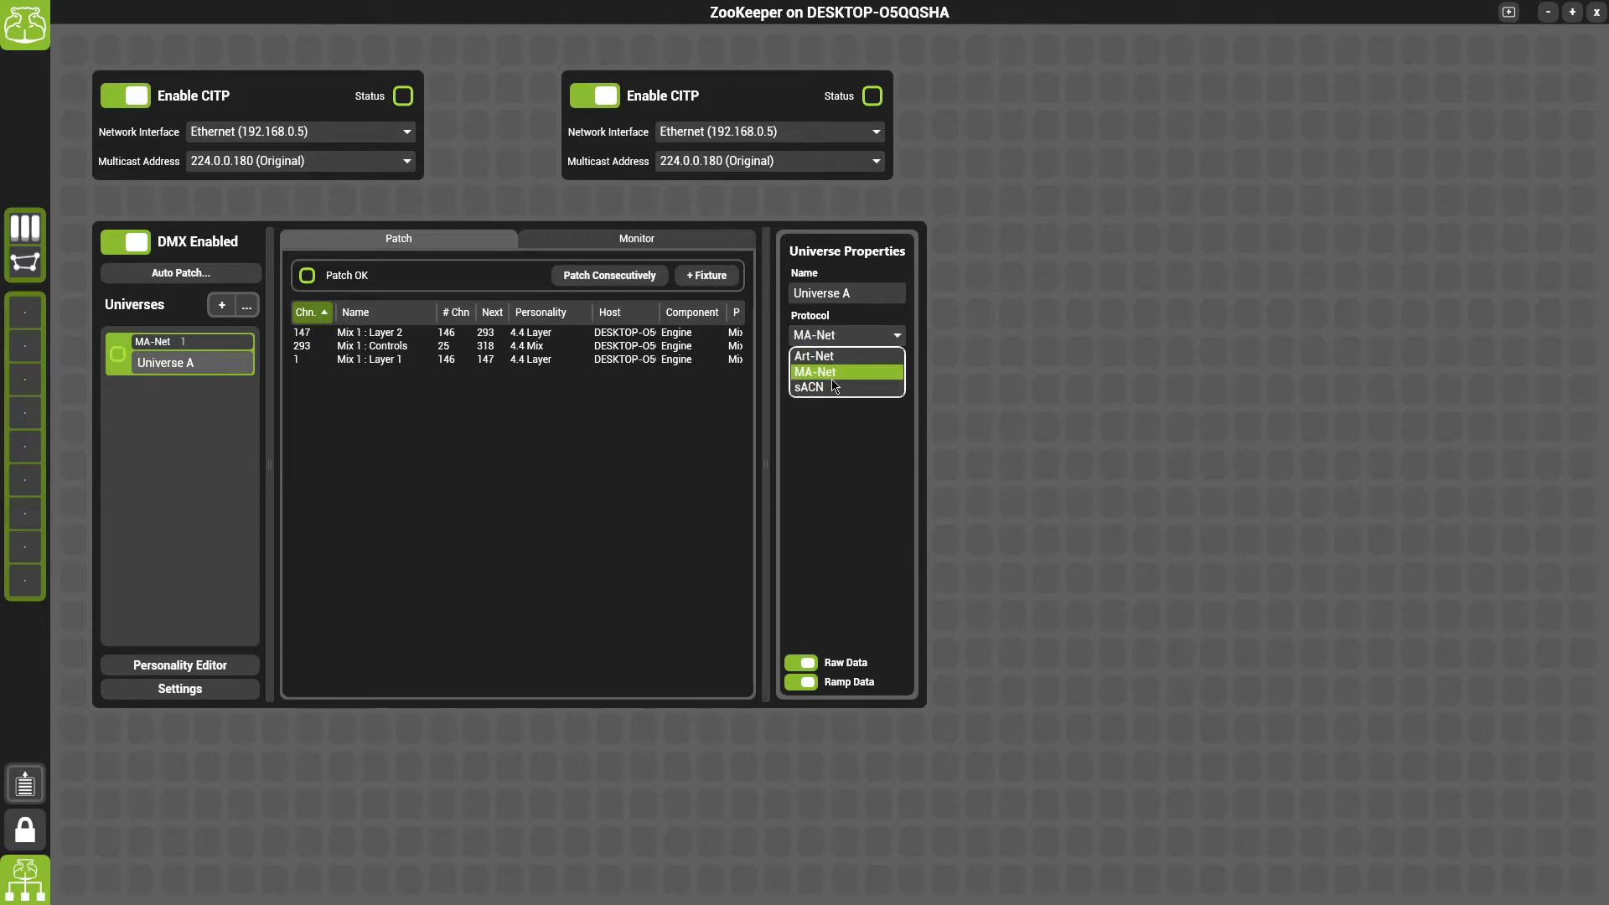
pyautogui.click(739, 468)
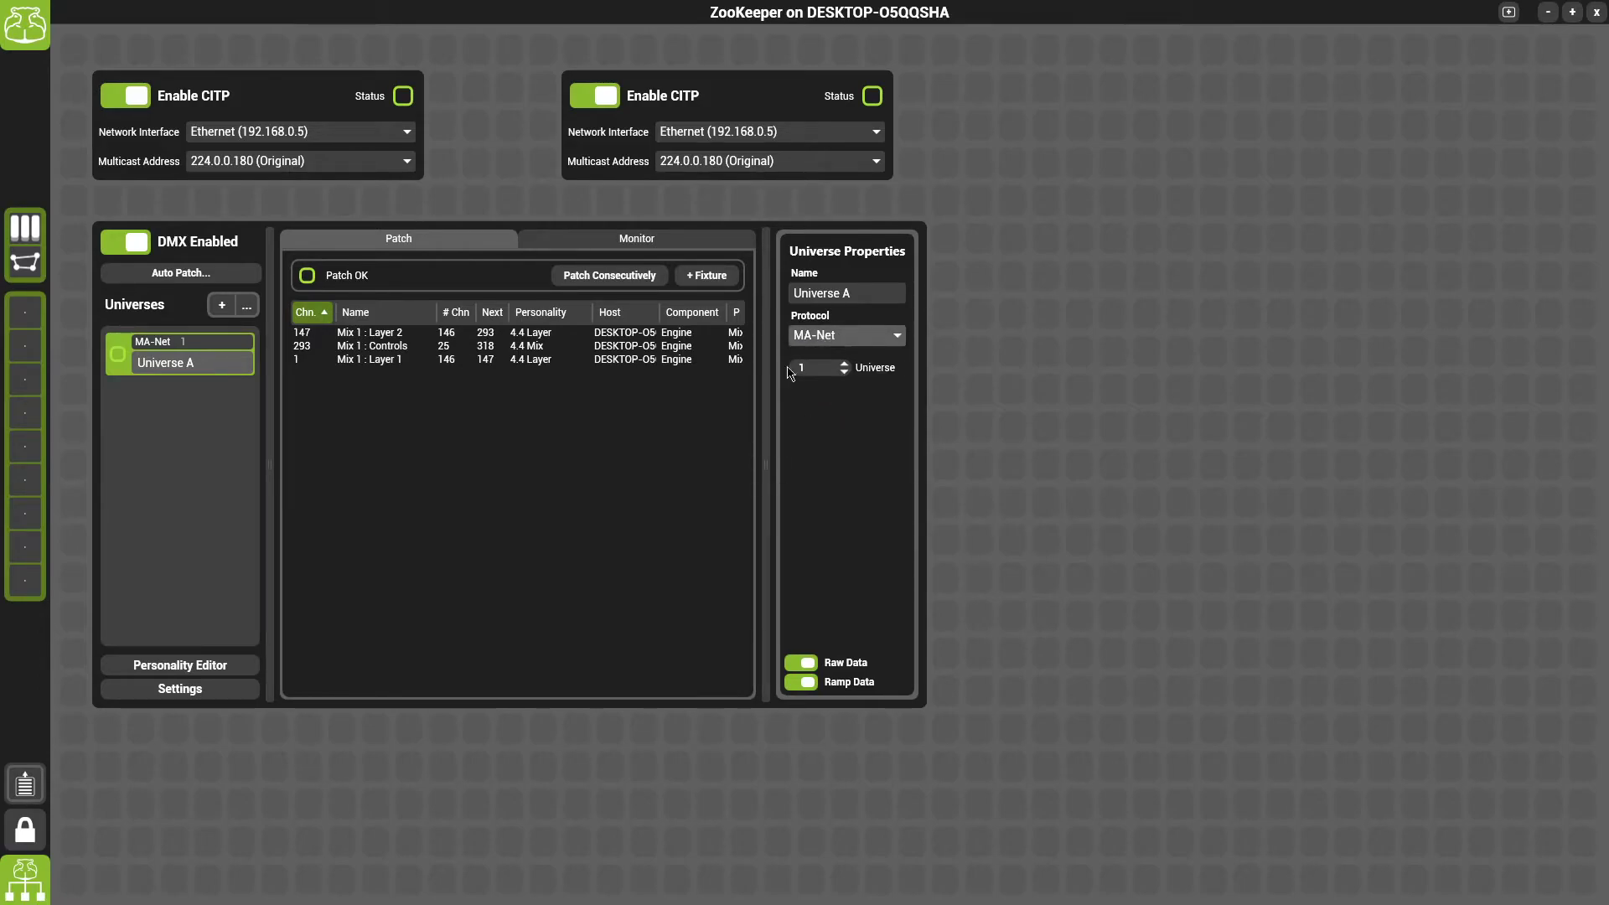
pyautogui.click(12, 39)
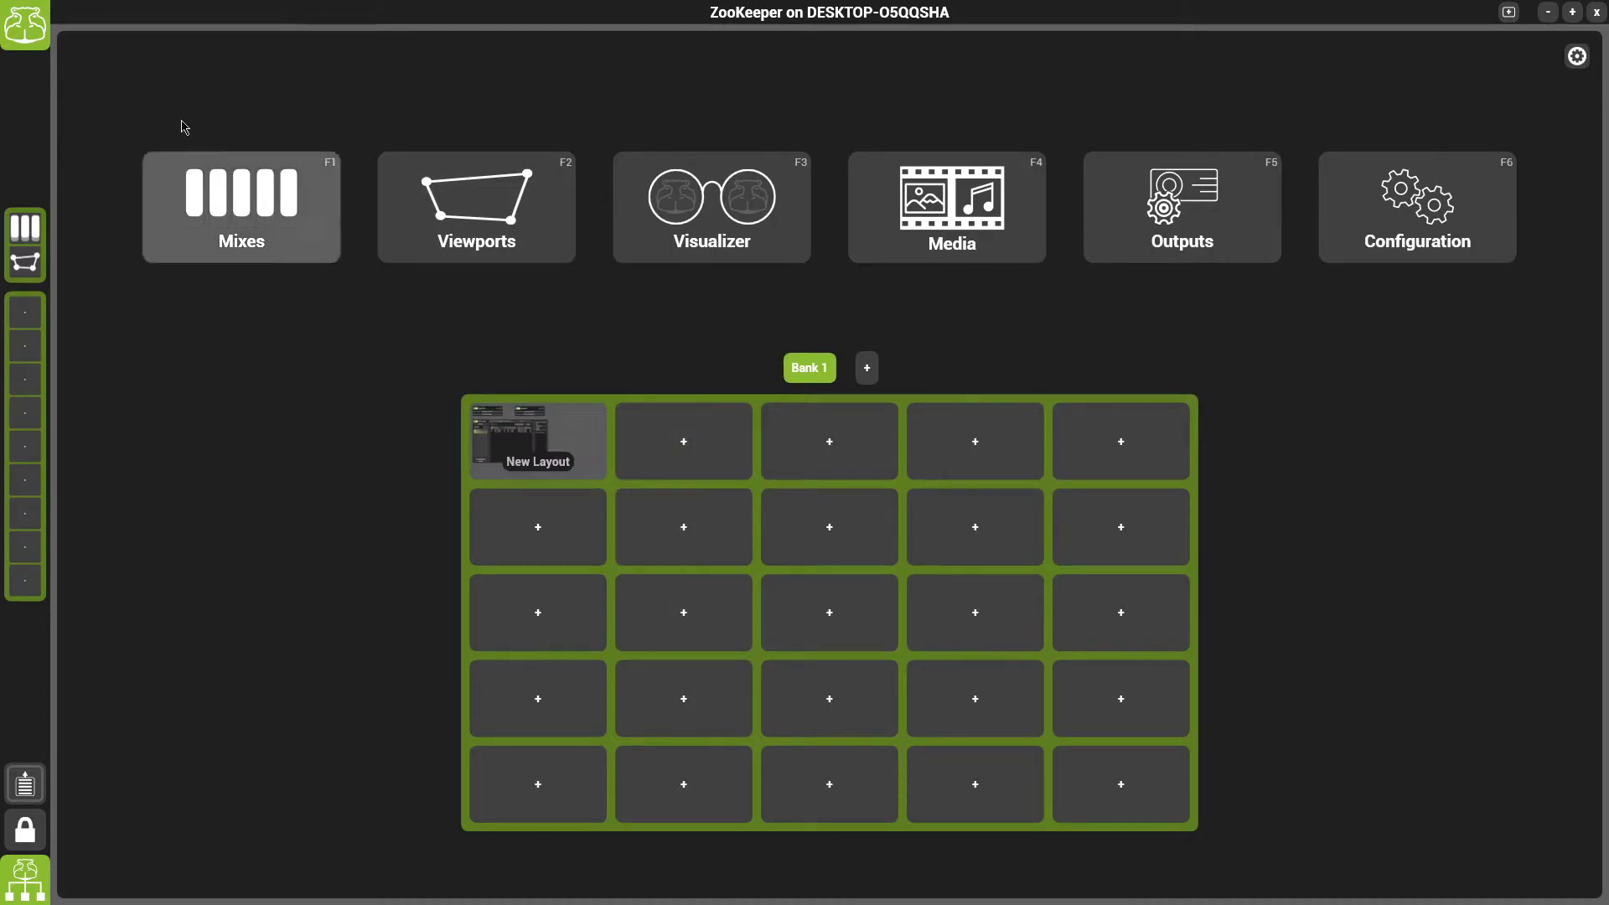
# - Show Mix 1 with Layer 1 at level 100 outputting the CG MEDIA TEST PAT image
pyautogui.click(253, 215)
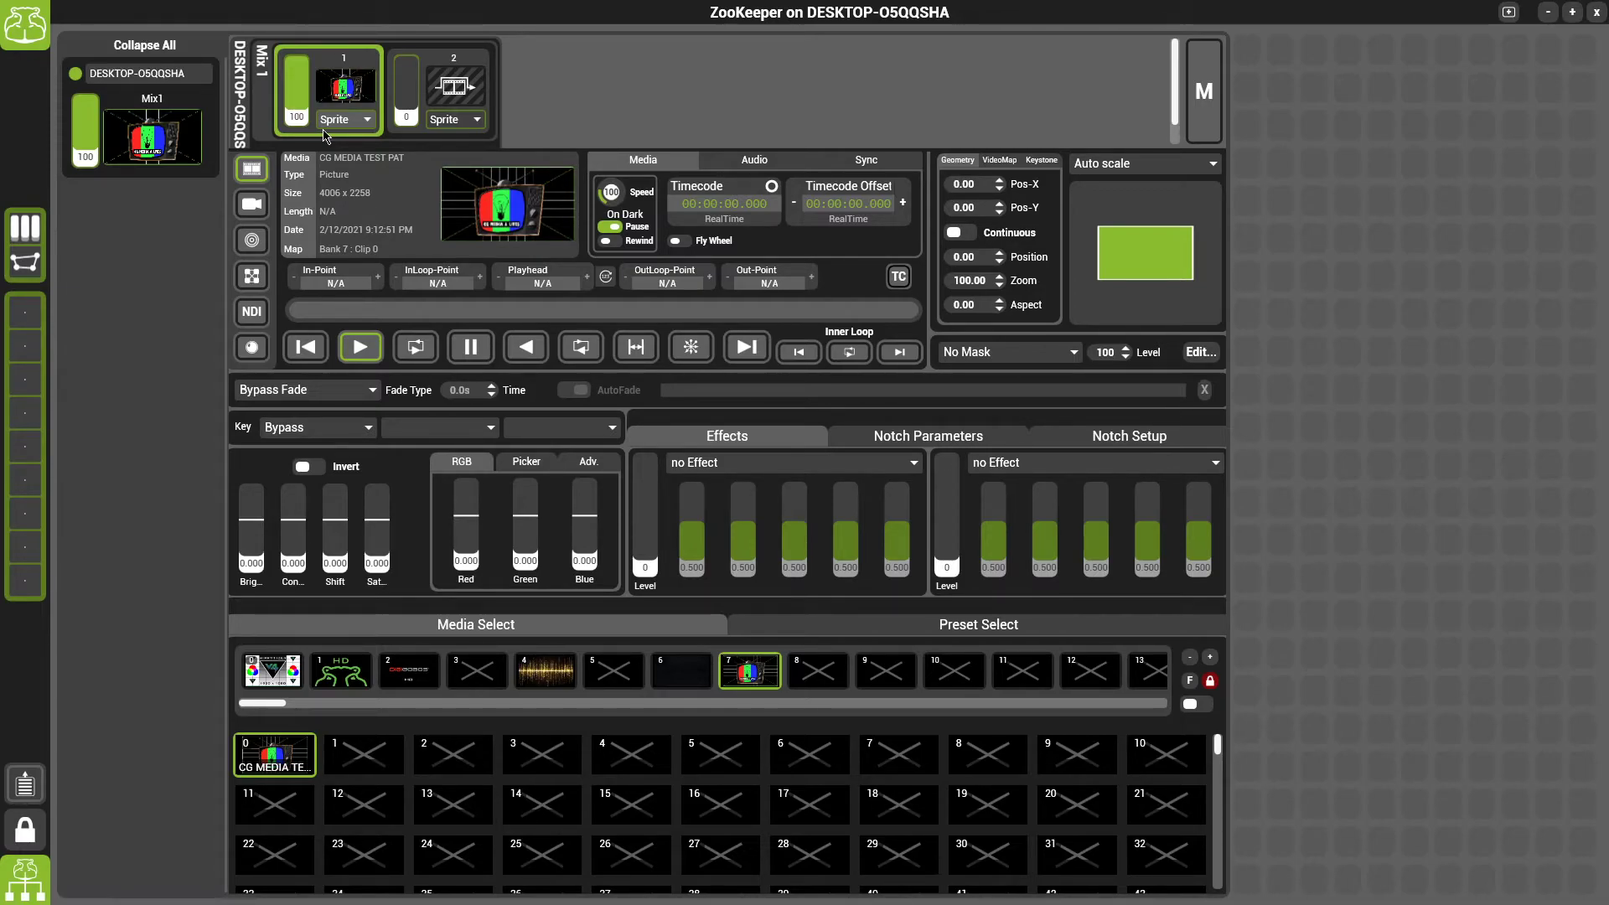
# - Reopen the New Layout settings page, then bring grandMA2 onPC's third-screen fixture sheet forward
pyautogui.click(26, 23)
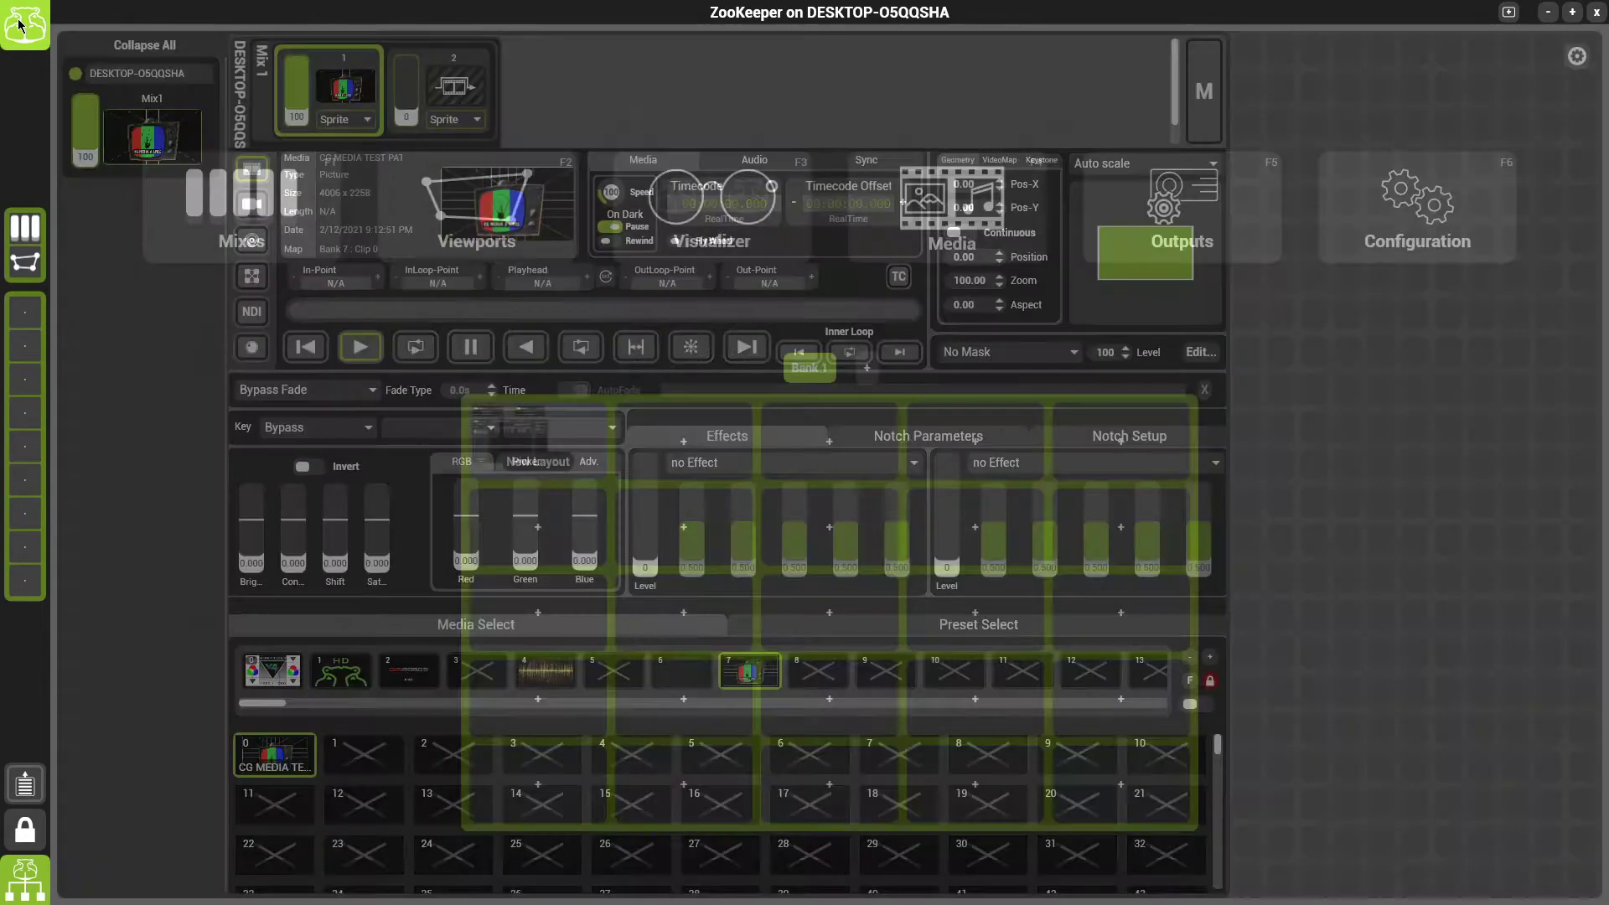
pyautogui.moveTo(502, 419); pyautogui.dragTo(662, 456)
pyautogui.press('F6')
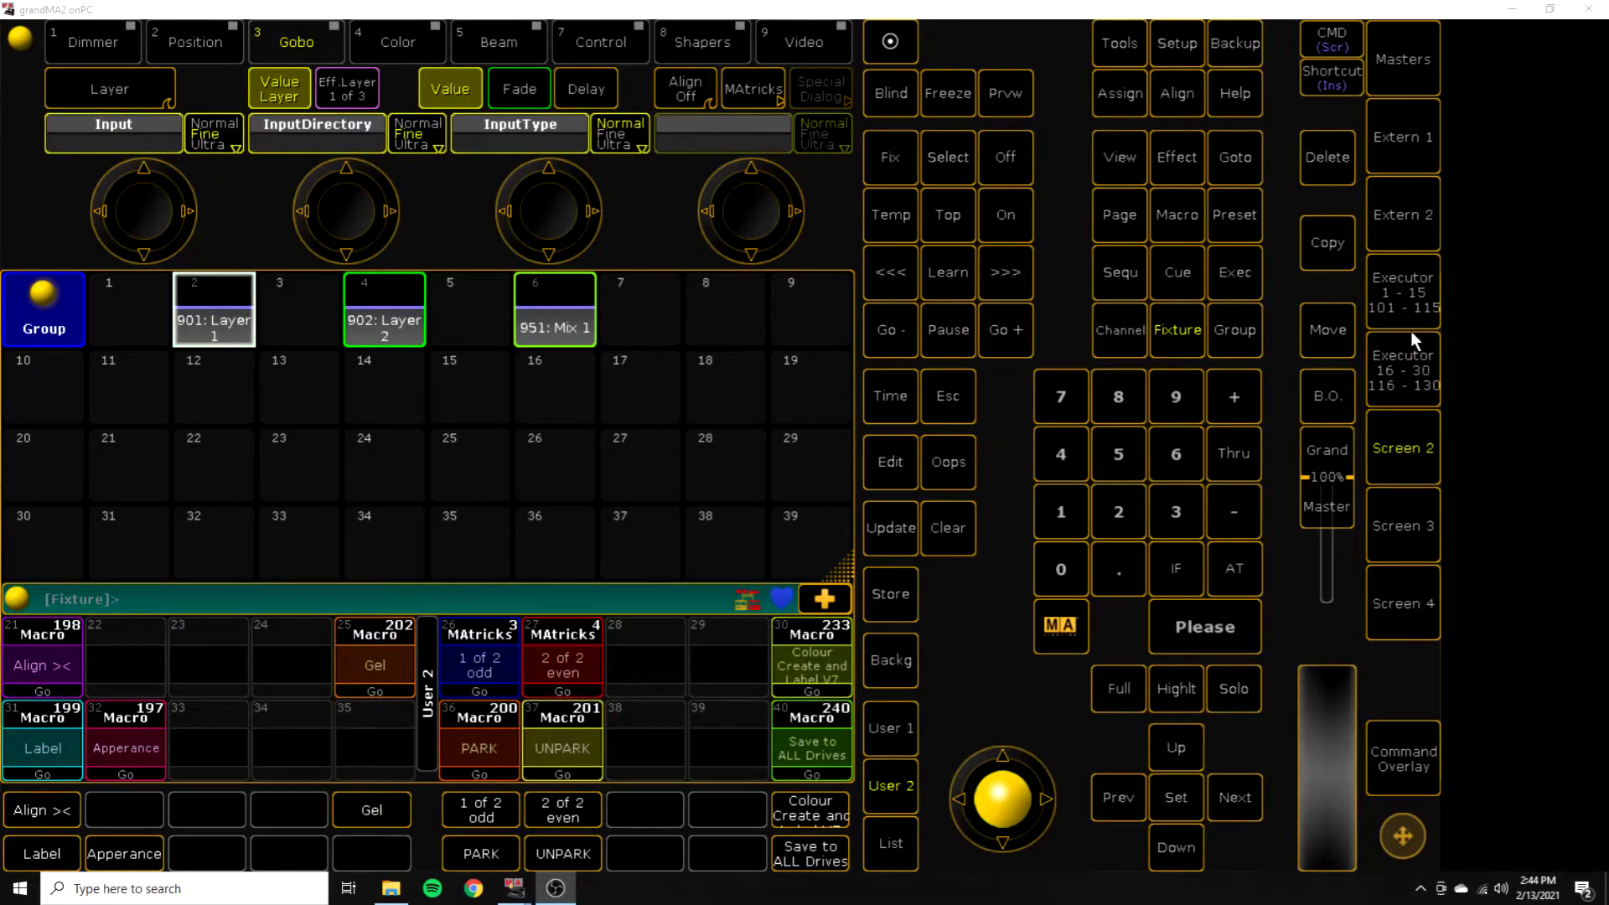
pyautogui.click(1418, 498)
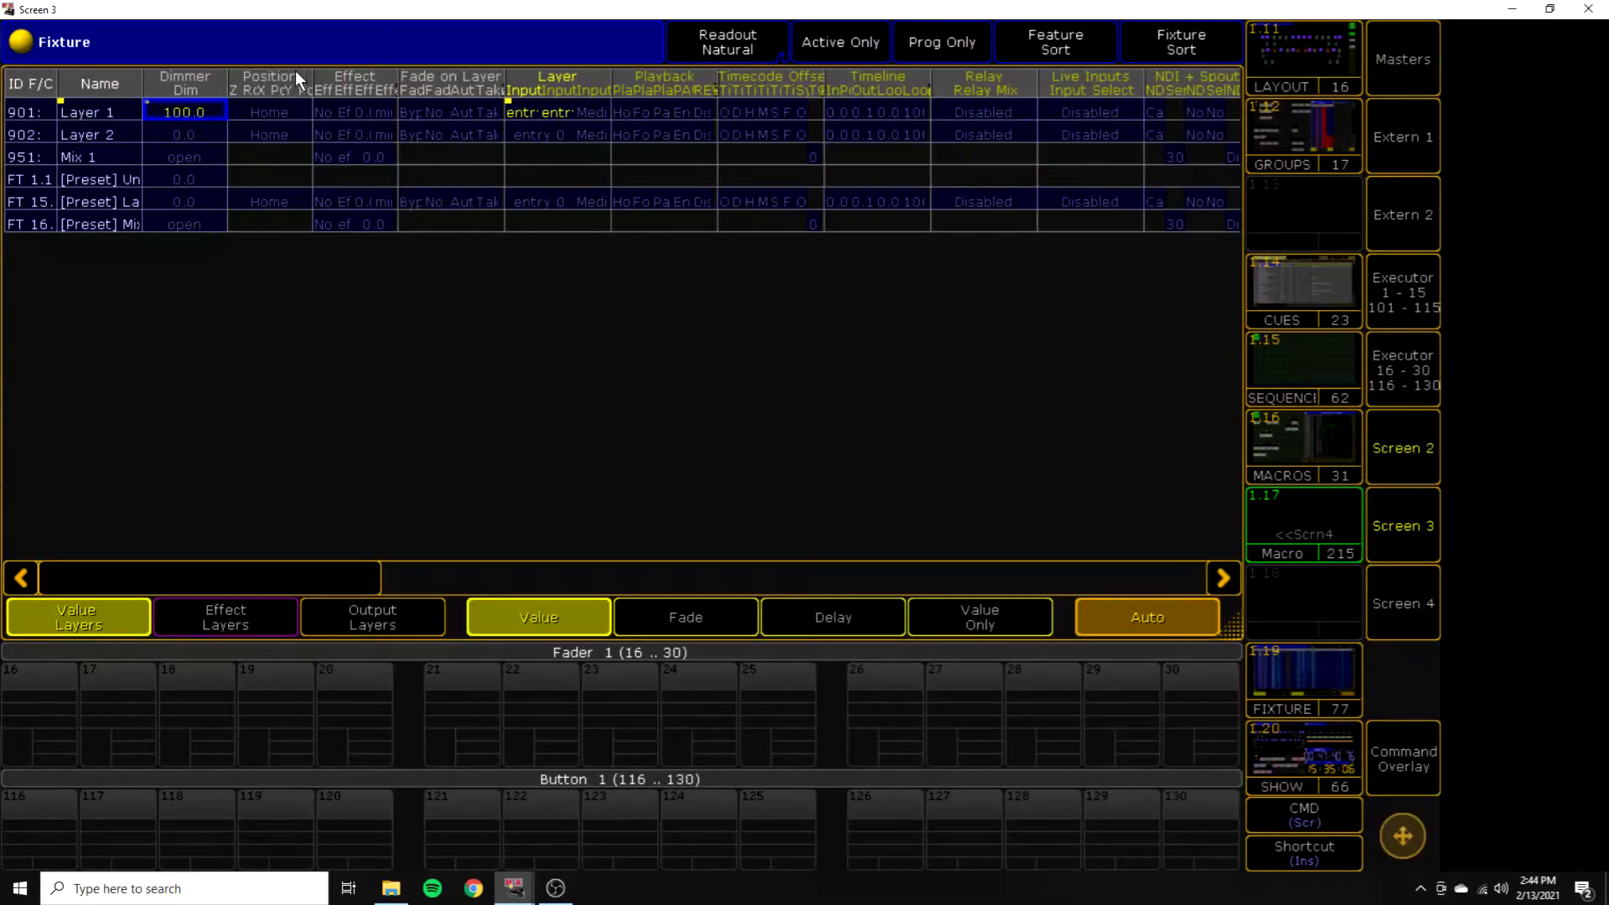
# - Delete Screen 3's fixture sheet window and create a CITP Video Viewer from Other in its place
pyautogui.click(31, 42)
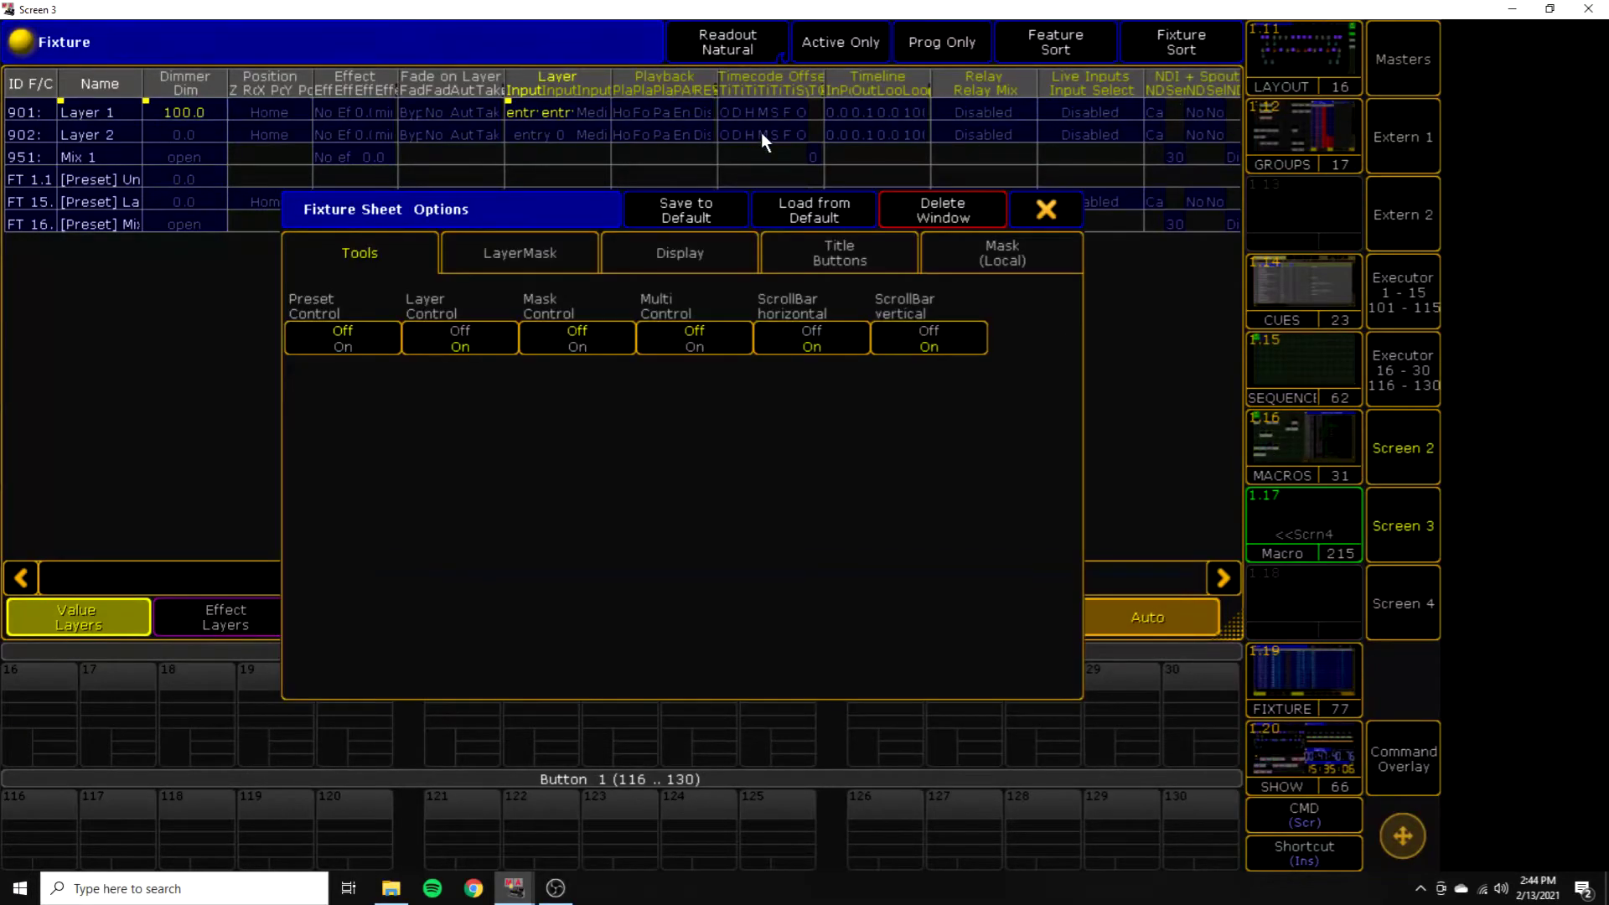
pyautogui.click(959, 208)
pyautogui.click(29, 48)
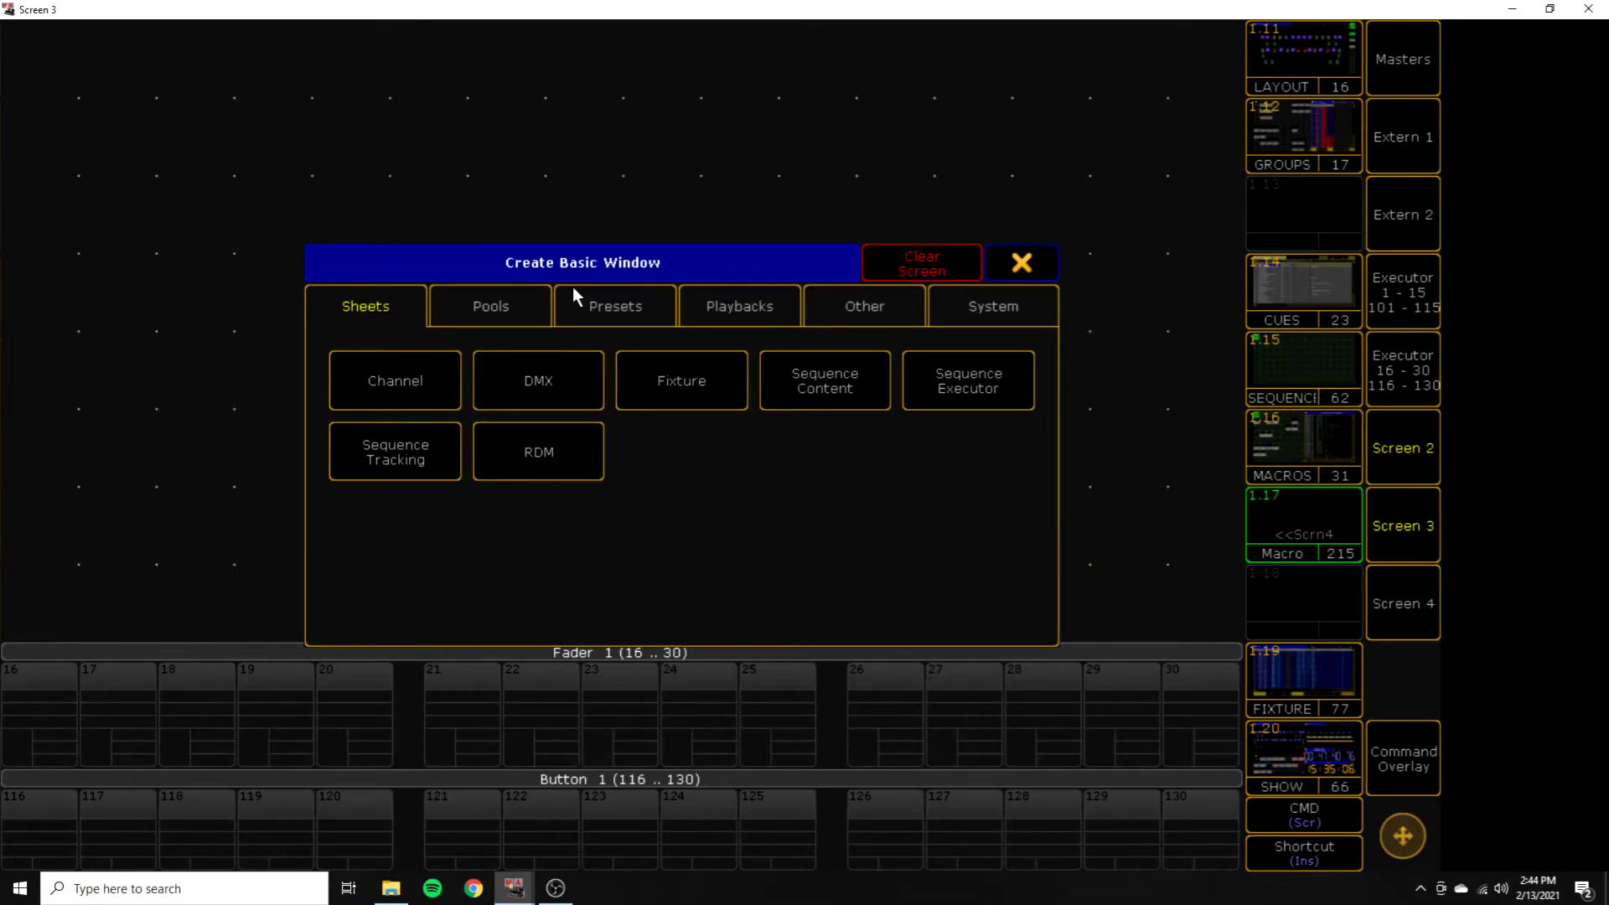
pyautogui.click(879, 312)
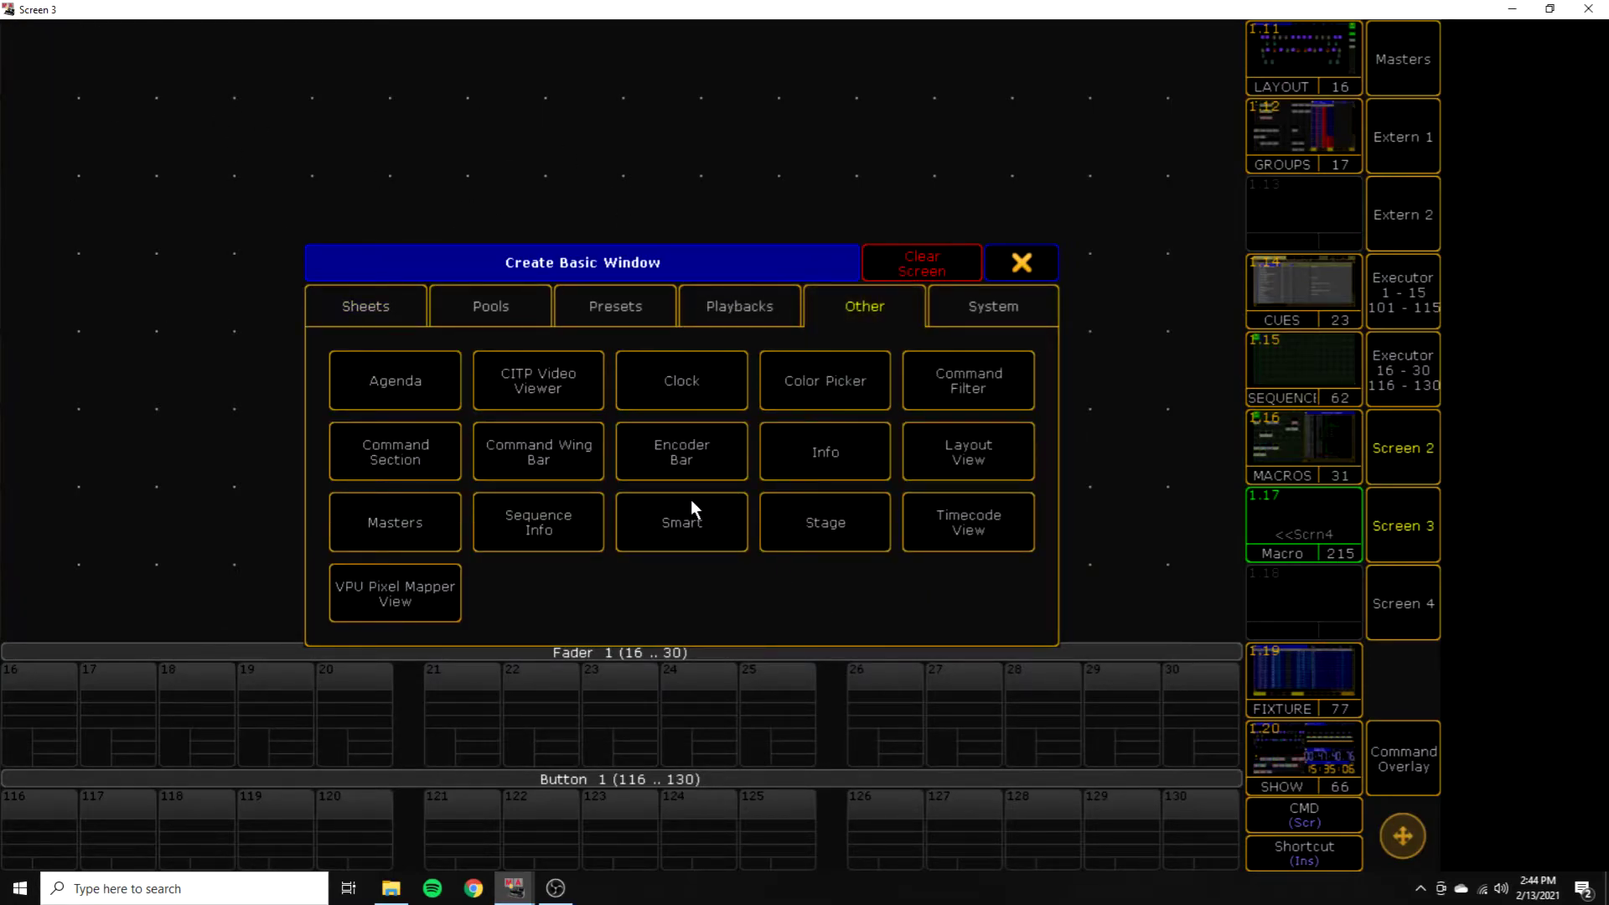
pyautogui.click(540, 388)
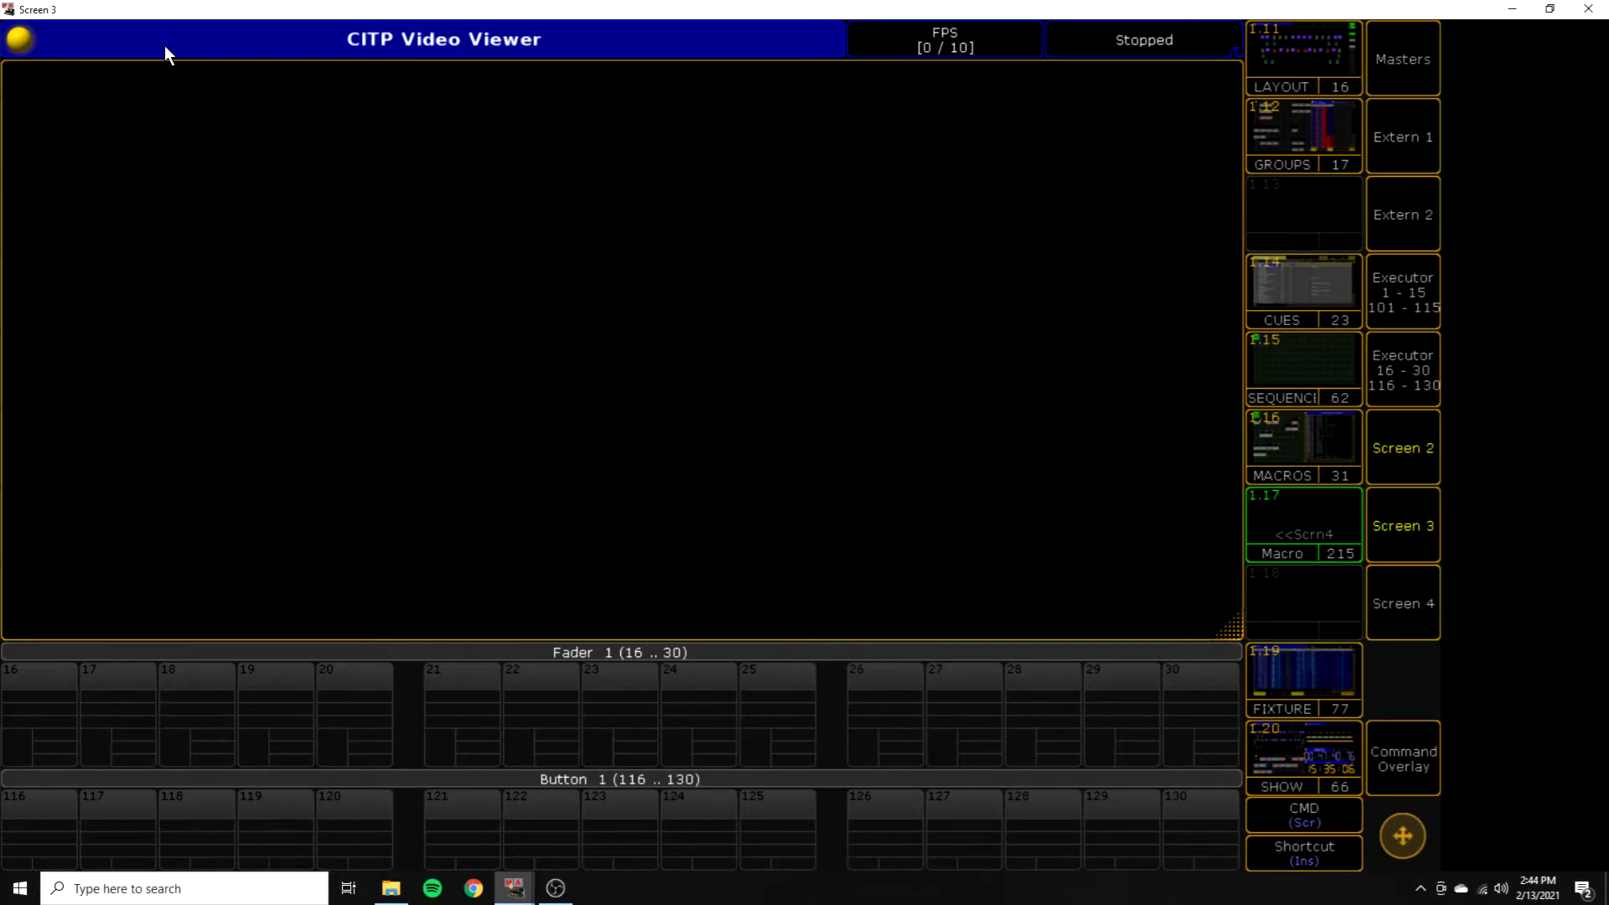
# - Point the CITP Video Viewer at server 192.168.0.5 streaming the Mix 1 - Output source
pyautogui.click(19, 42)
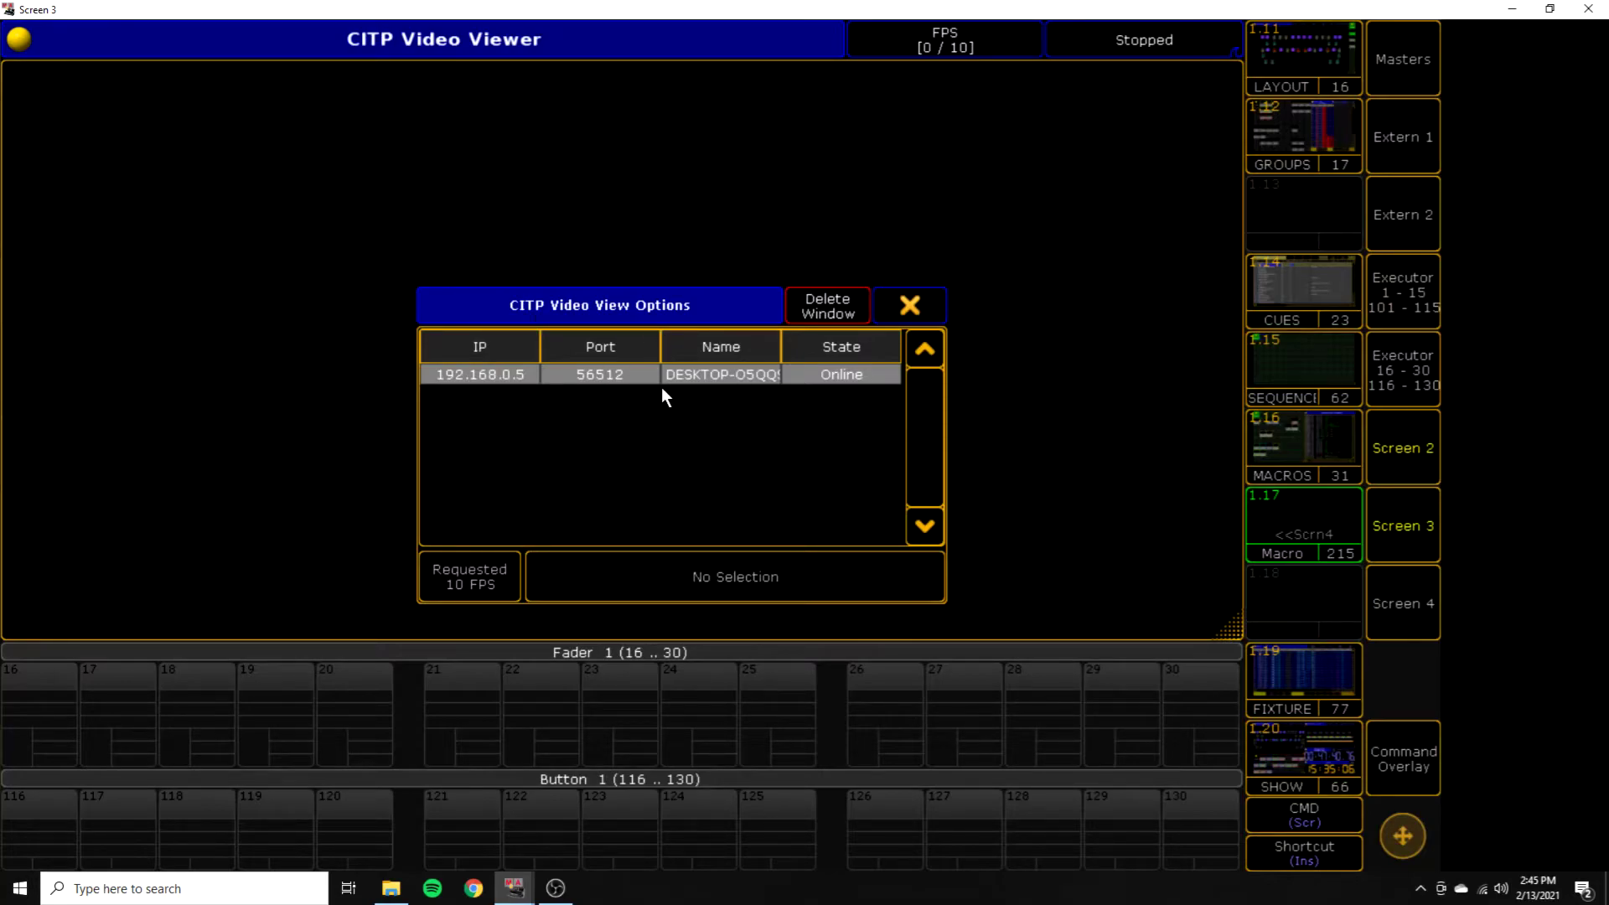
pyautogui.click(708, 374)
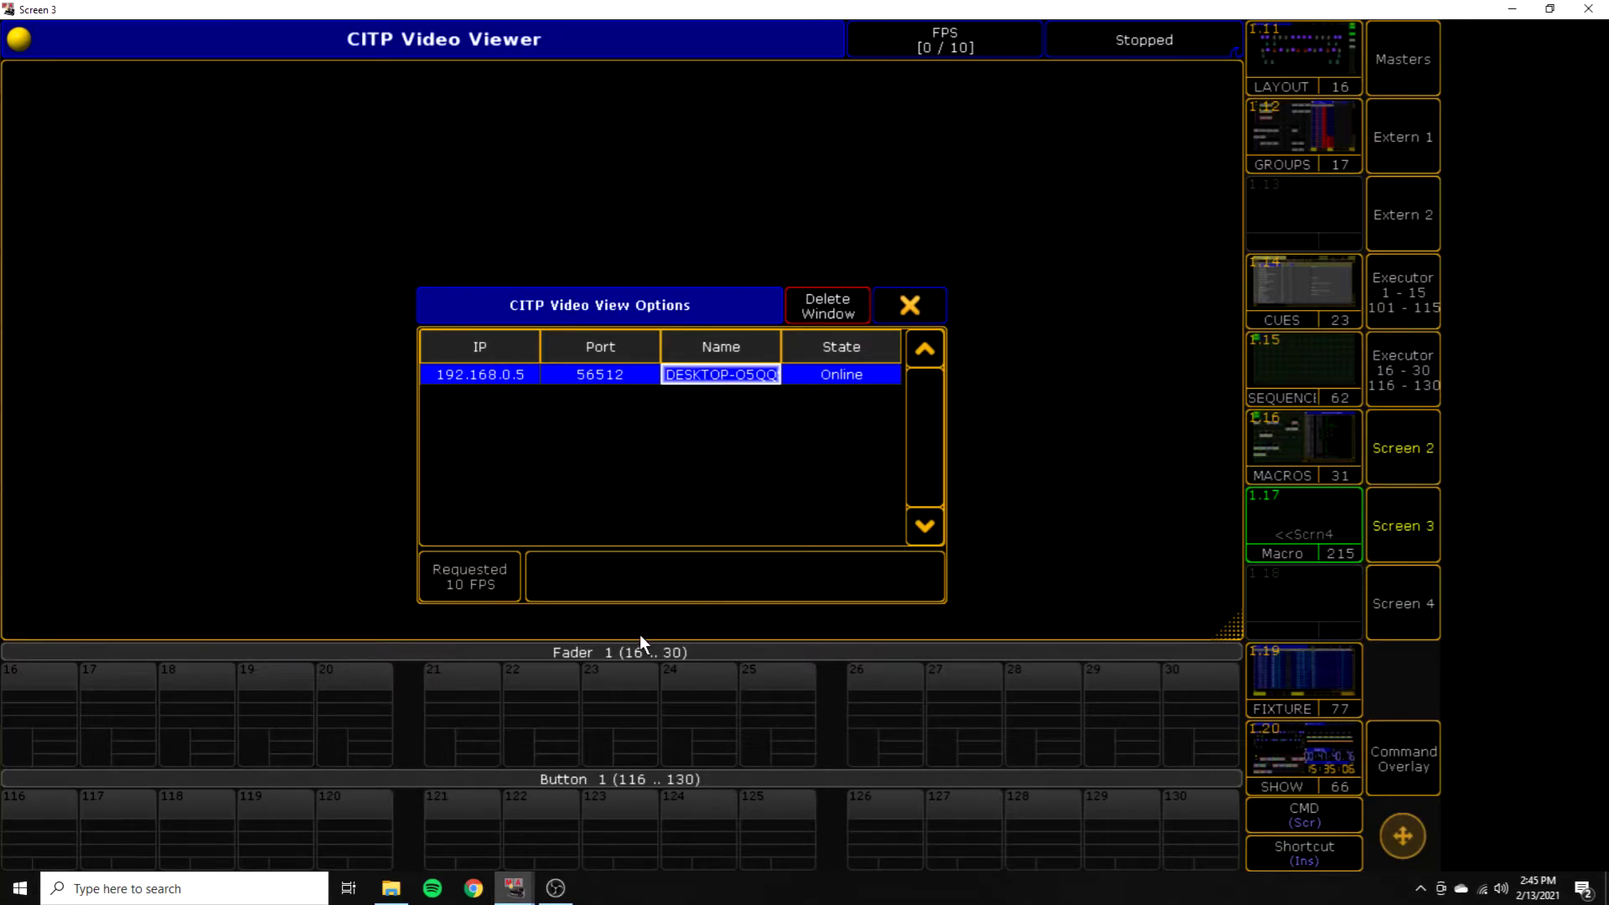
pyautogui.click(790, 582)
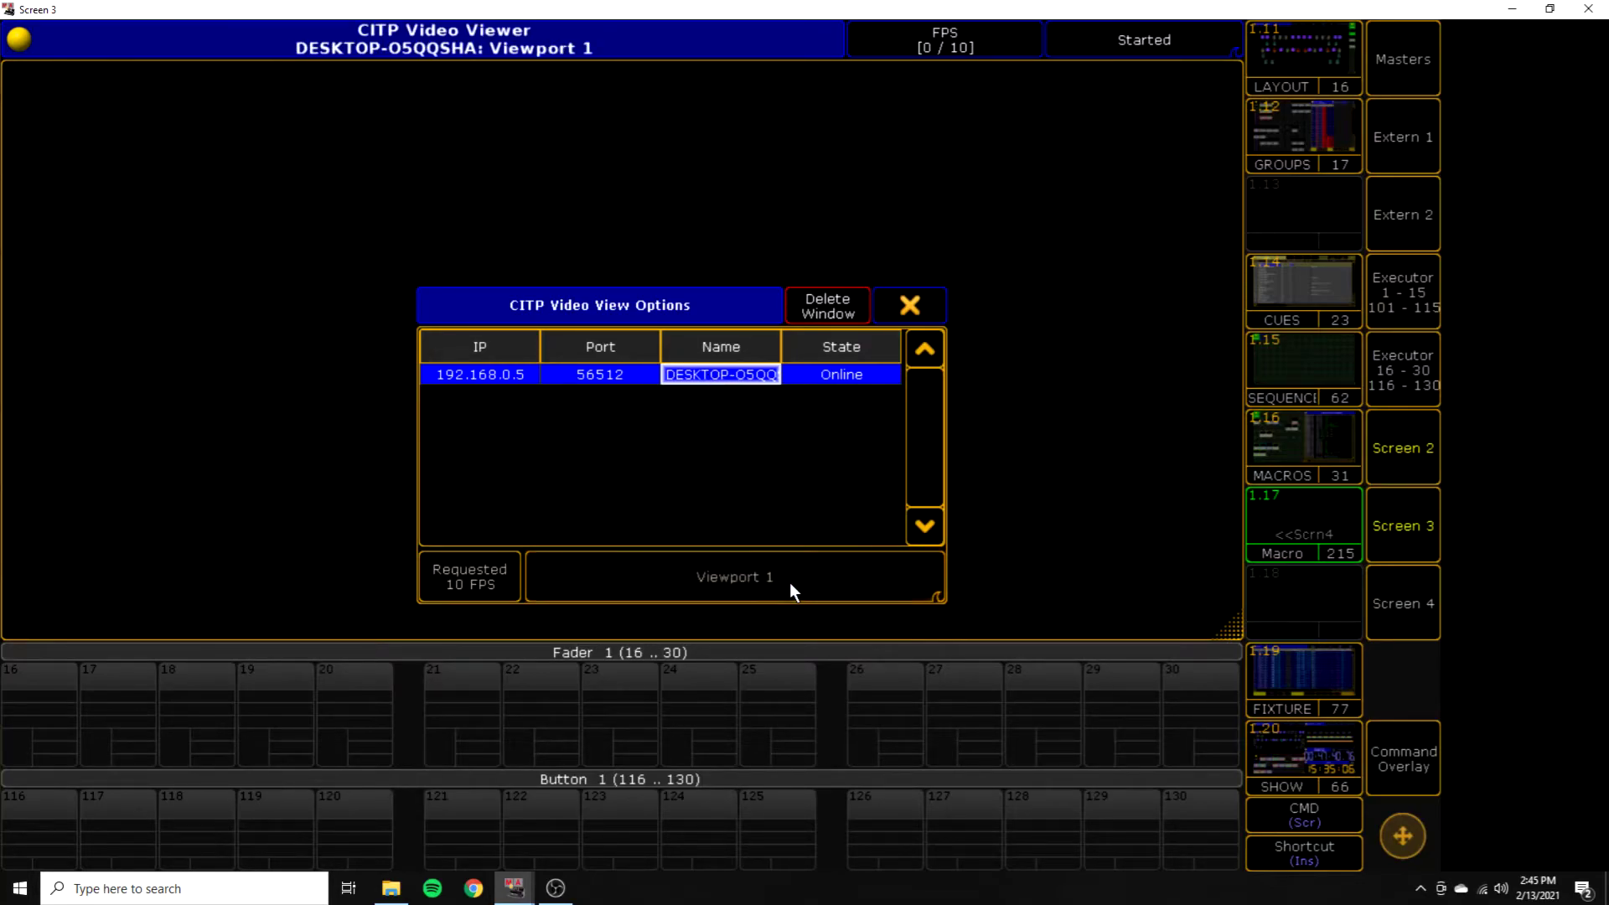
pyautogui.click(858, 586)
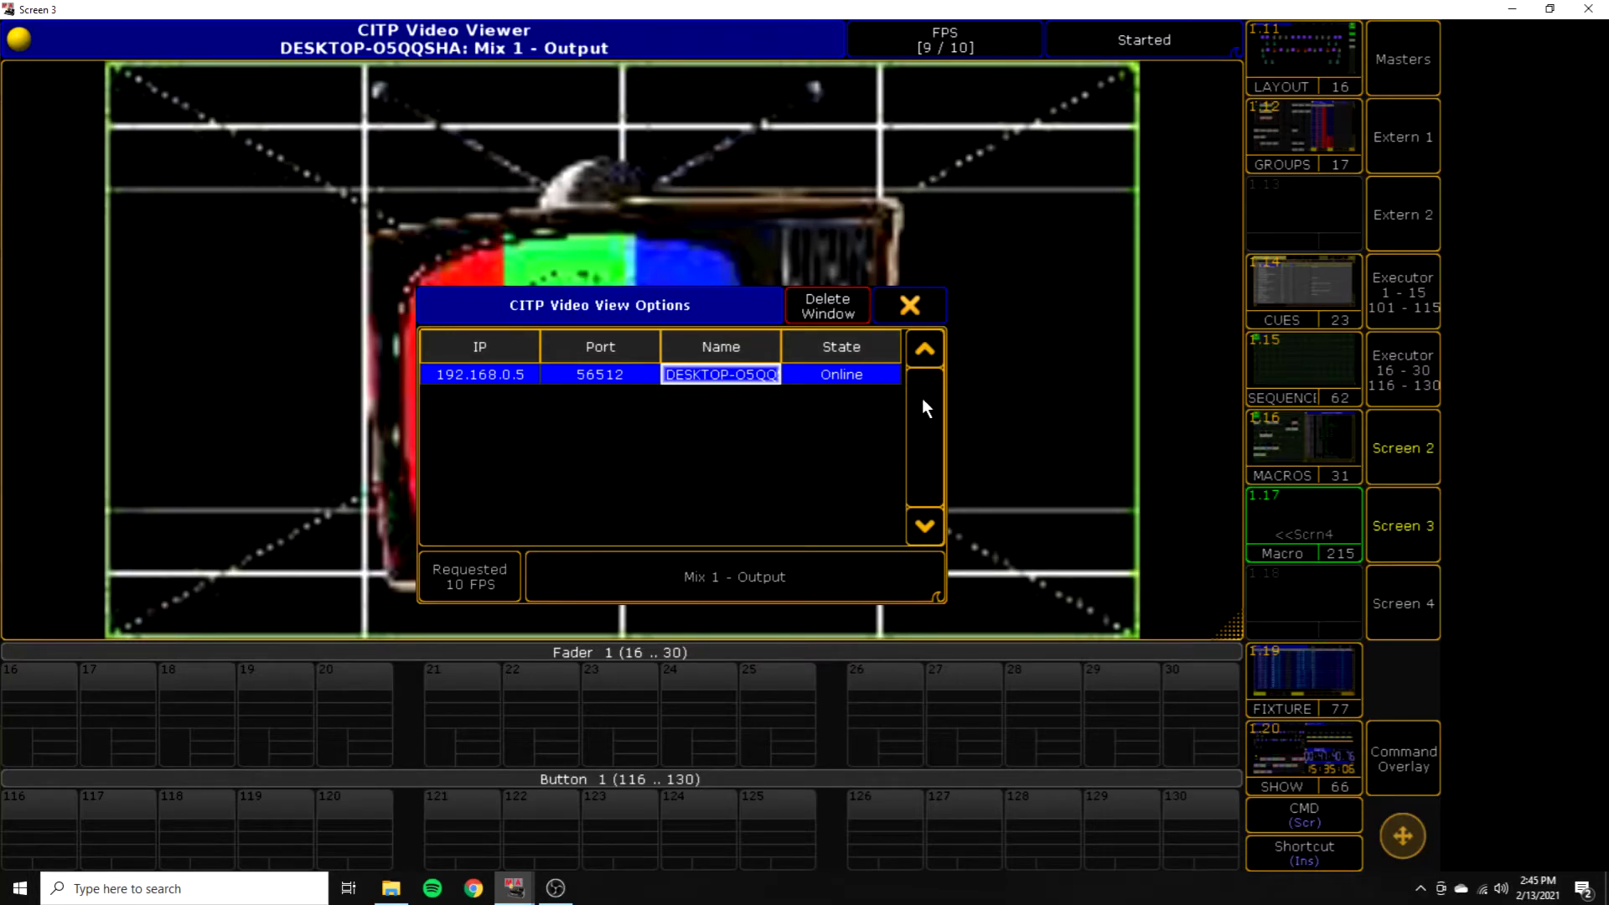
# - Close the CITP Video View Options dialog to show the Mix 1 test pattern
pyautogui.click(908, 308)
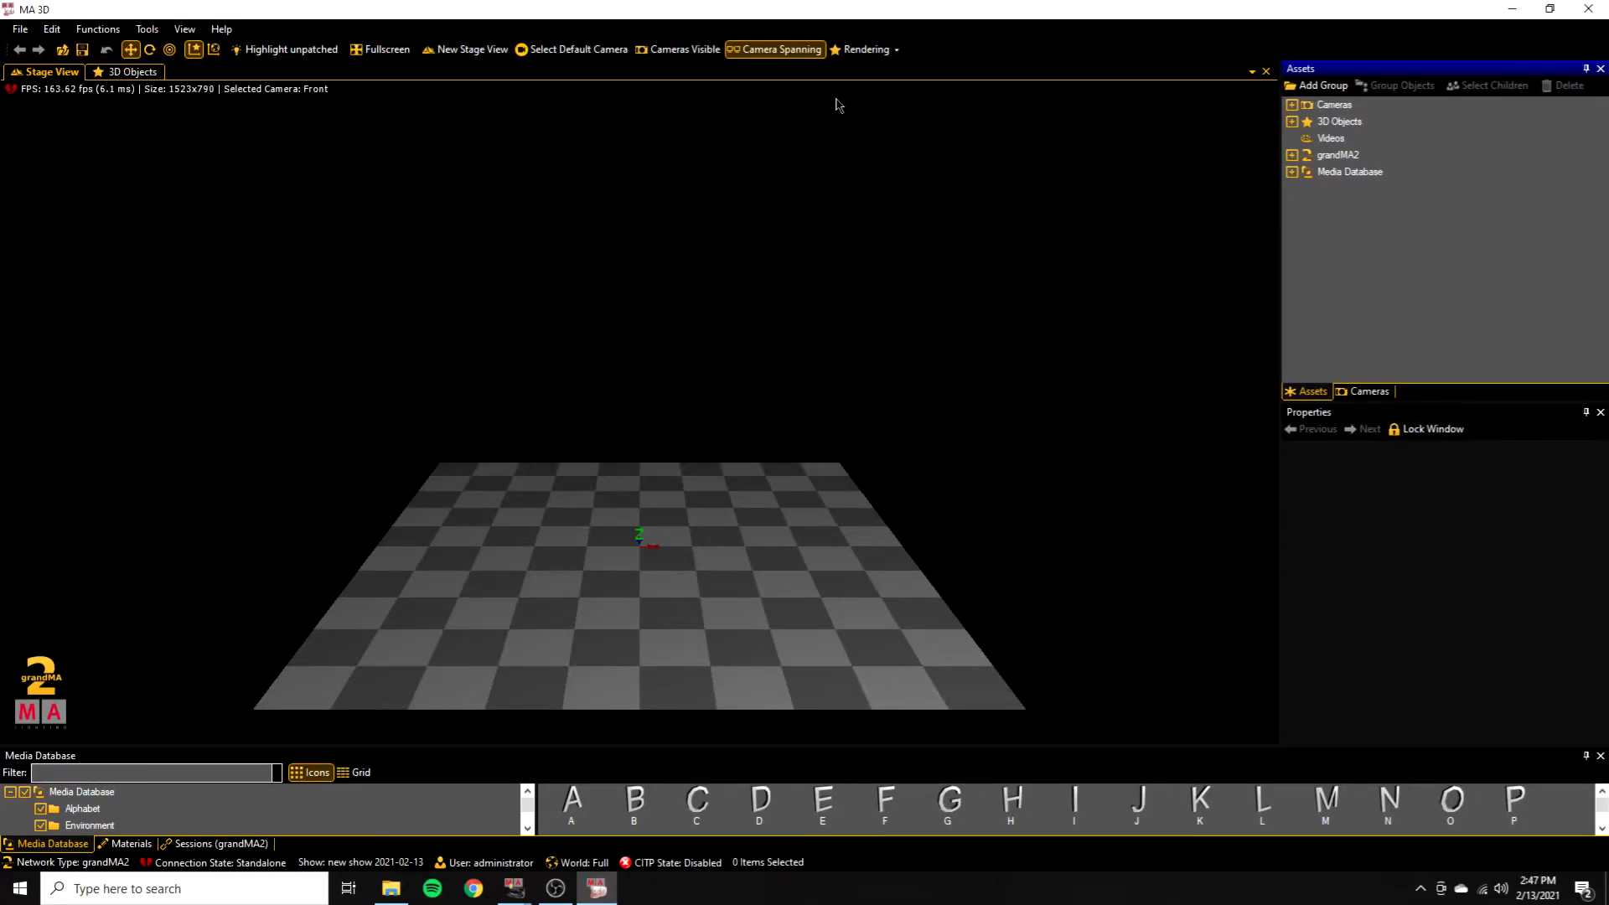
# - Turn off Camera Spanning in MA 3D and return to the grandMA2 onPC main window
pyautogui.click(796, 51)
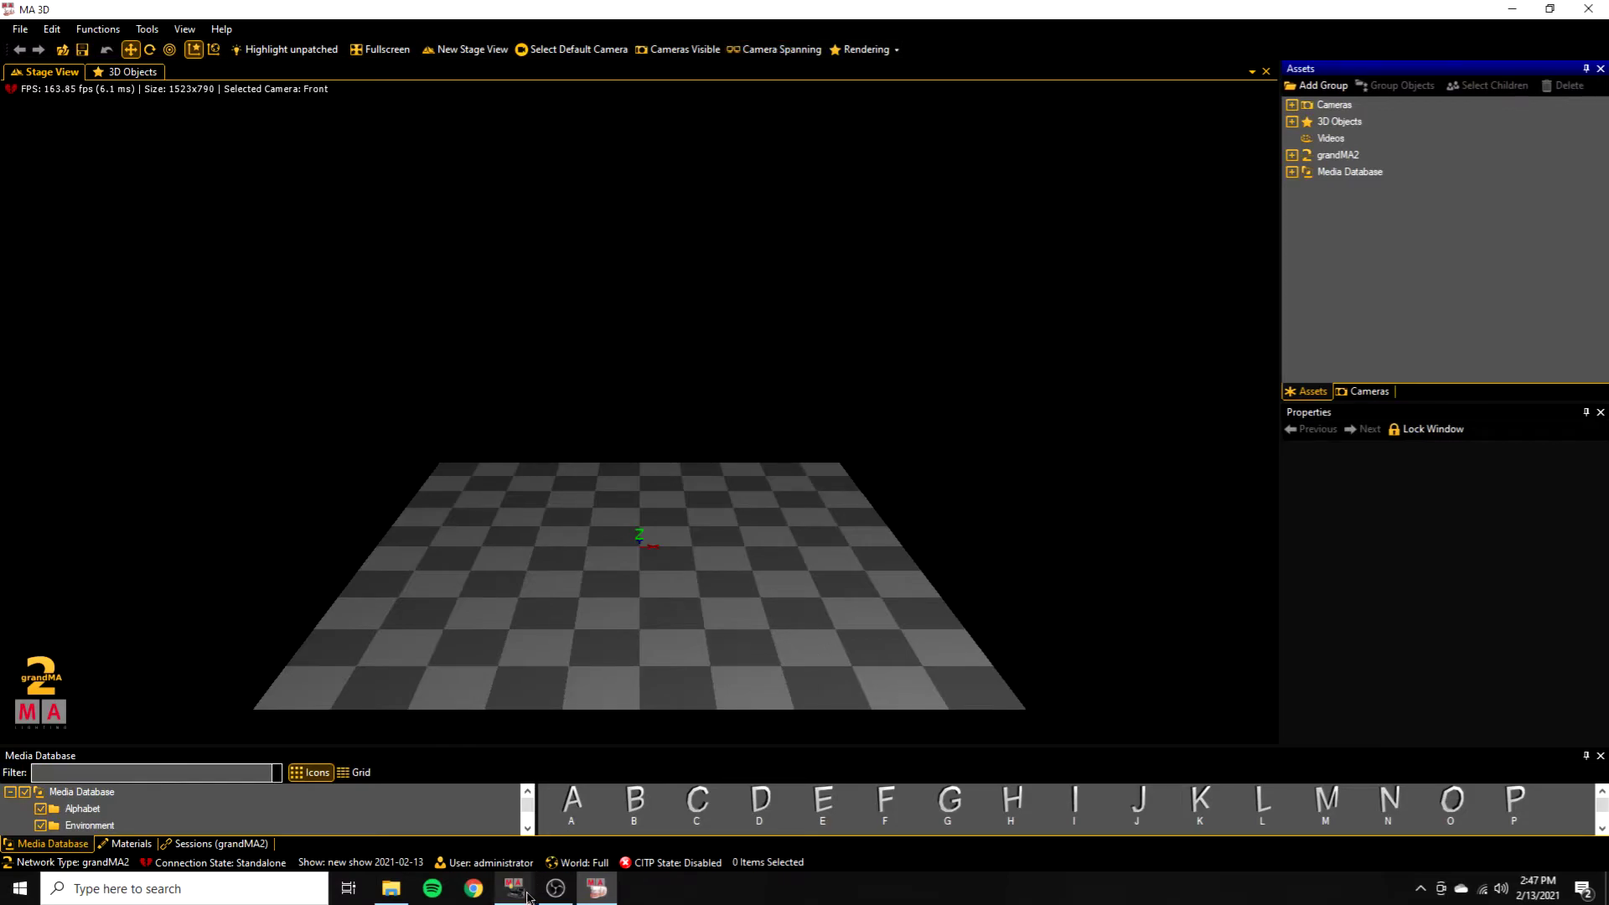
pyautogui.moveTo(529, 887)
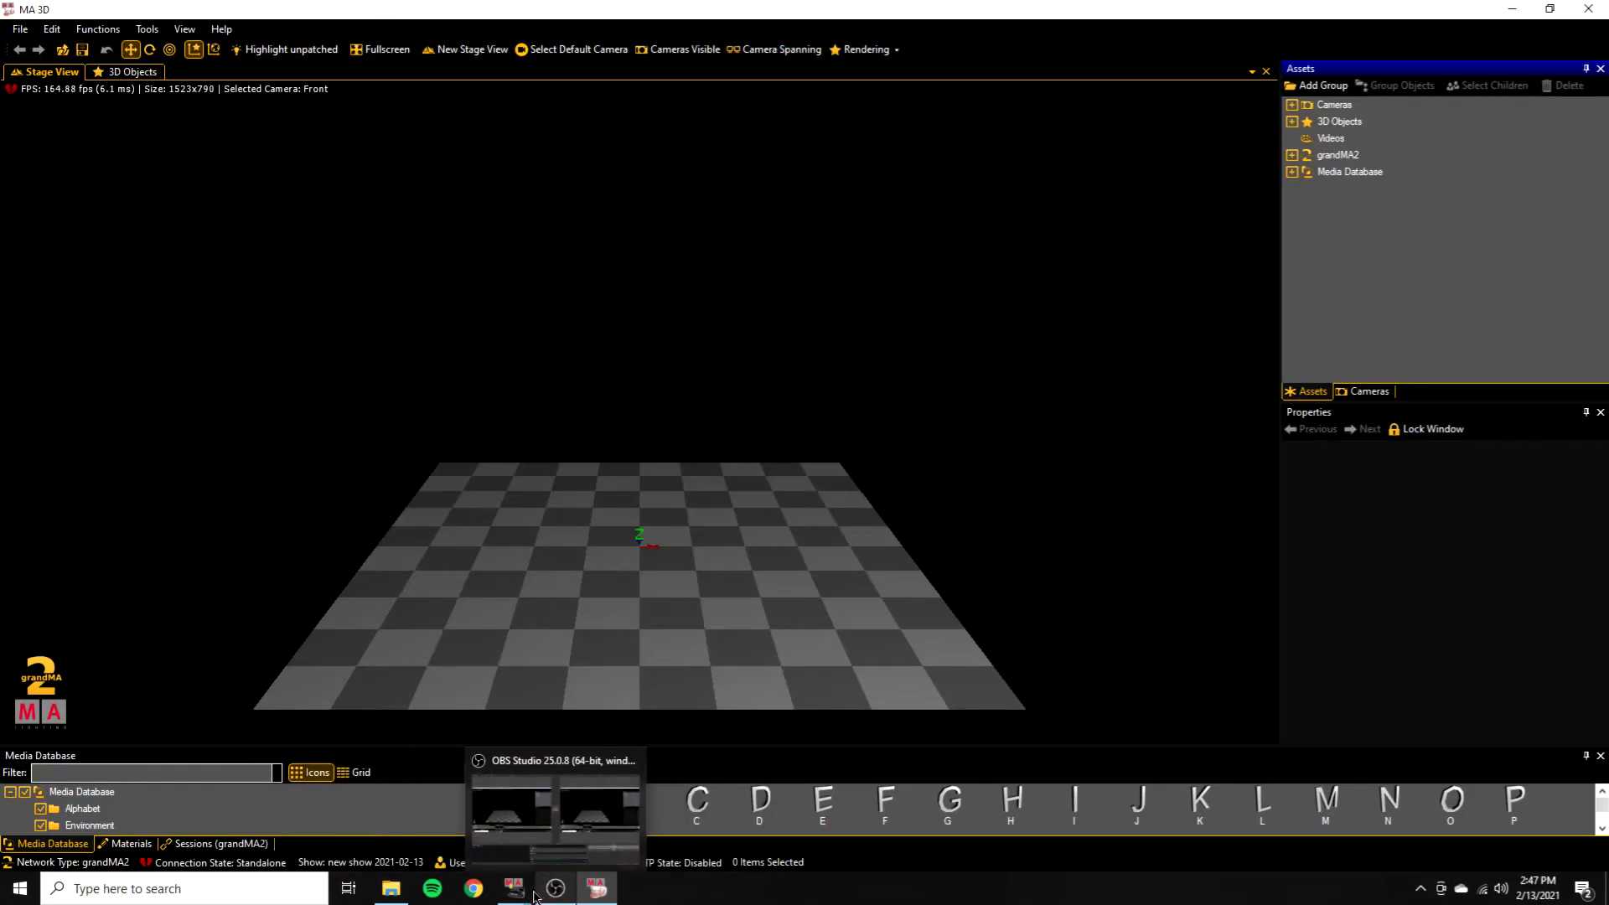
pyautogui.click(514, 889)
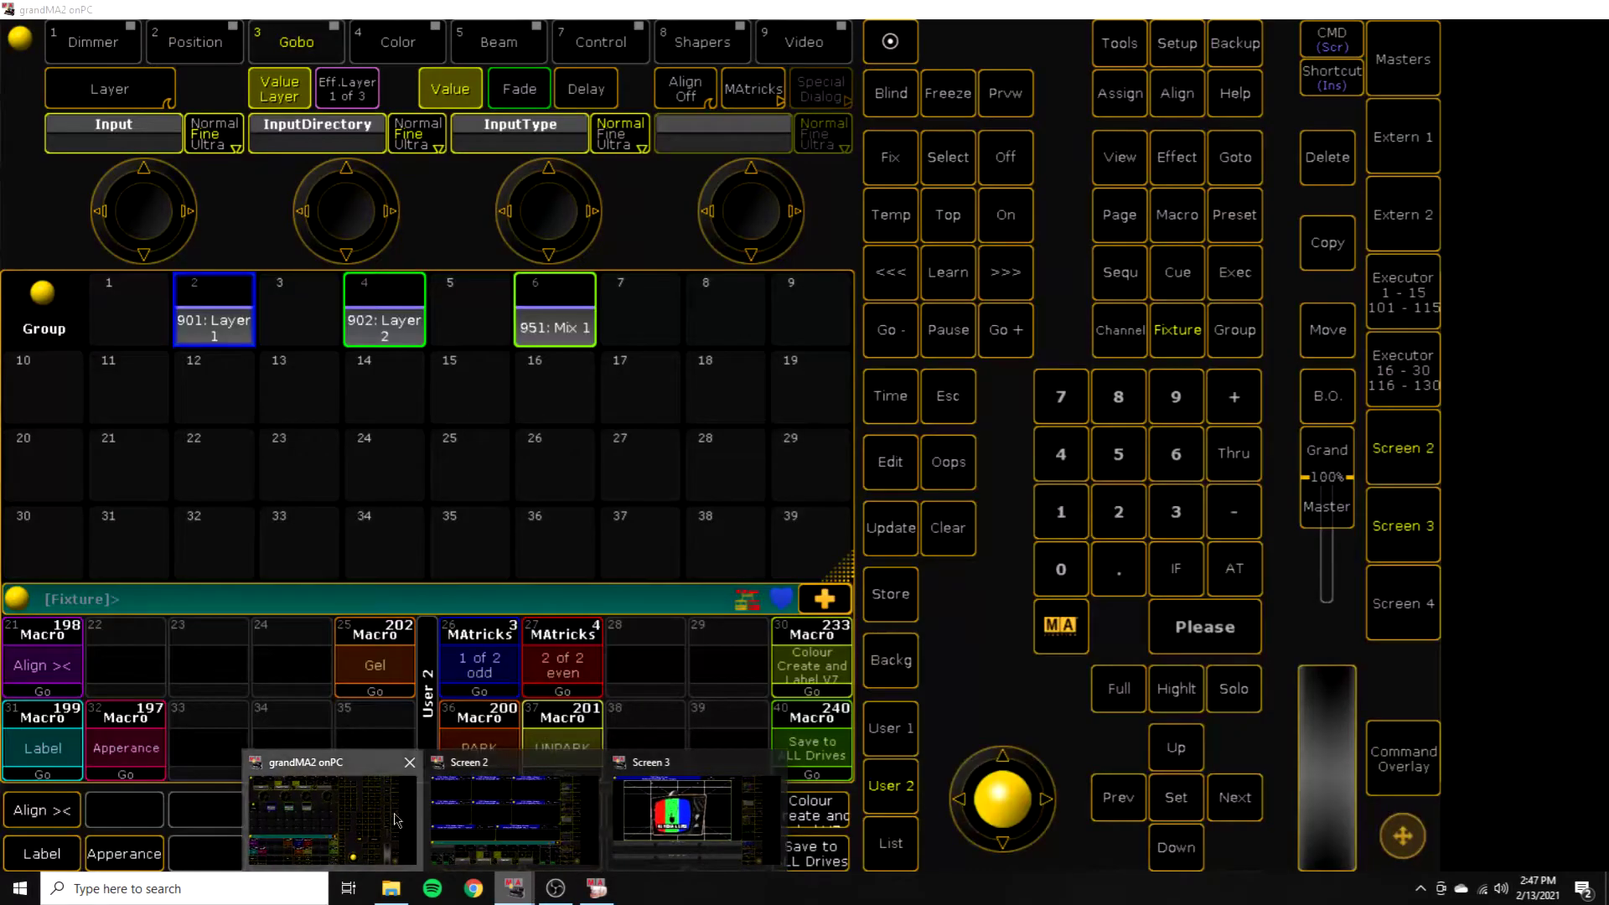
pyautogui.click(335, 817)
# - Set the MA 3D station at 192.168.0.105 as a session member in MA Network Configuration, then bring MA 3D forward
pyautogui.click(1177, 56)
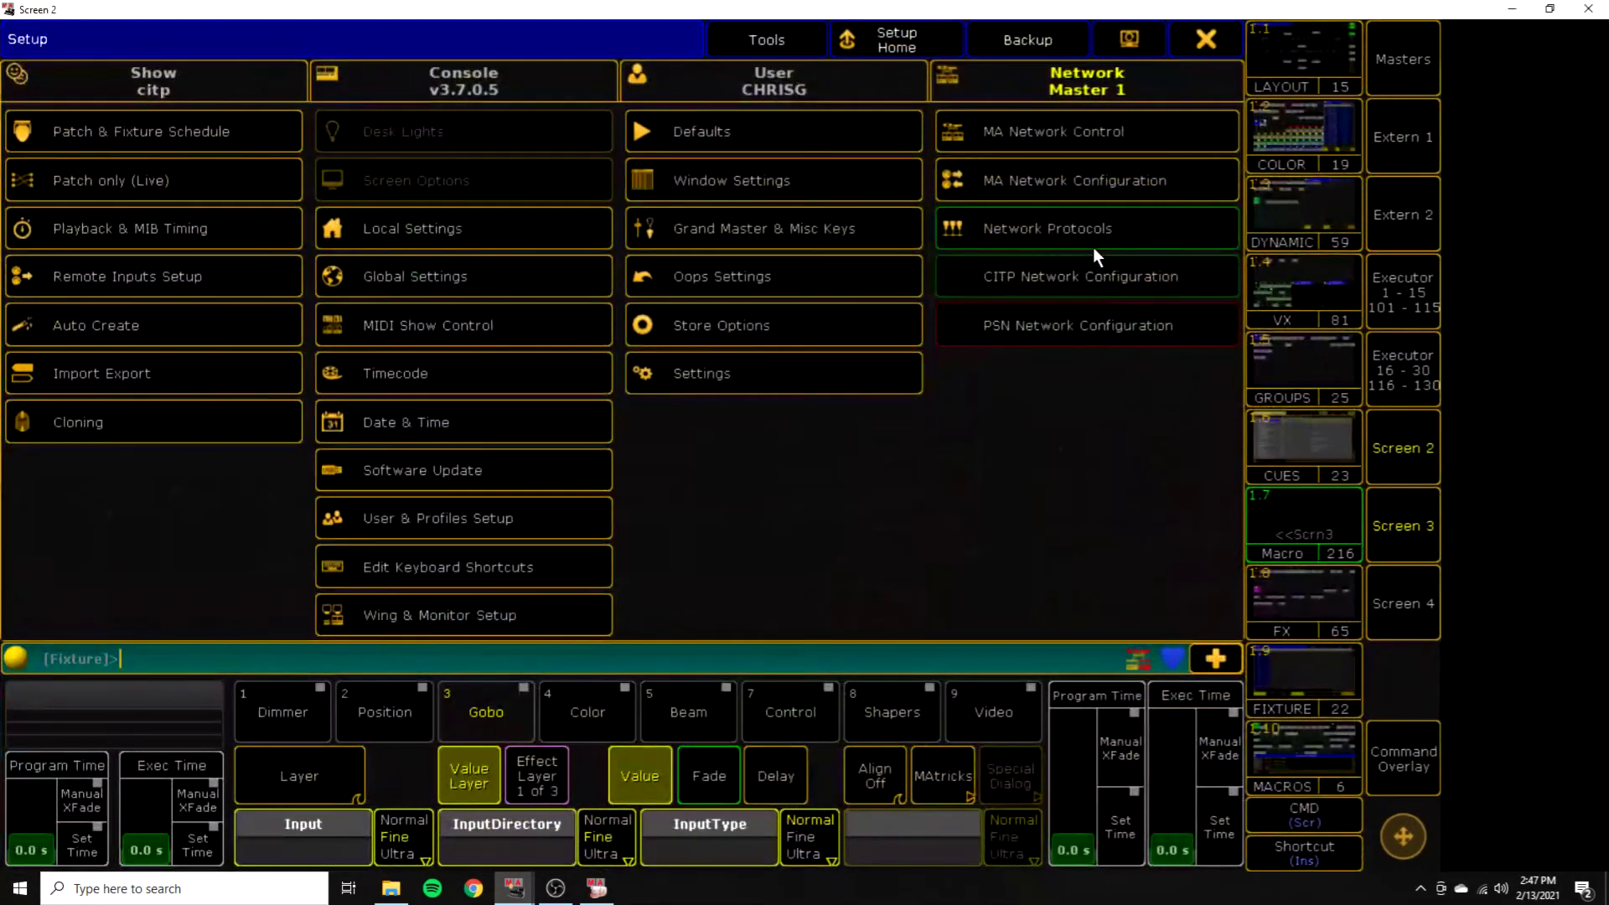
pyautogui.click(1096, 185)
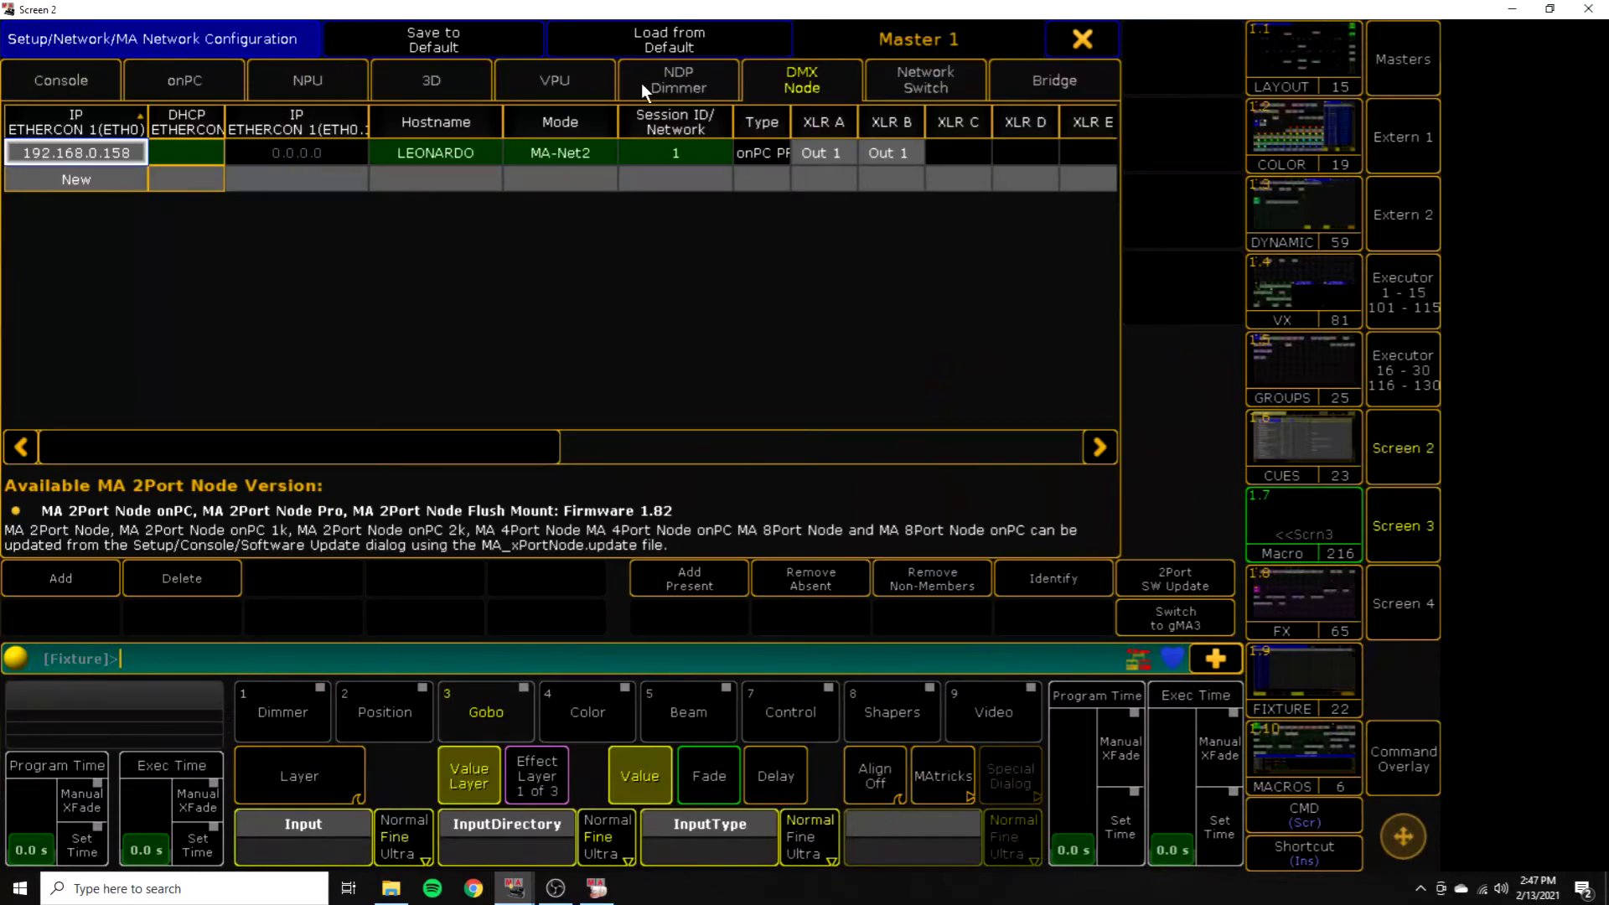
pyautogui.click(434, 79)
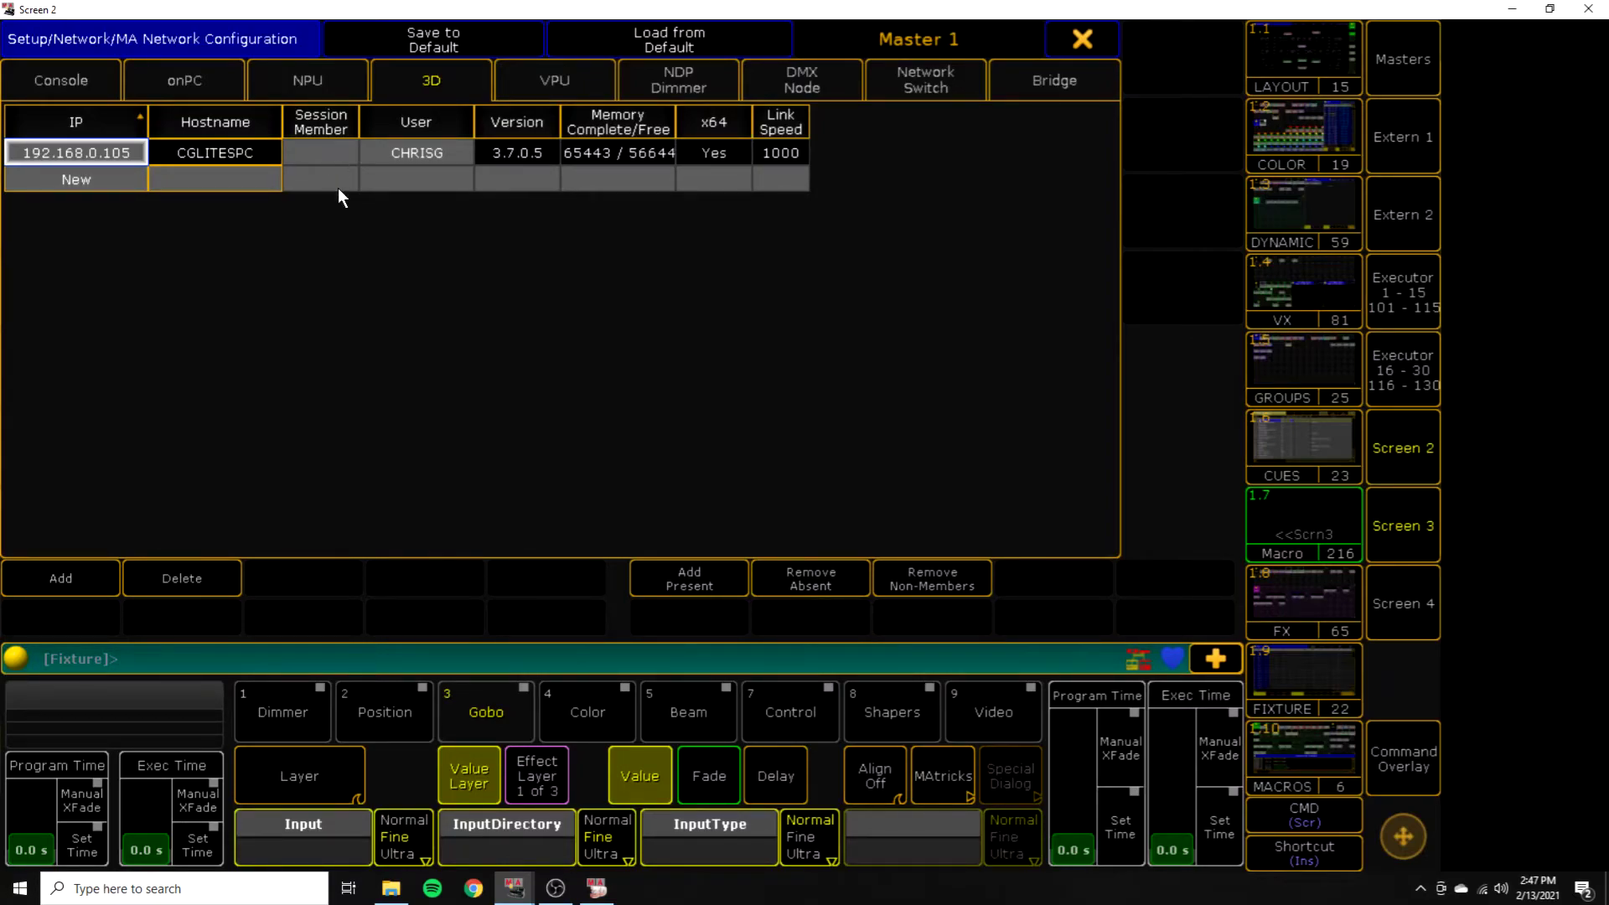
pyautogui.doubleClick(334, 154)
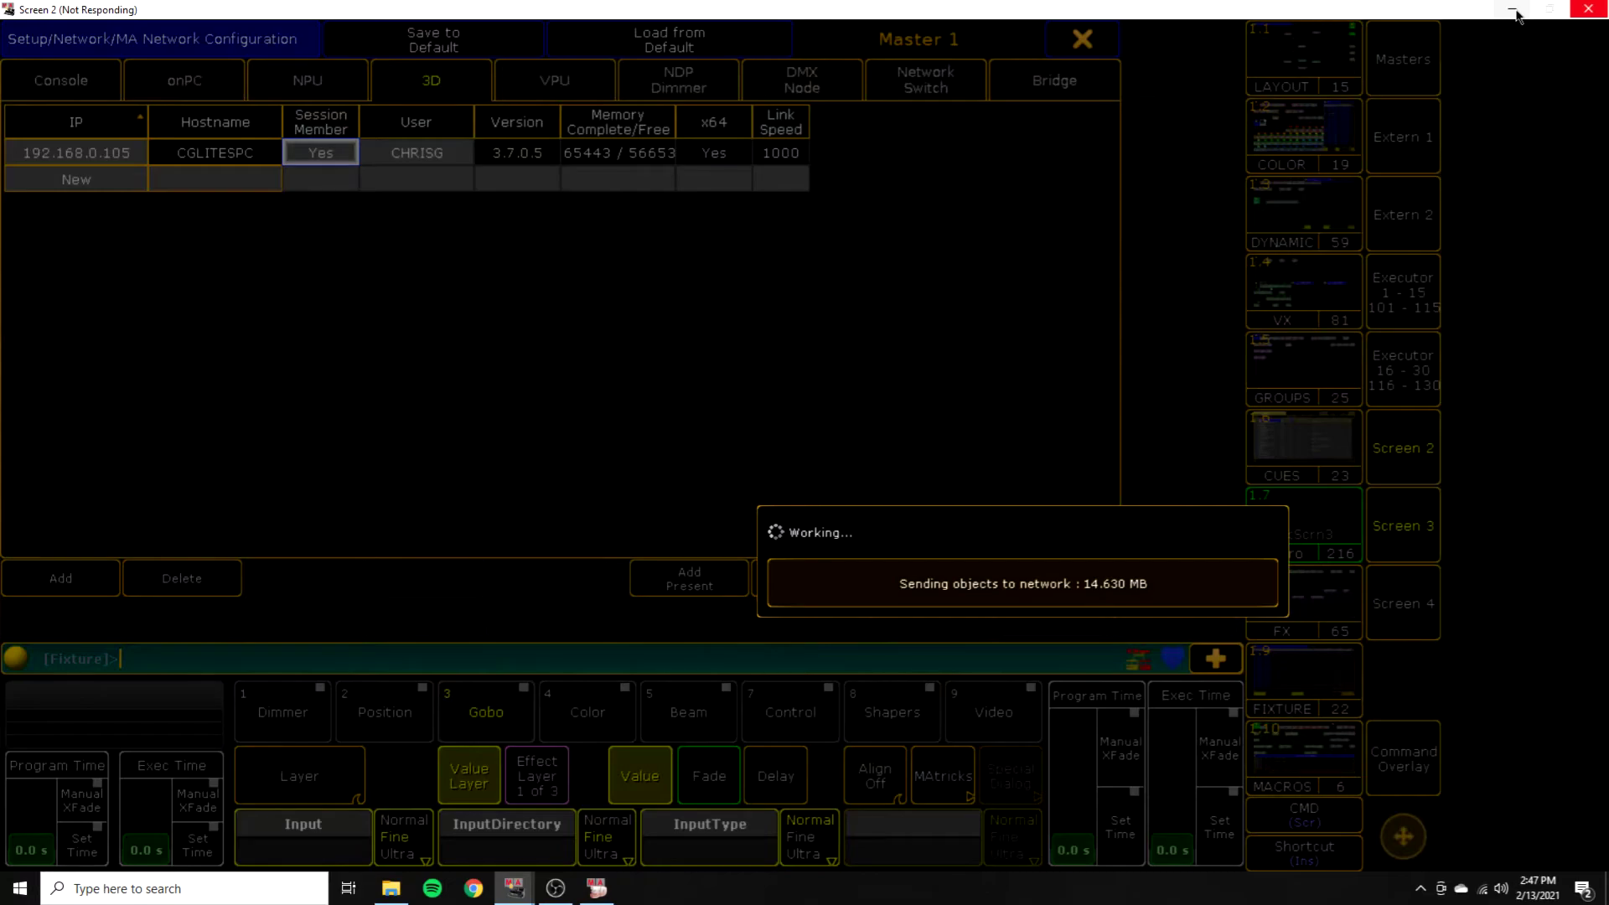
pyautogui.click(1515, 14)
pyautogui.click(1515, 14)
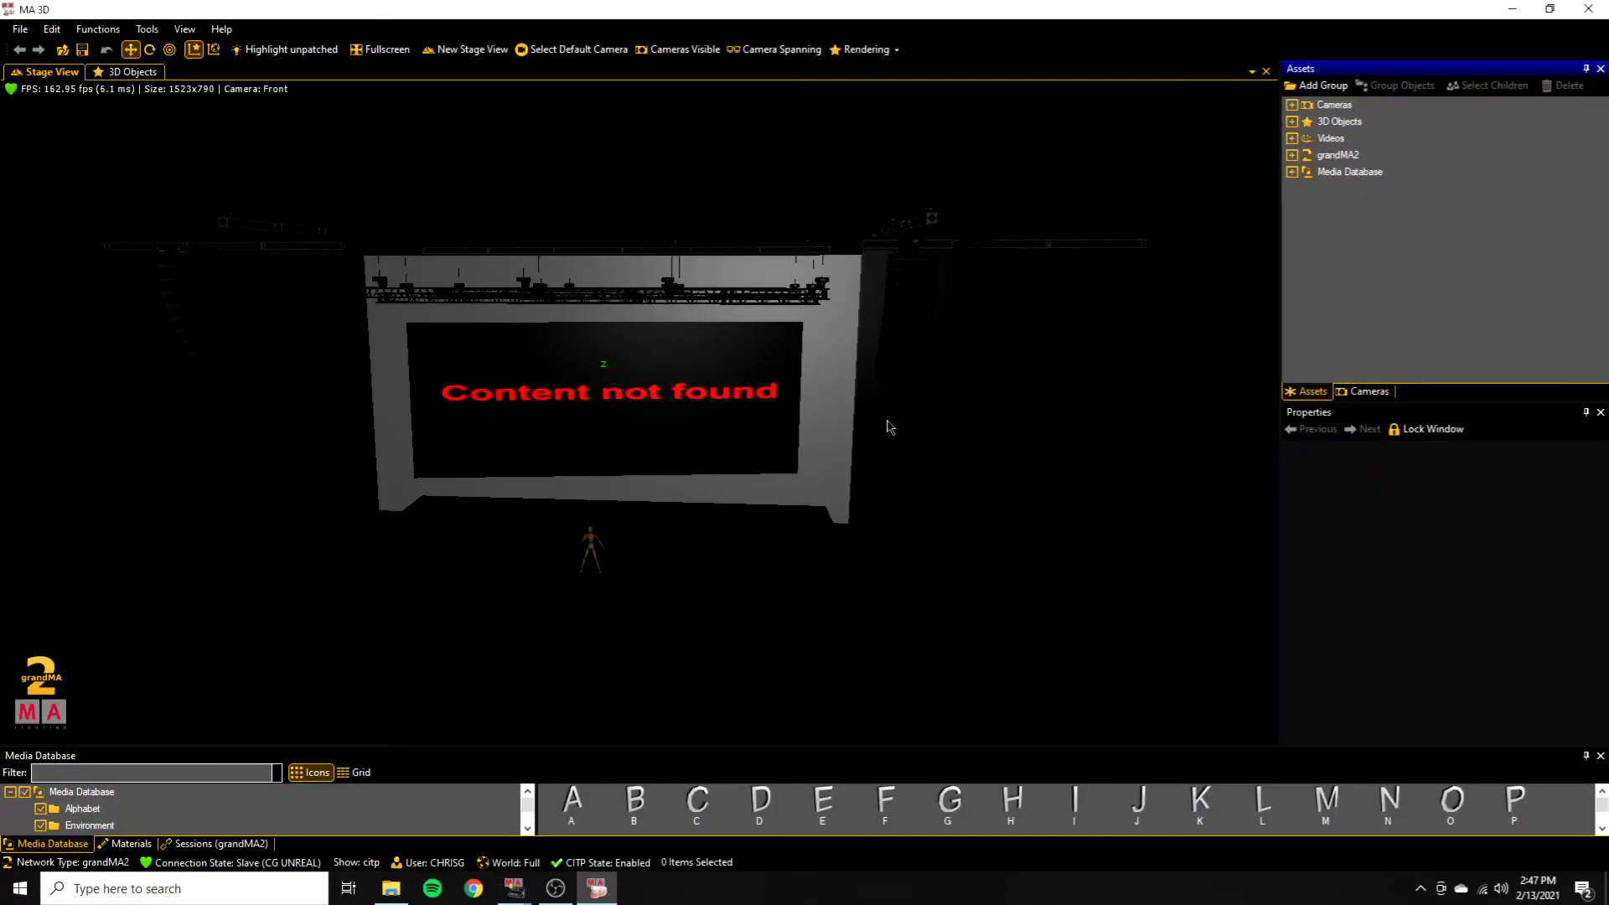
# - Delete the existing LED screen plane from the MA 3D stage
pyautogui.moveTo(573, 485)
pyautogui.mouseDown()
pyautogui.moveTo(682, 502)
pyautogui.moveTo(707, 478)
pyautogui.moveTo(780, 465)
pyautogui.mouseUp()
pyautogui.click(653, 406)
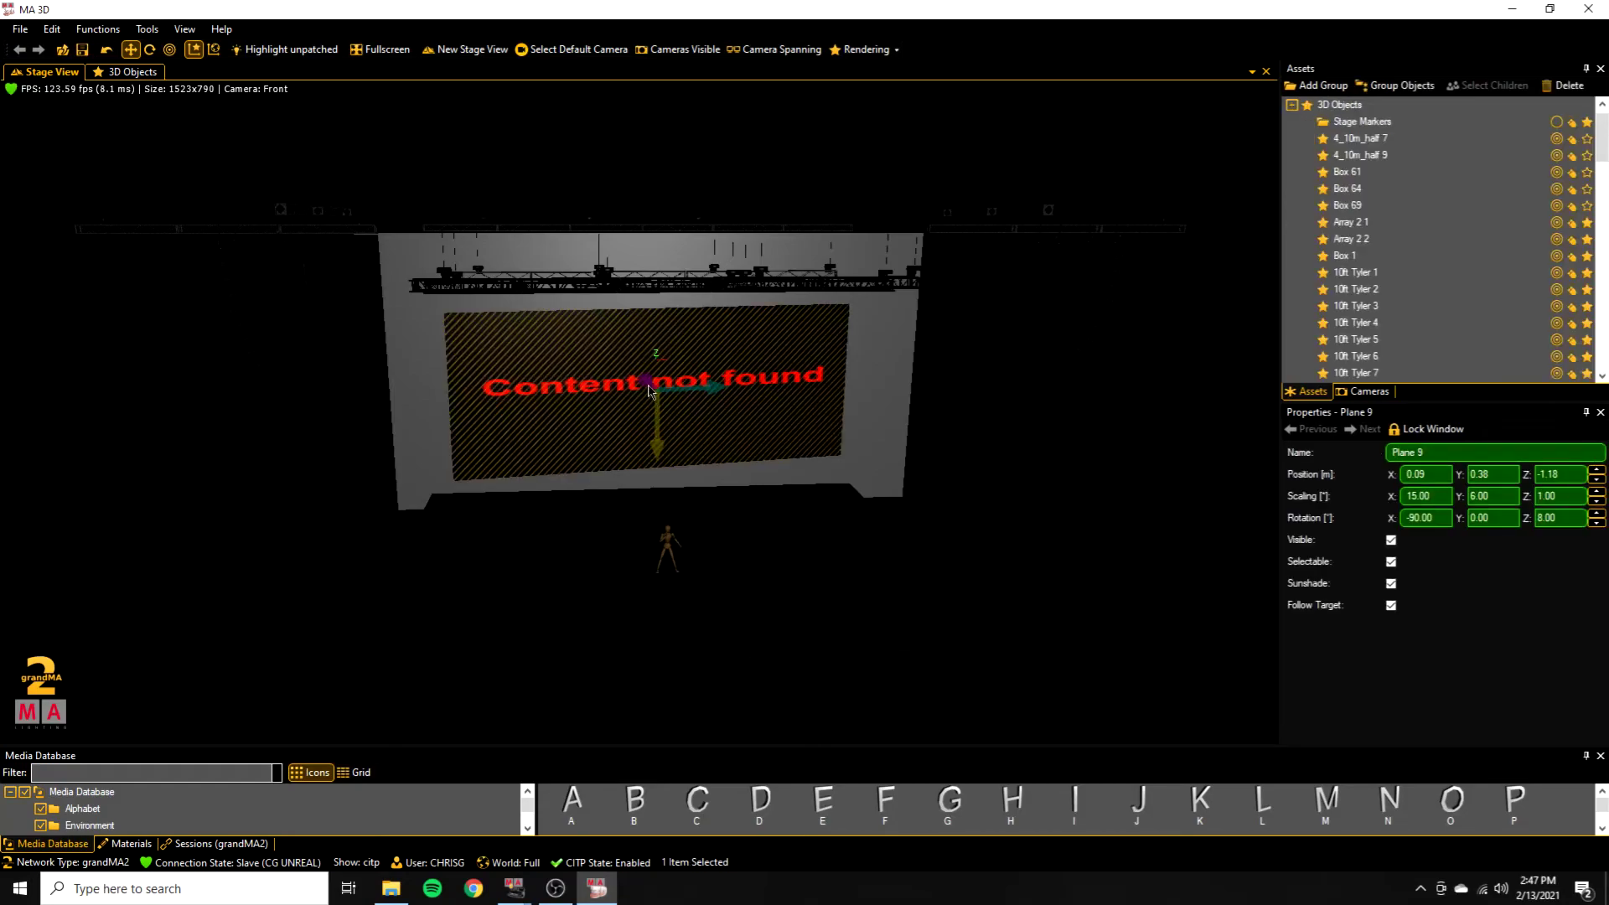
pyautogui.press('Delete')
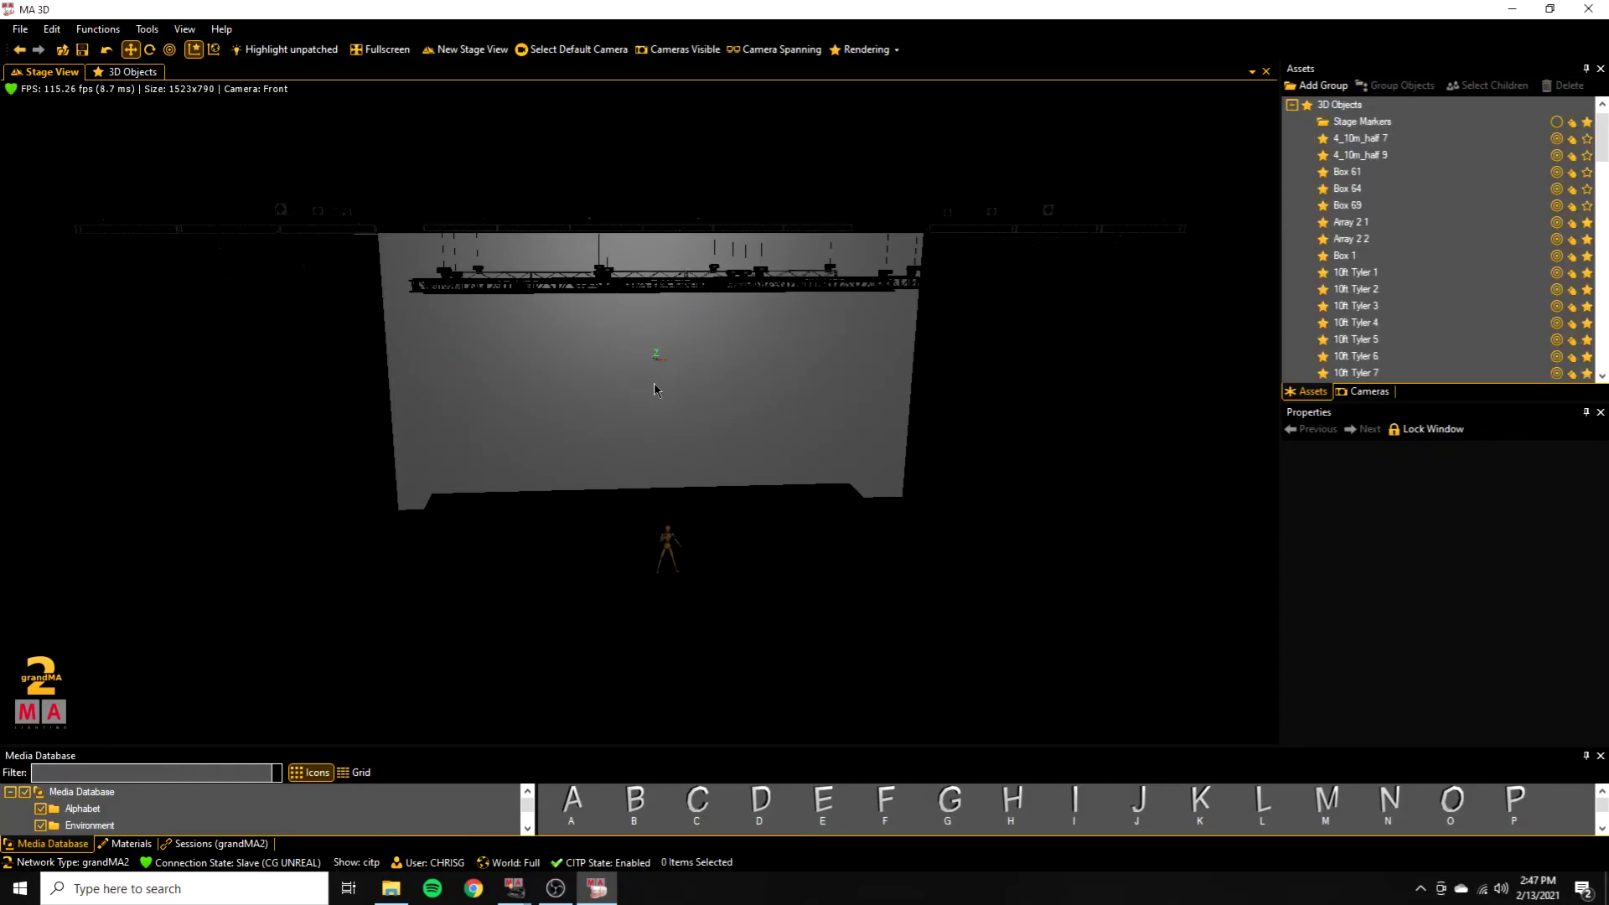
pyautogui.click(1292, 105)
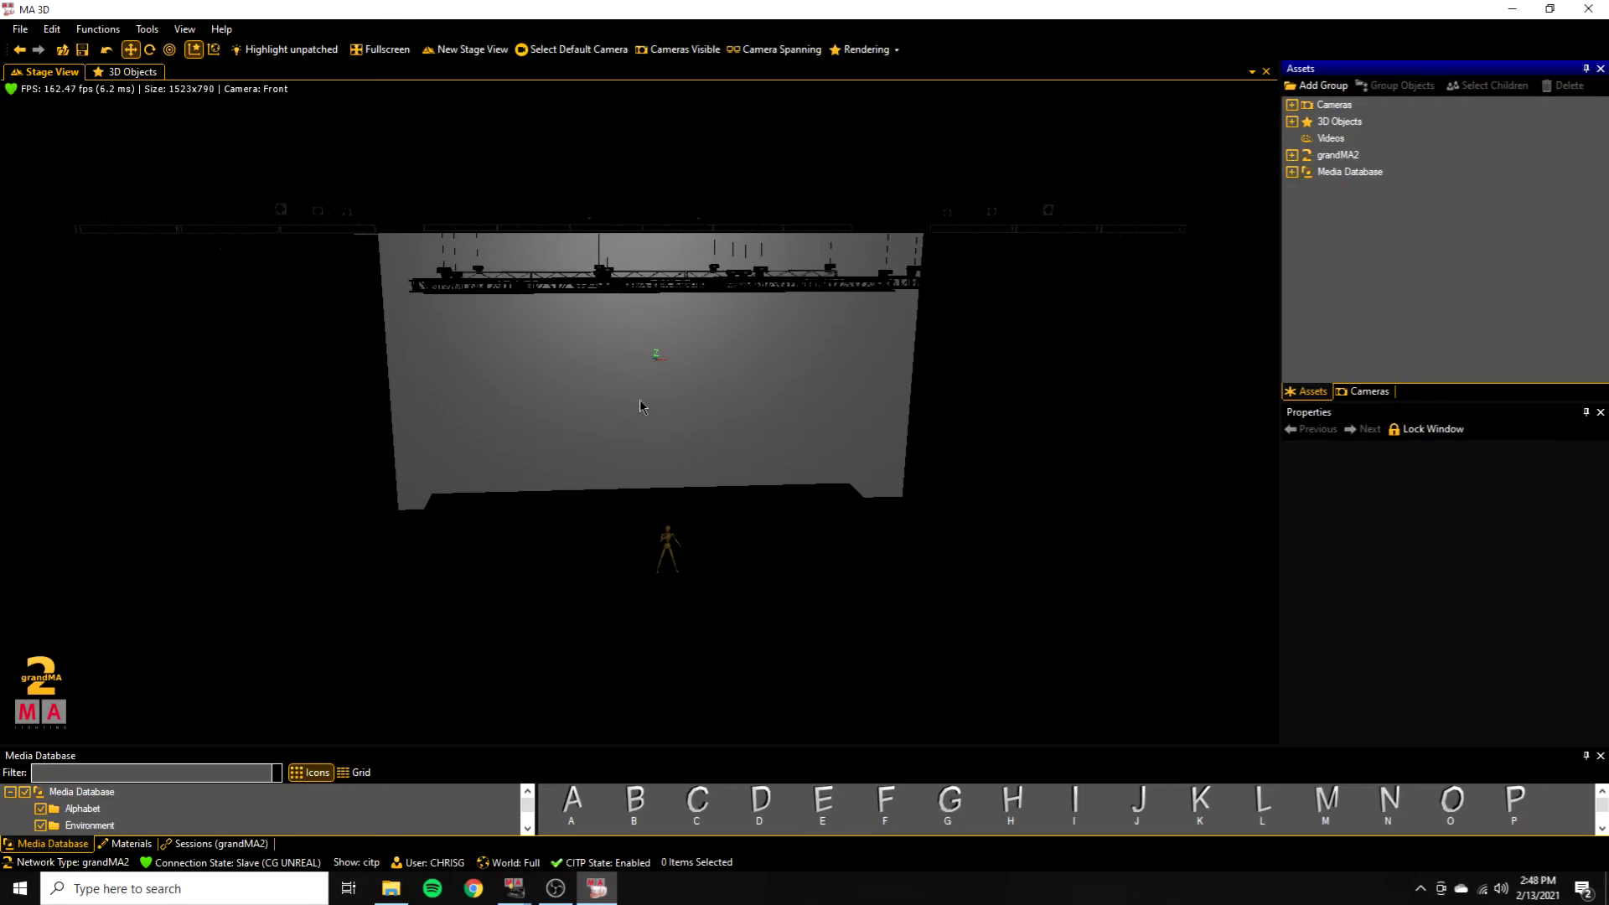
# - Select the back-wall plane, Plane 11, and bring up its options
pyautogui.moveTo(806, 436); pyautogui.dragTo(786, 428)
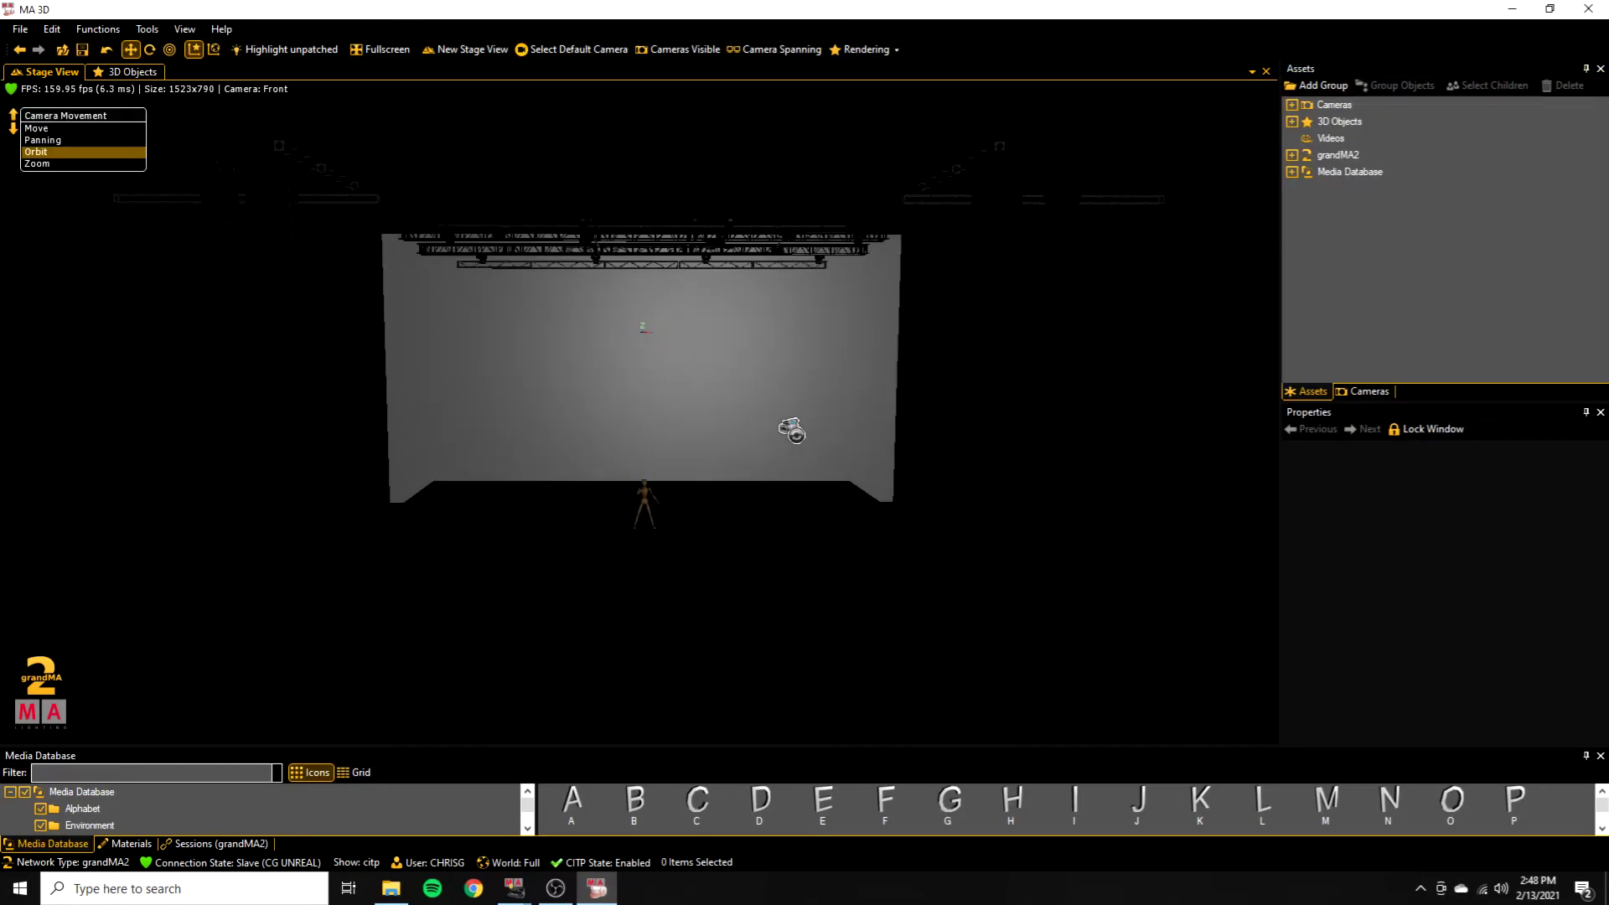
pyautogui.click(717, 388)
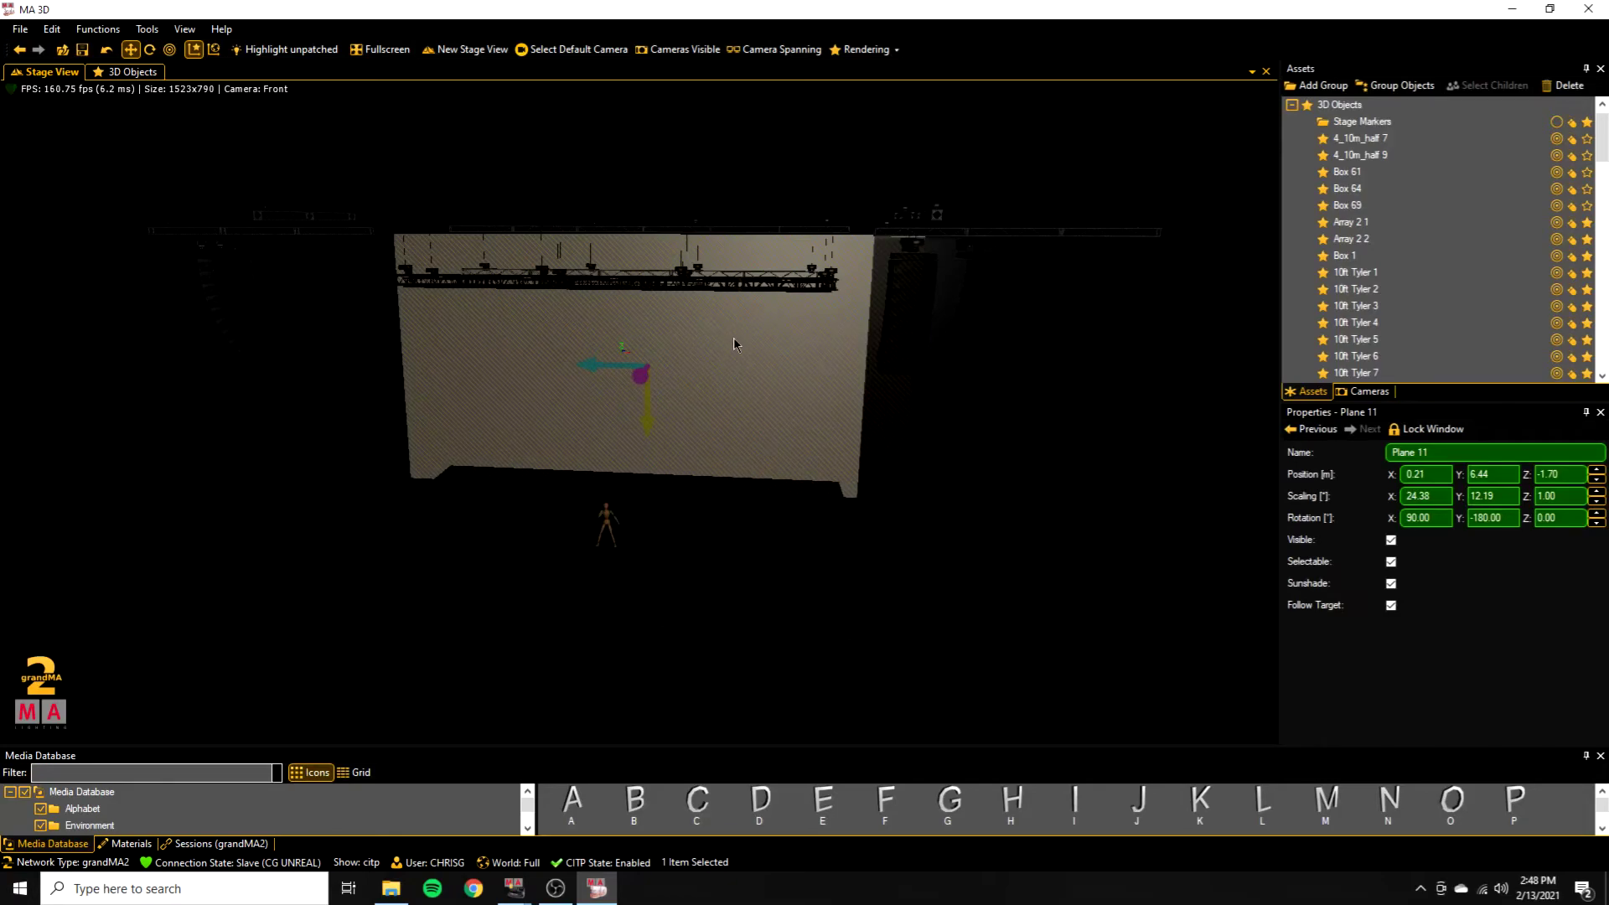
pyautogui.rightClick(705, 352)
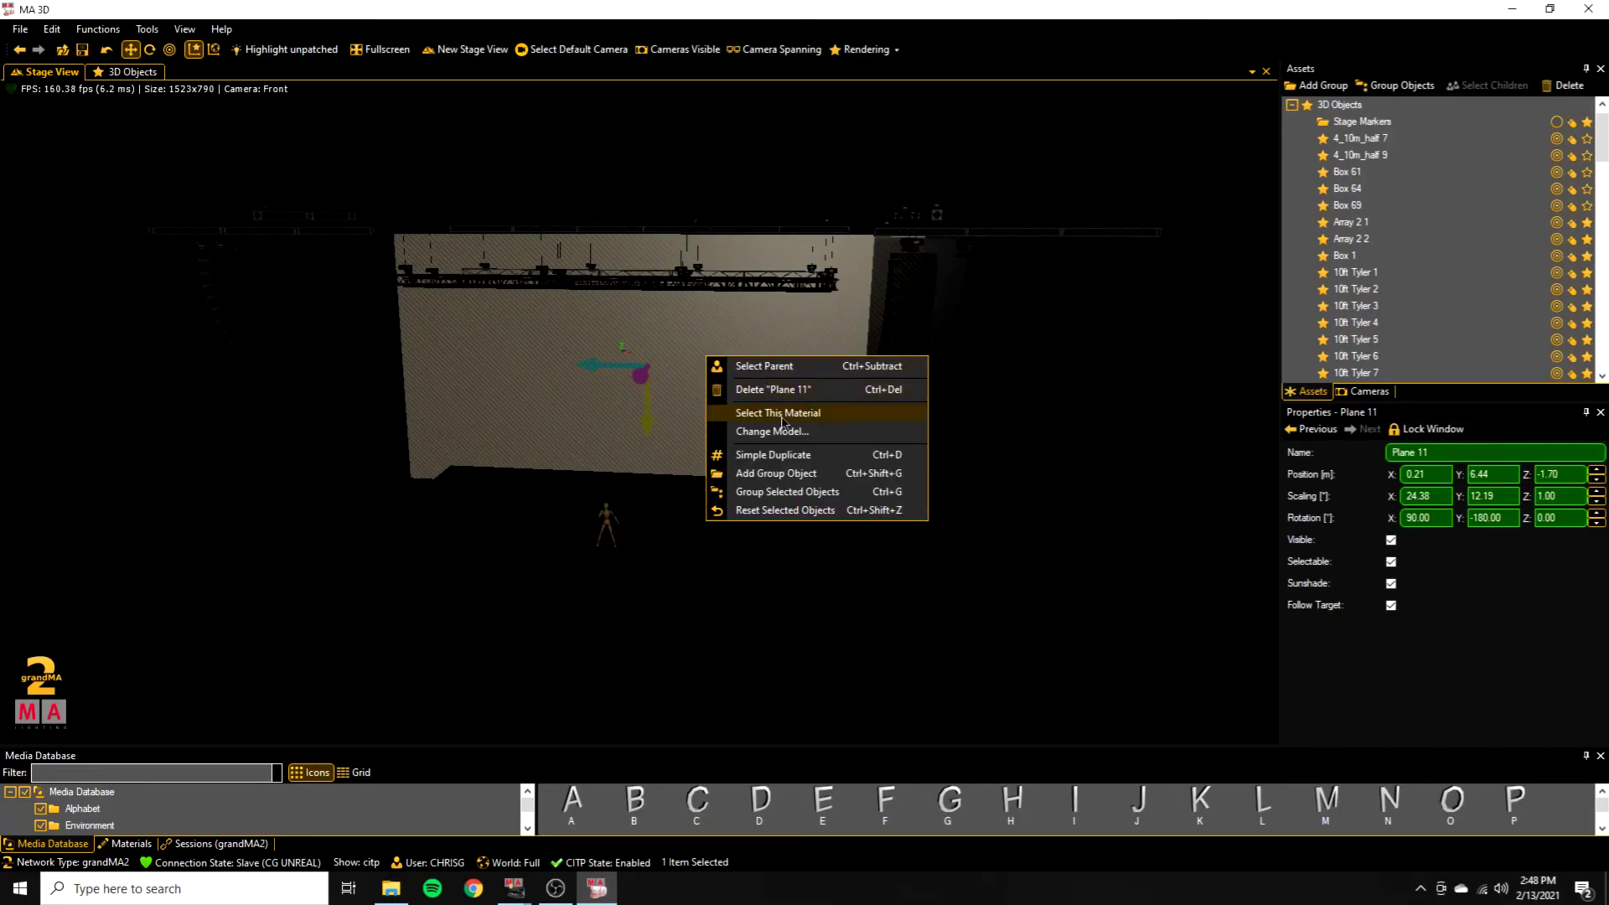
# - Simple-duplicate Plane 11 and scale the copy, Plane 12, to 12 × 6
pyautogui.click(773, 454)
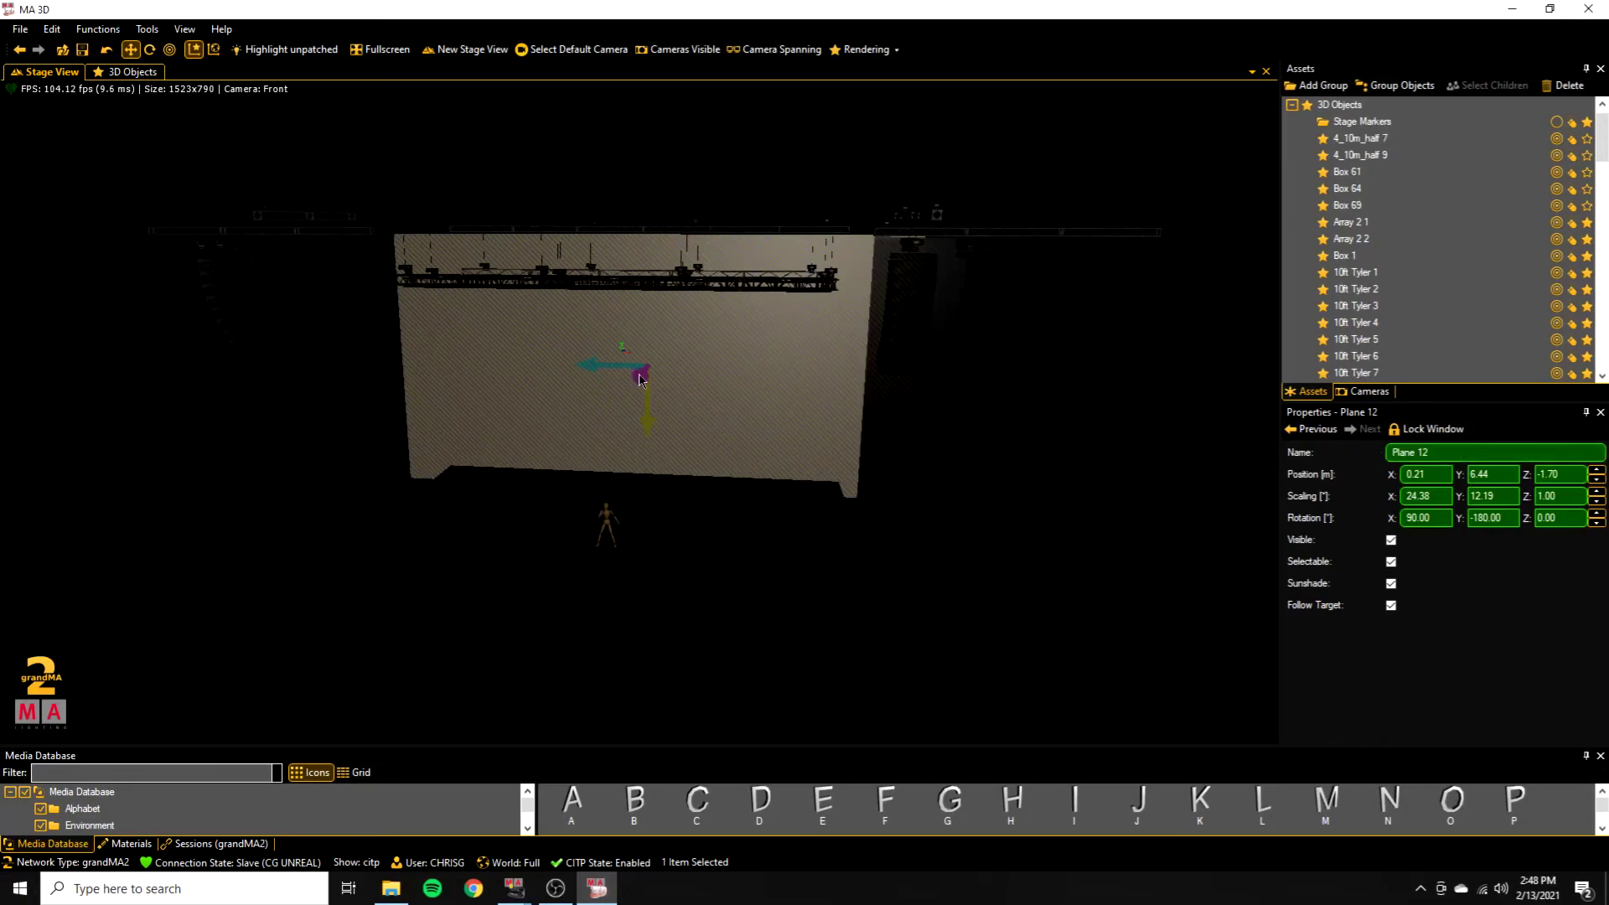
pyautogui.moveTo(640, 379); pyautogui.dragTo(600, 434)
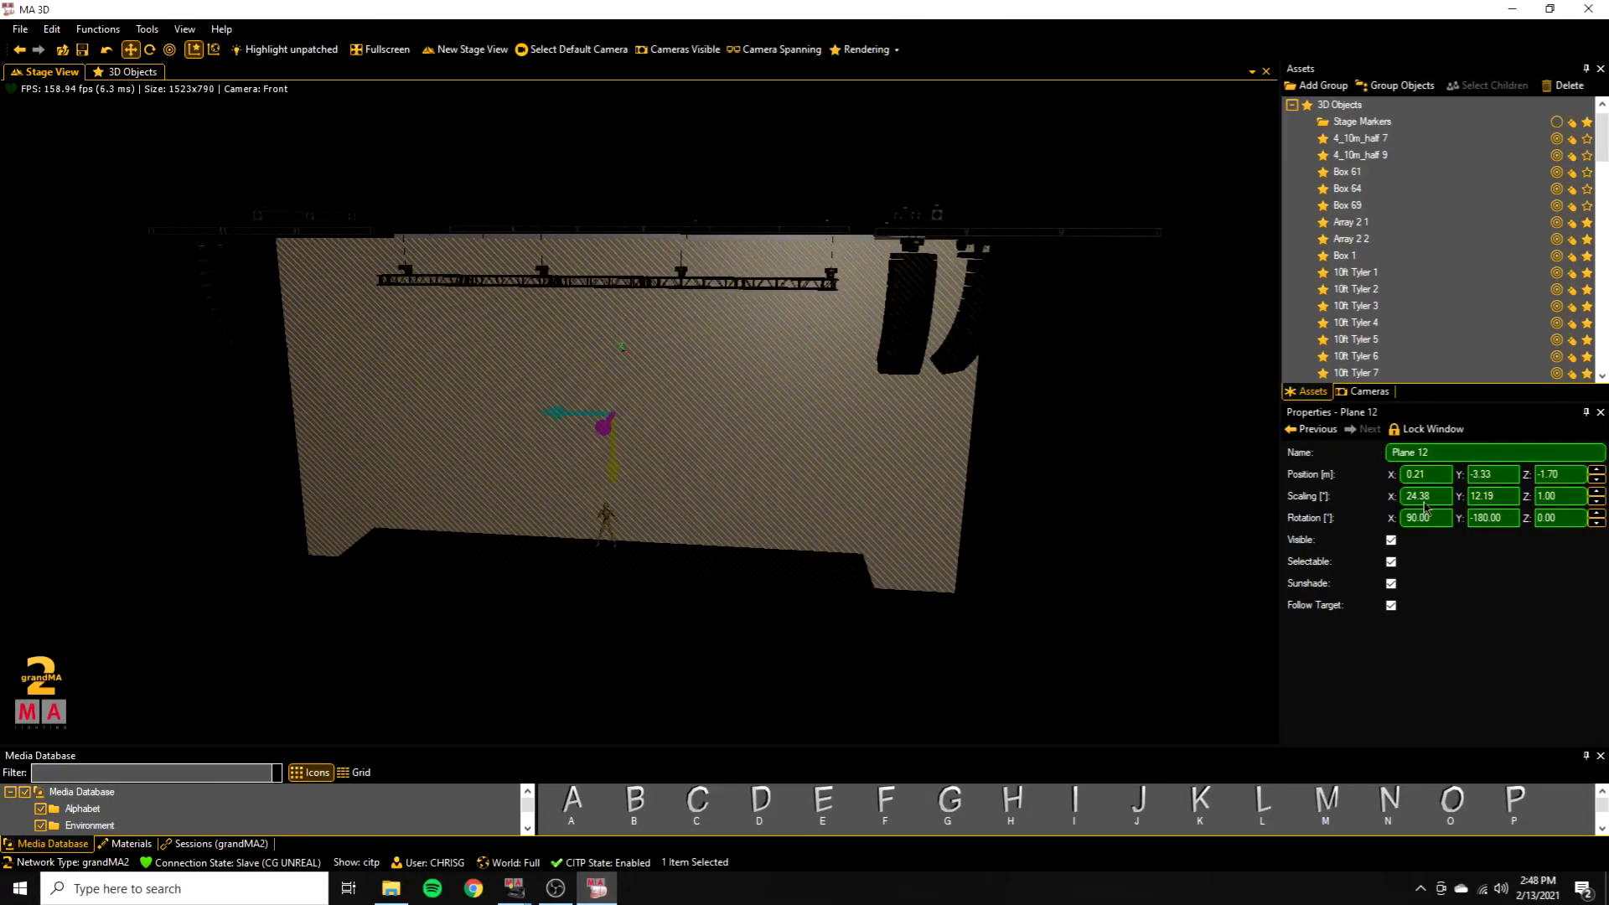
pyautogui.click(1447, 493)
pyautogui.press('BackSpace')
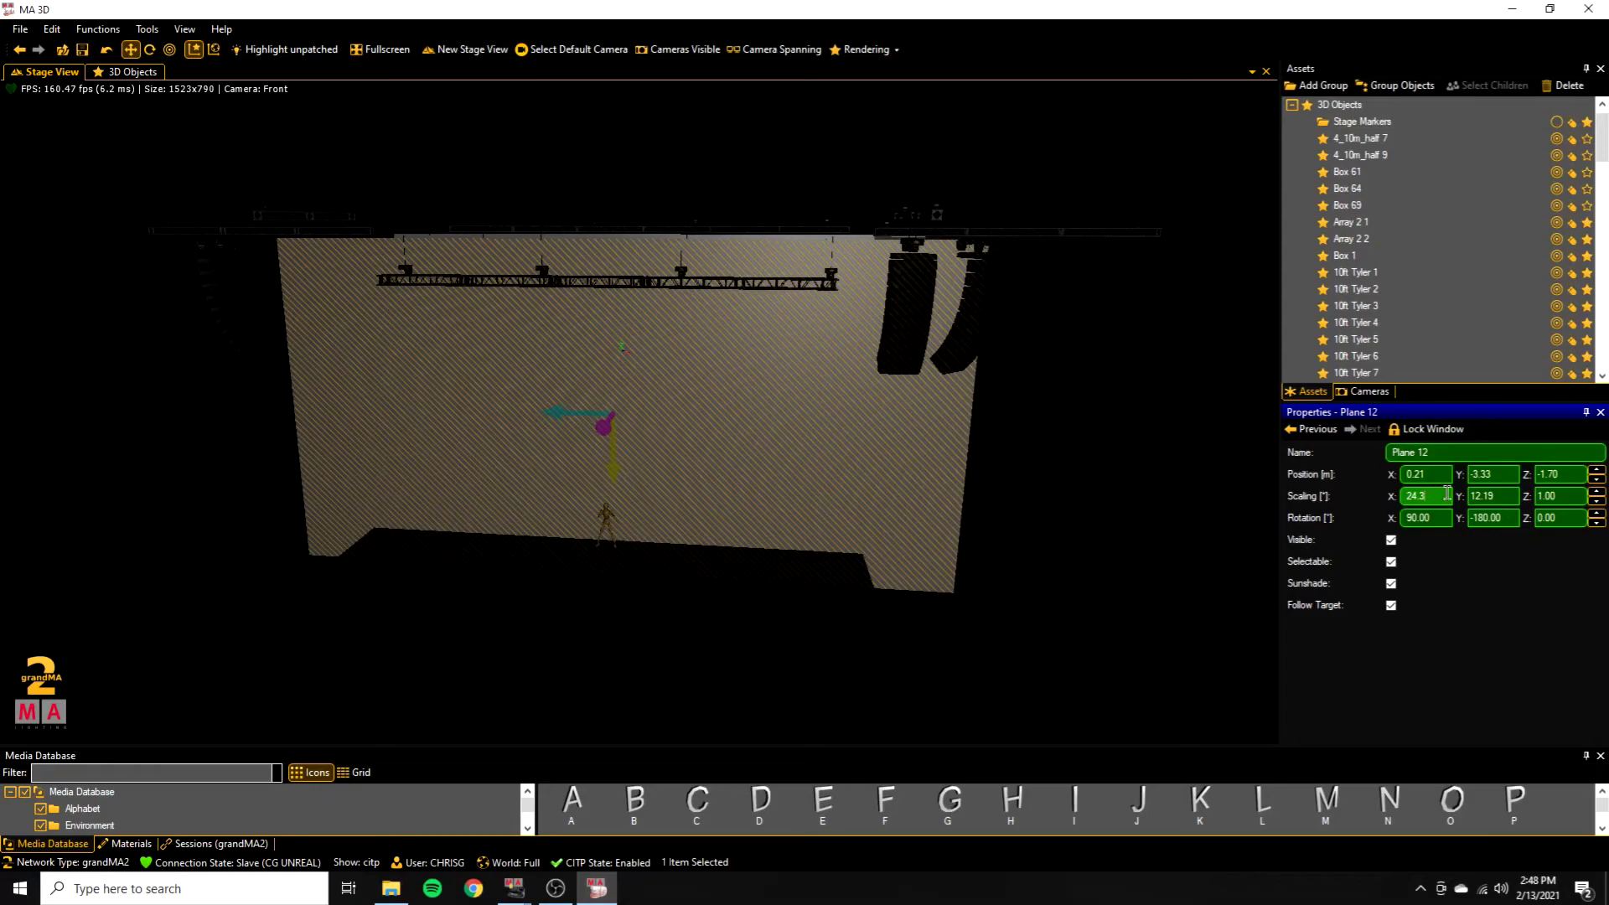
pyautogui.press('BackSpace')
pyautogui.press('BackSpace')
pyautogui.press('BackSpace')
pyautogui.press('BackSpace')
pyautogui.write('12')
pyautogui.press('Tab')
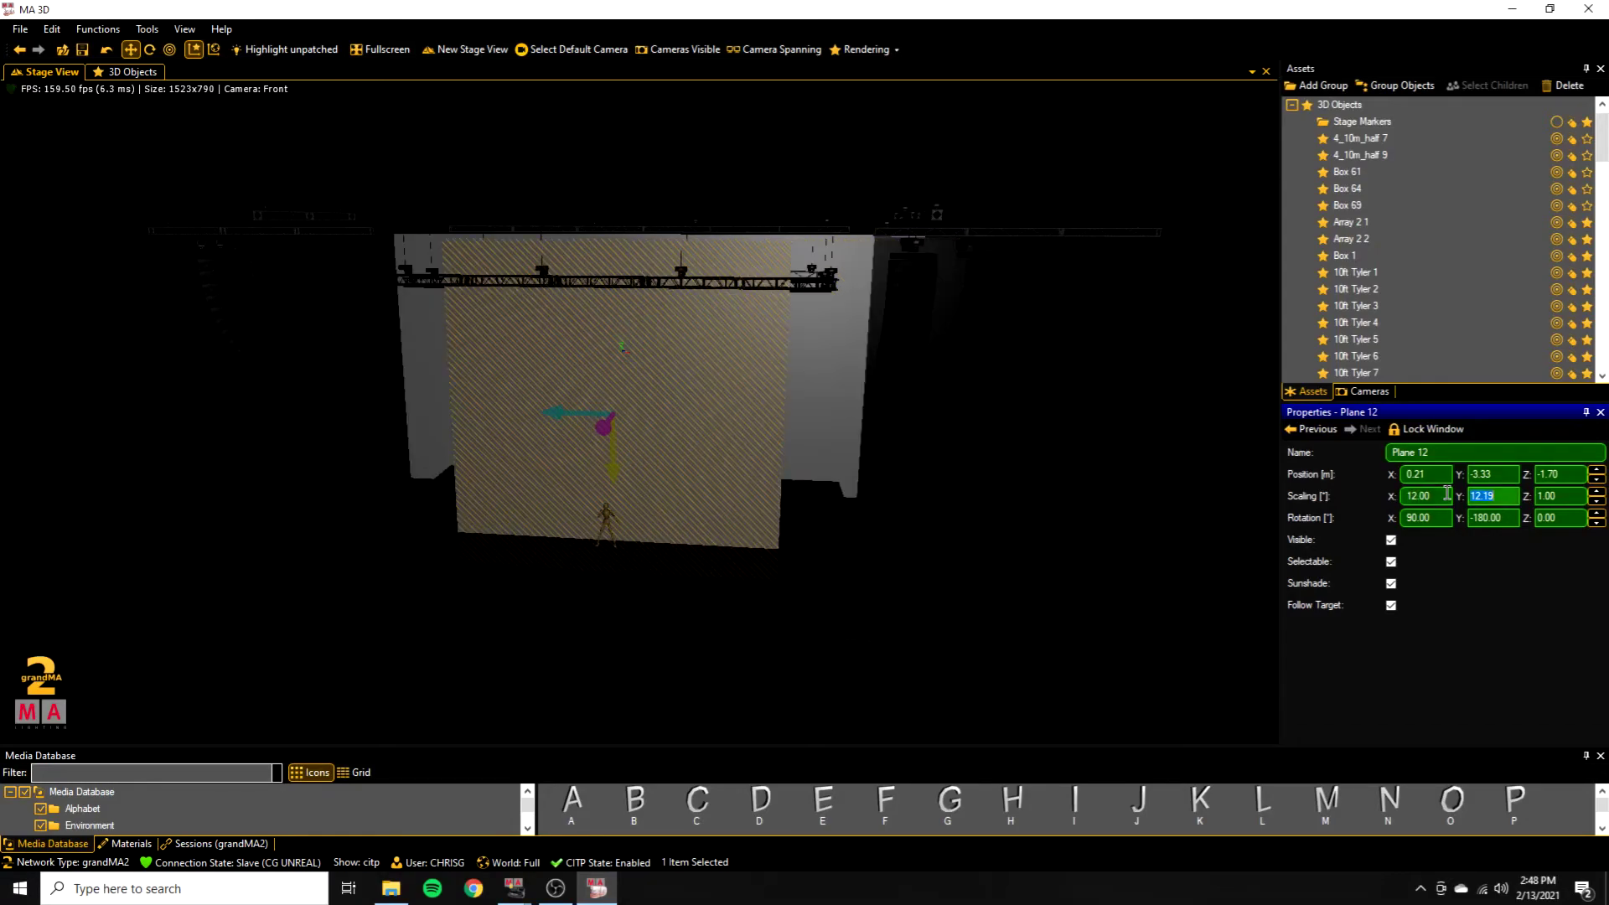
pyautogui.write('6')
pyautogui.press('Return')
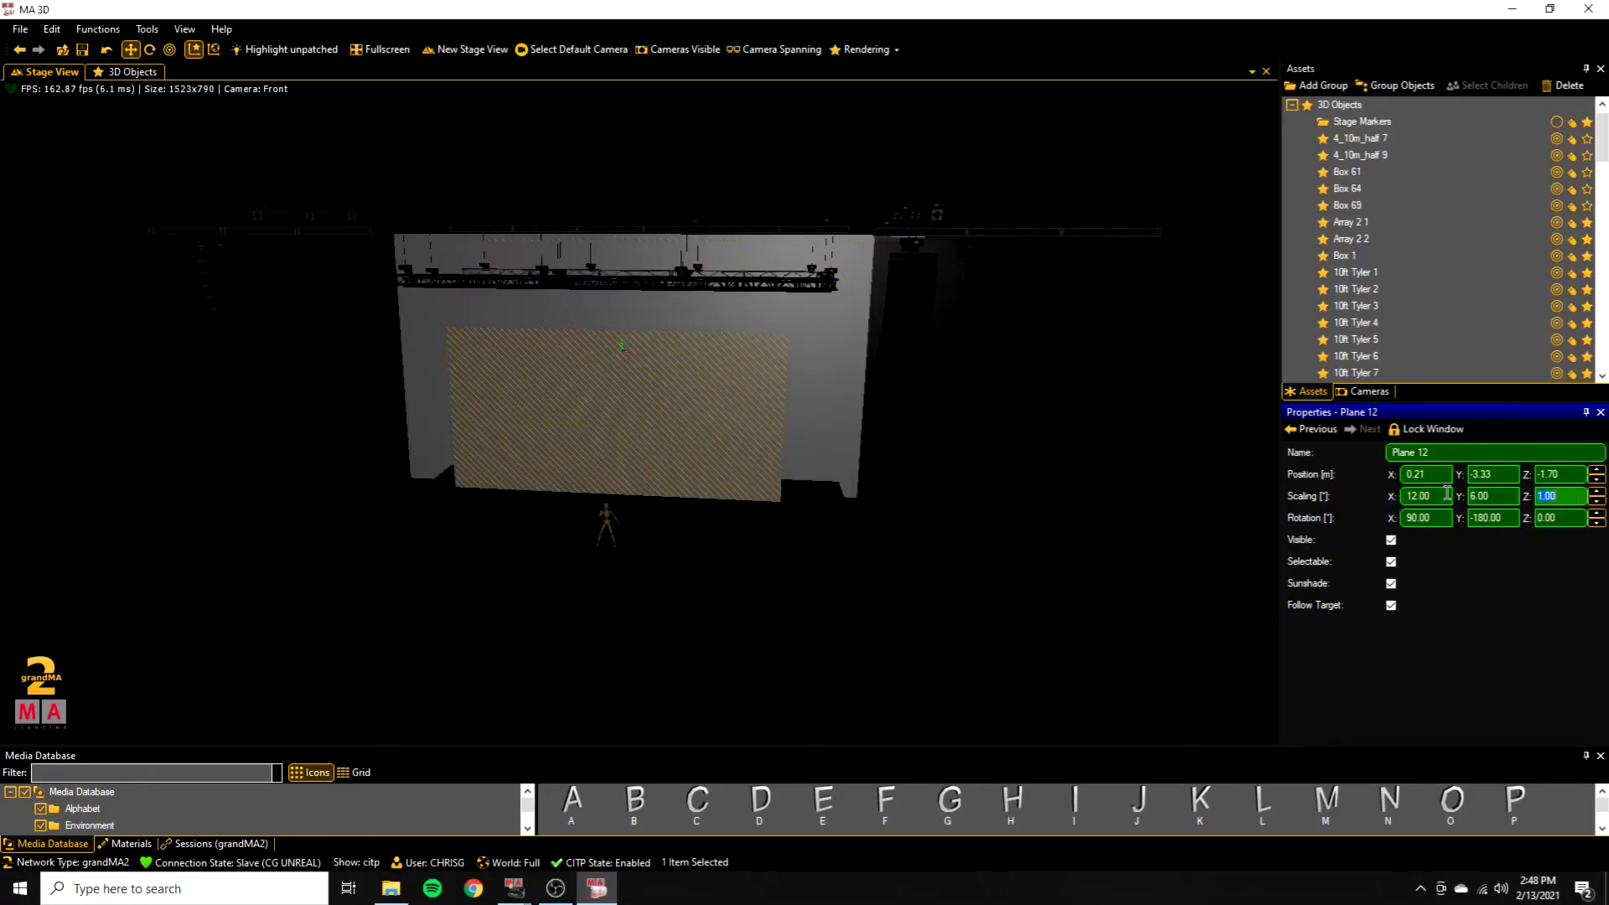
# - Raise Plane 12 to the middle of the wall at 0.21, 1.16, -1.09
pyautogui.moveTo(599, 429); pyautogui.dragTo(613, 413)
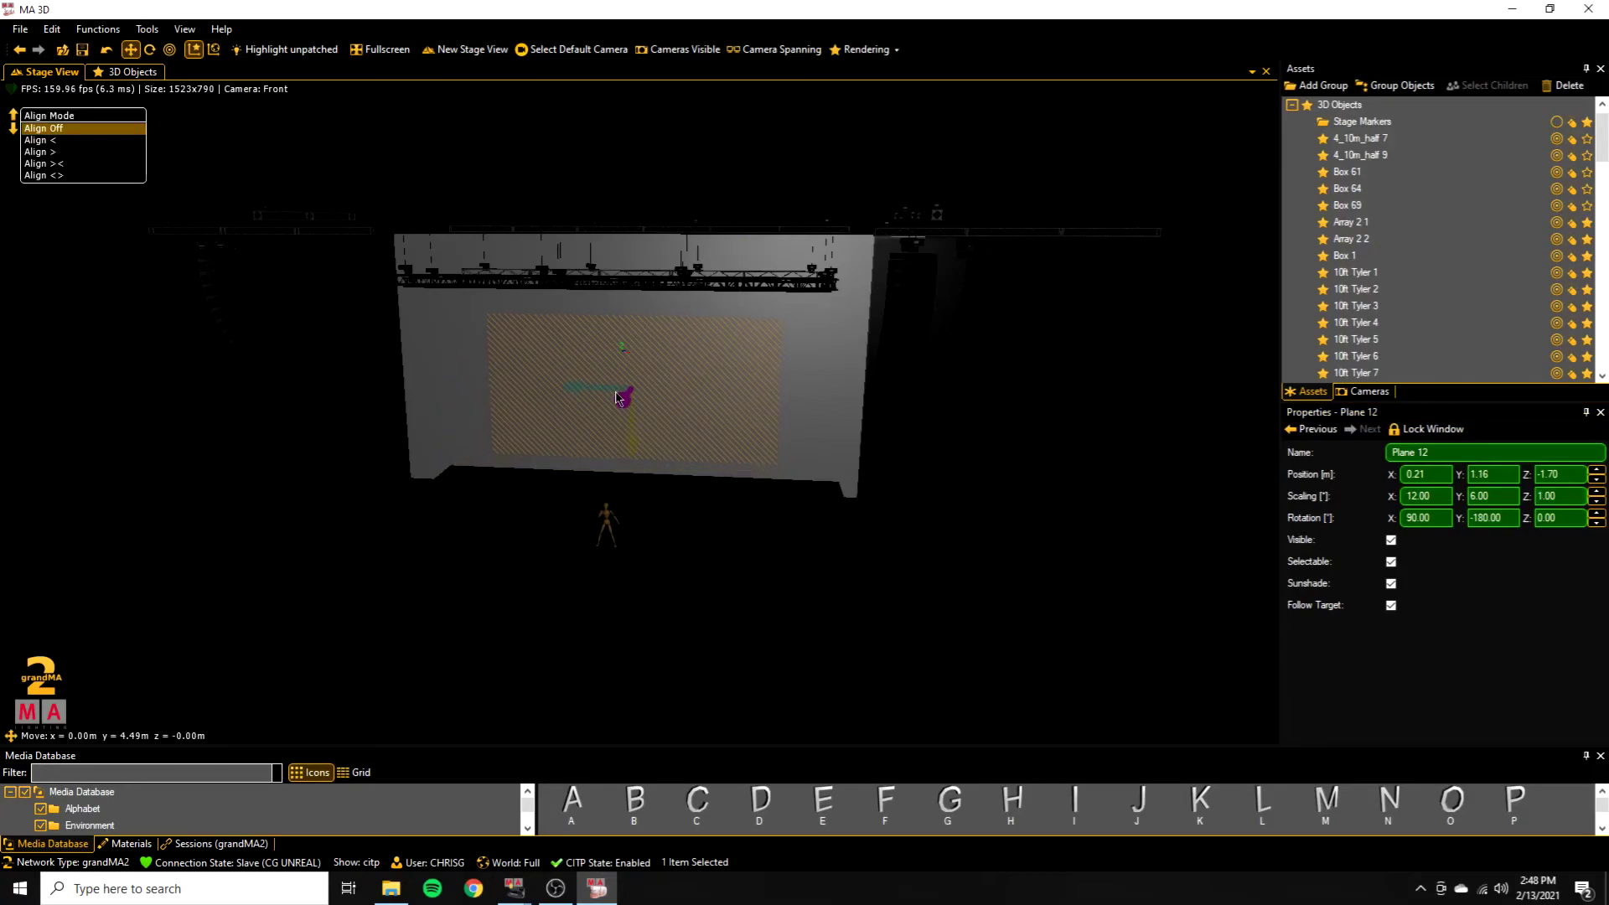
pyautogui.moveTo(617, 396)
pyautogui.mouseDown()
pyautogui.moveTo(634, 432)
pyautogui.moveTo(634, 418)
pyautogui.mouseUp()
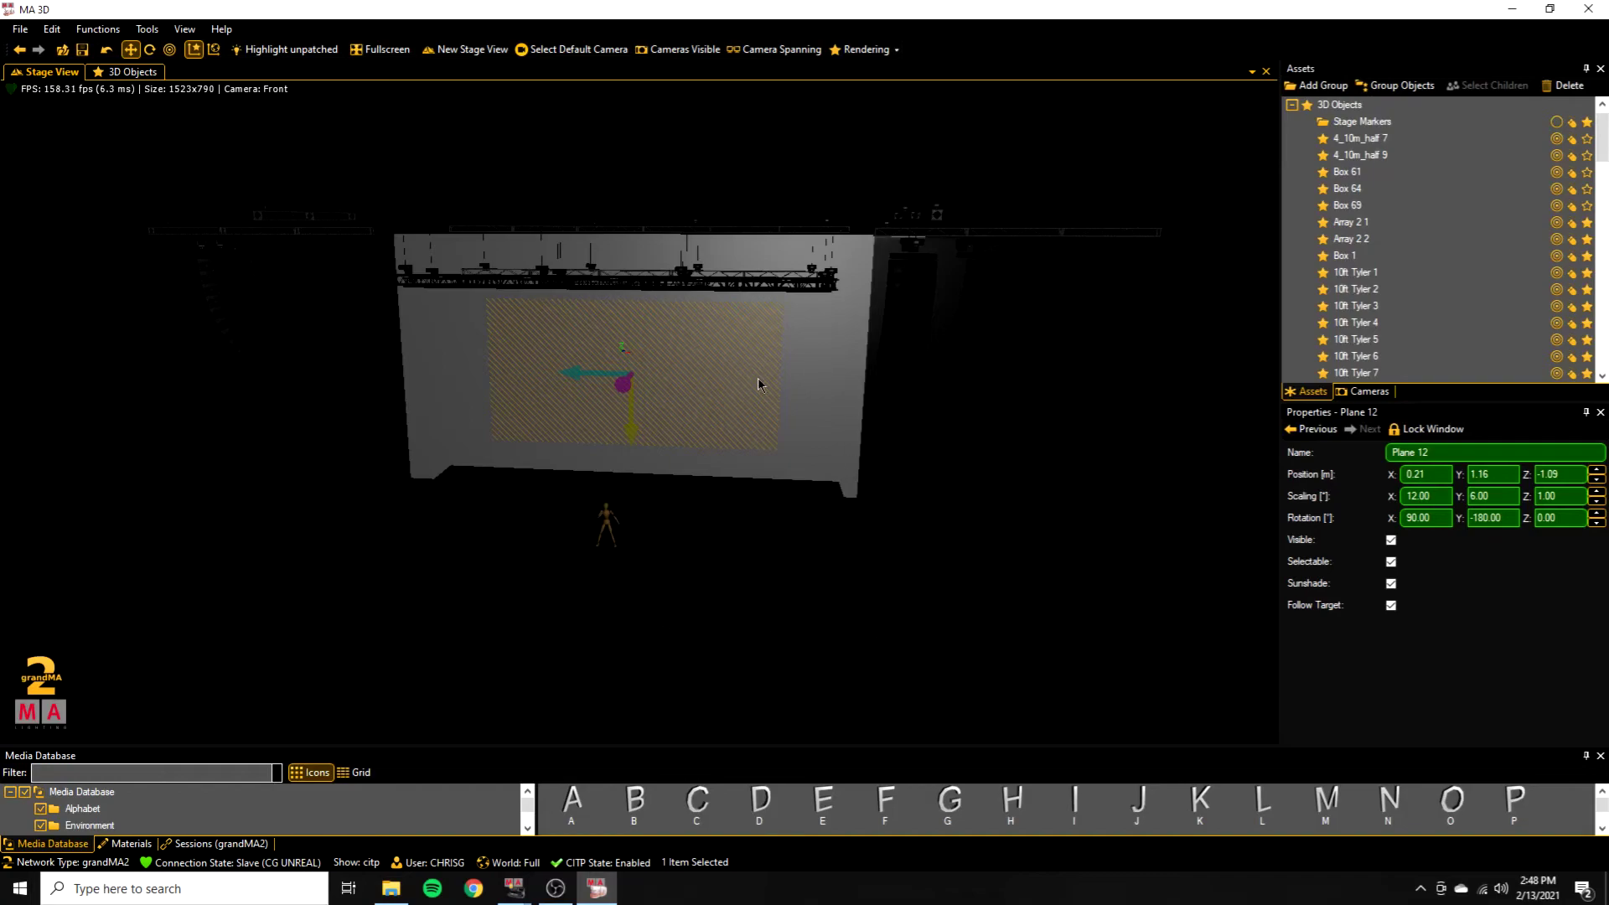
pyautogui.rightClick(681, 355)
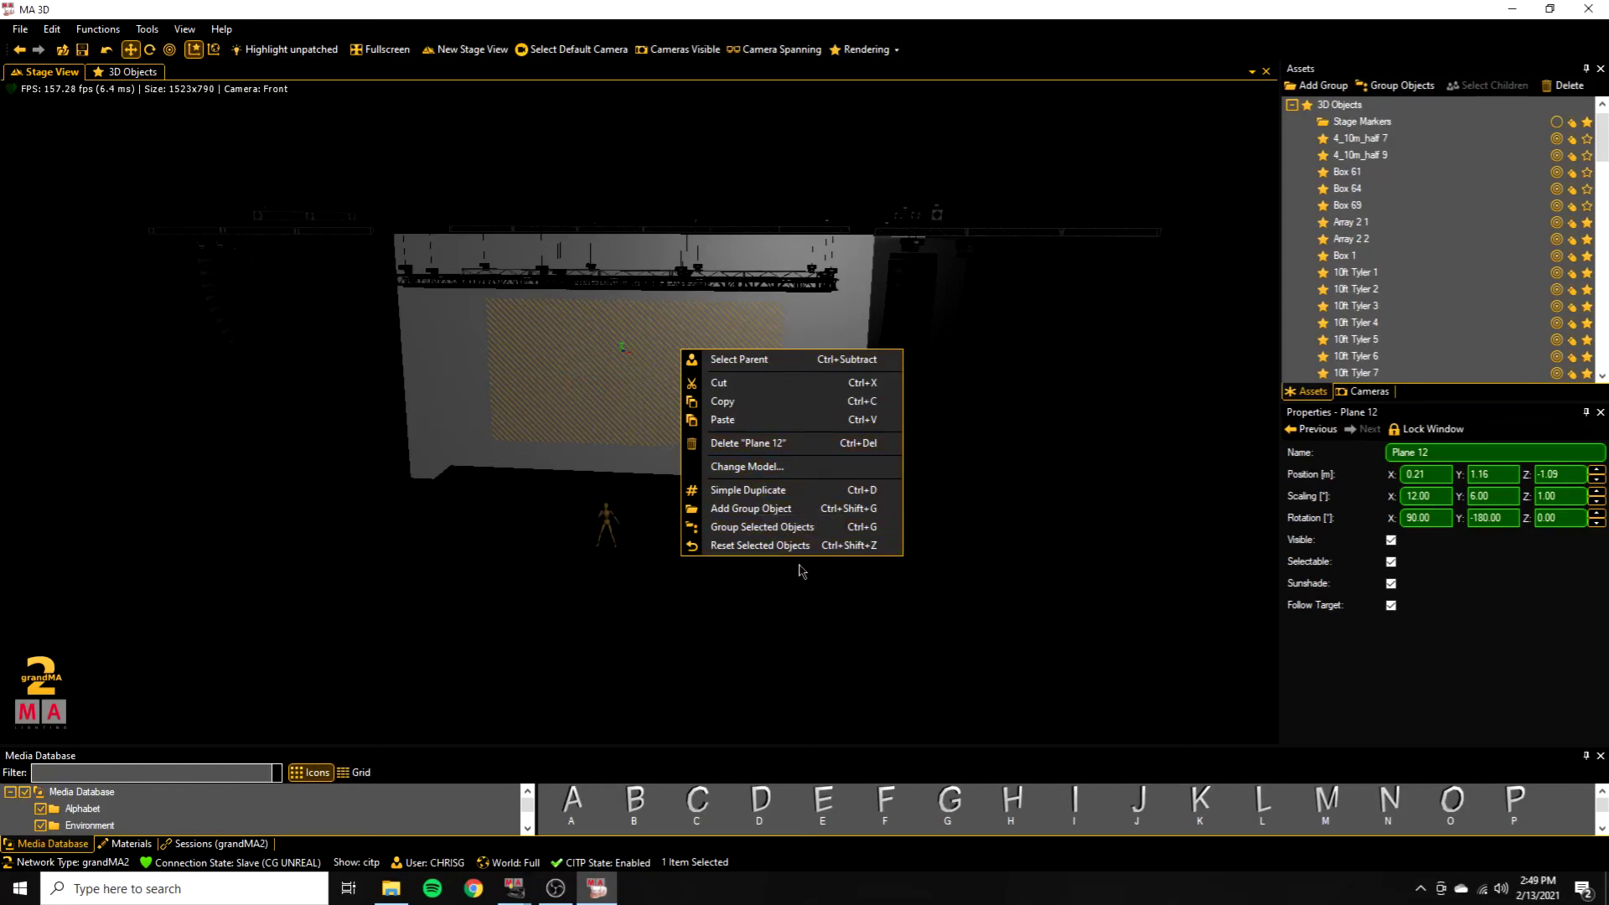
# - Open the Select Texture dialog for Plane 12's material, Plane #1, after undoing an accidental transform reset
pyautogui.click(737, 544)
pyautogui.hotkey('ctrl', 'z')
pyautogui.click(650, 359)
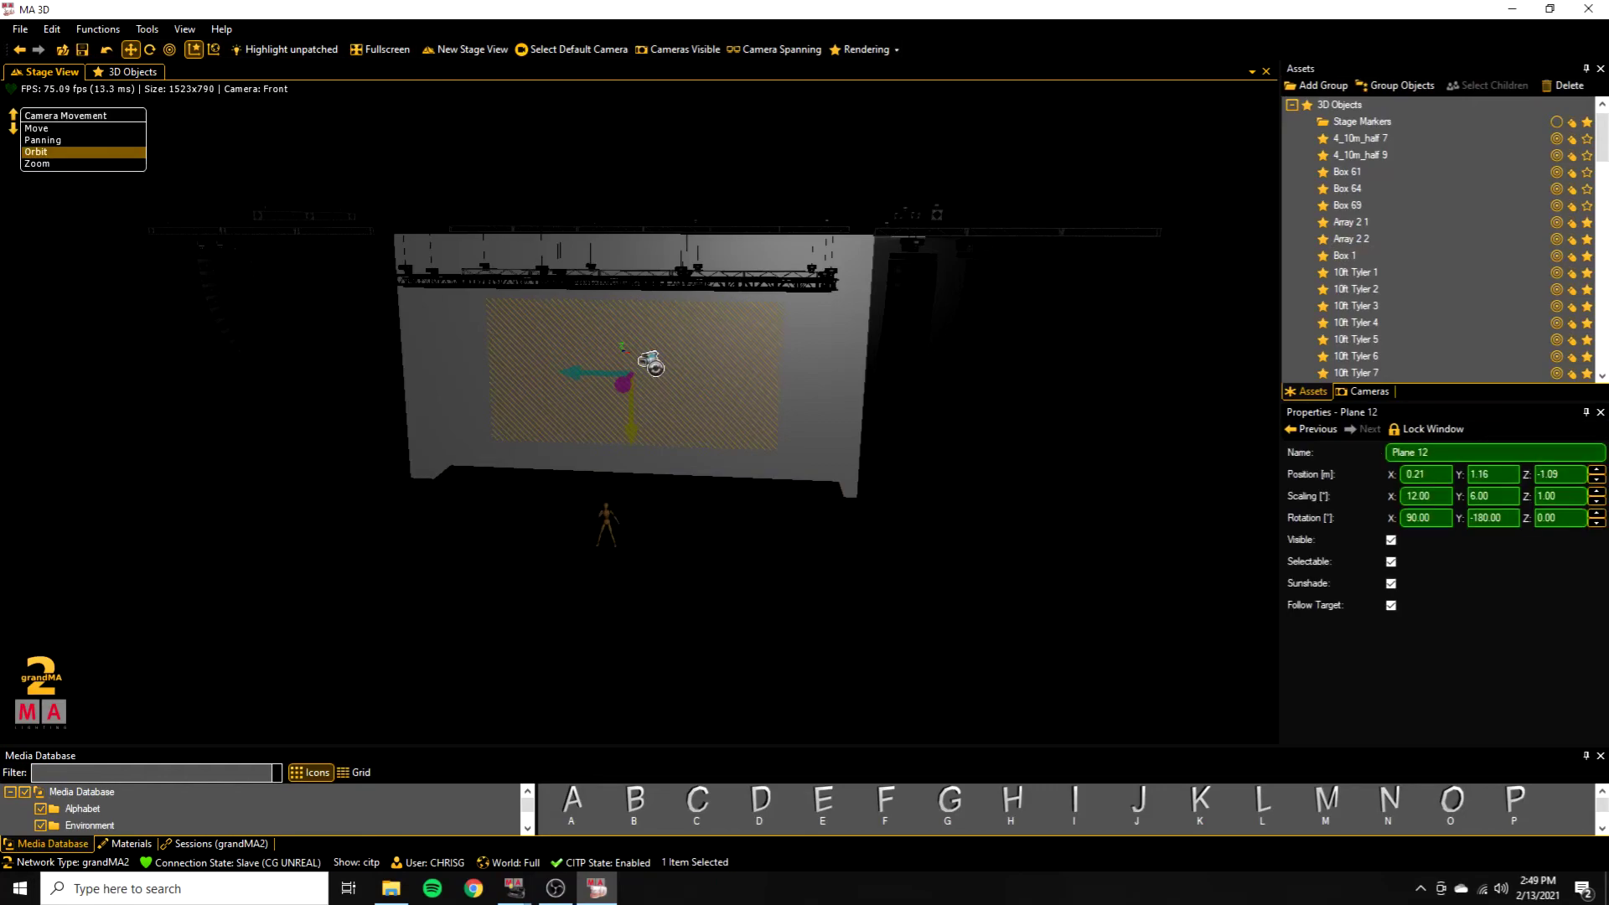
pyautogui.rightClick(657, 370)
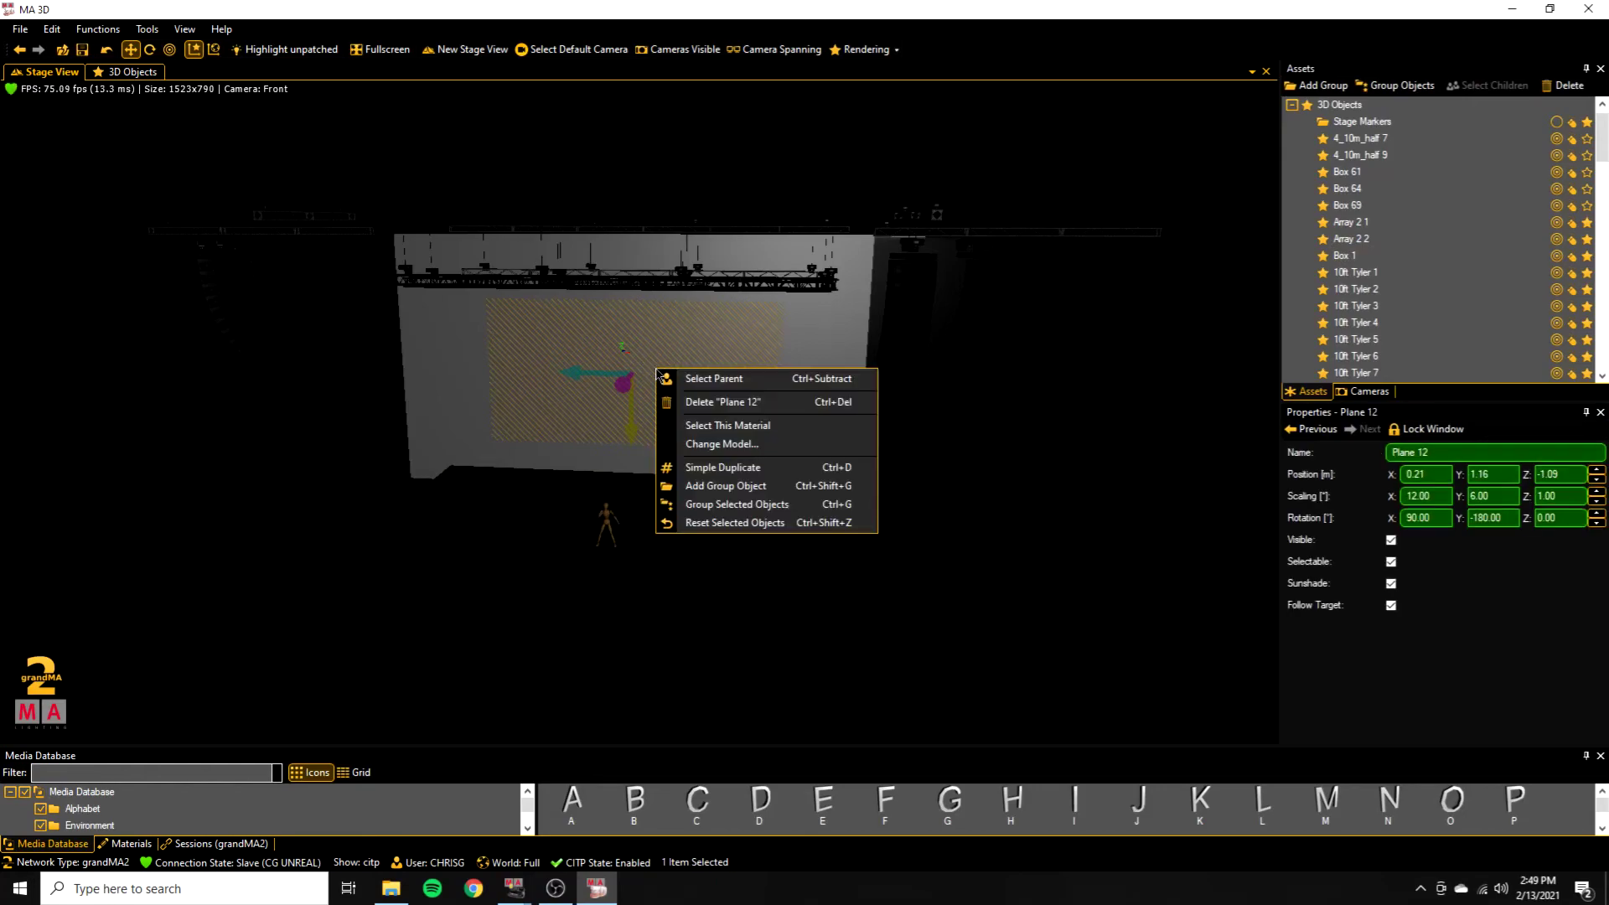
pyautogui.click(728, 424)
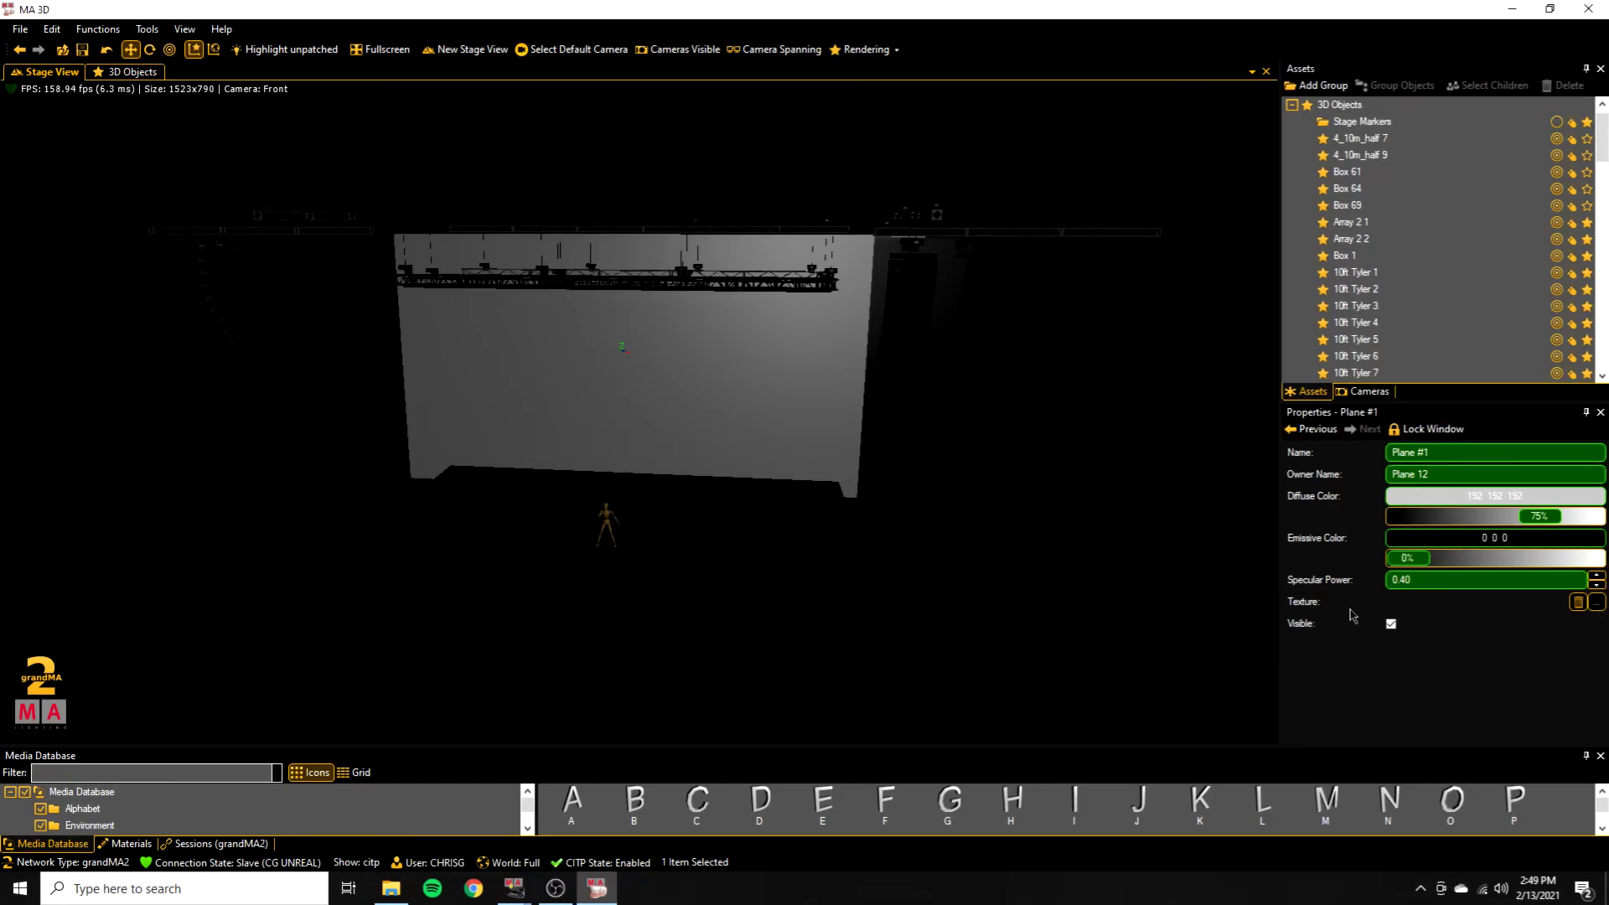
pyautogui.click(1596, 602)
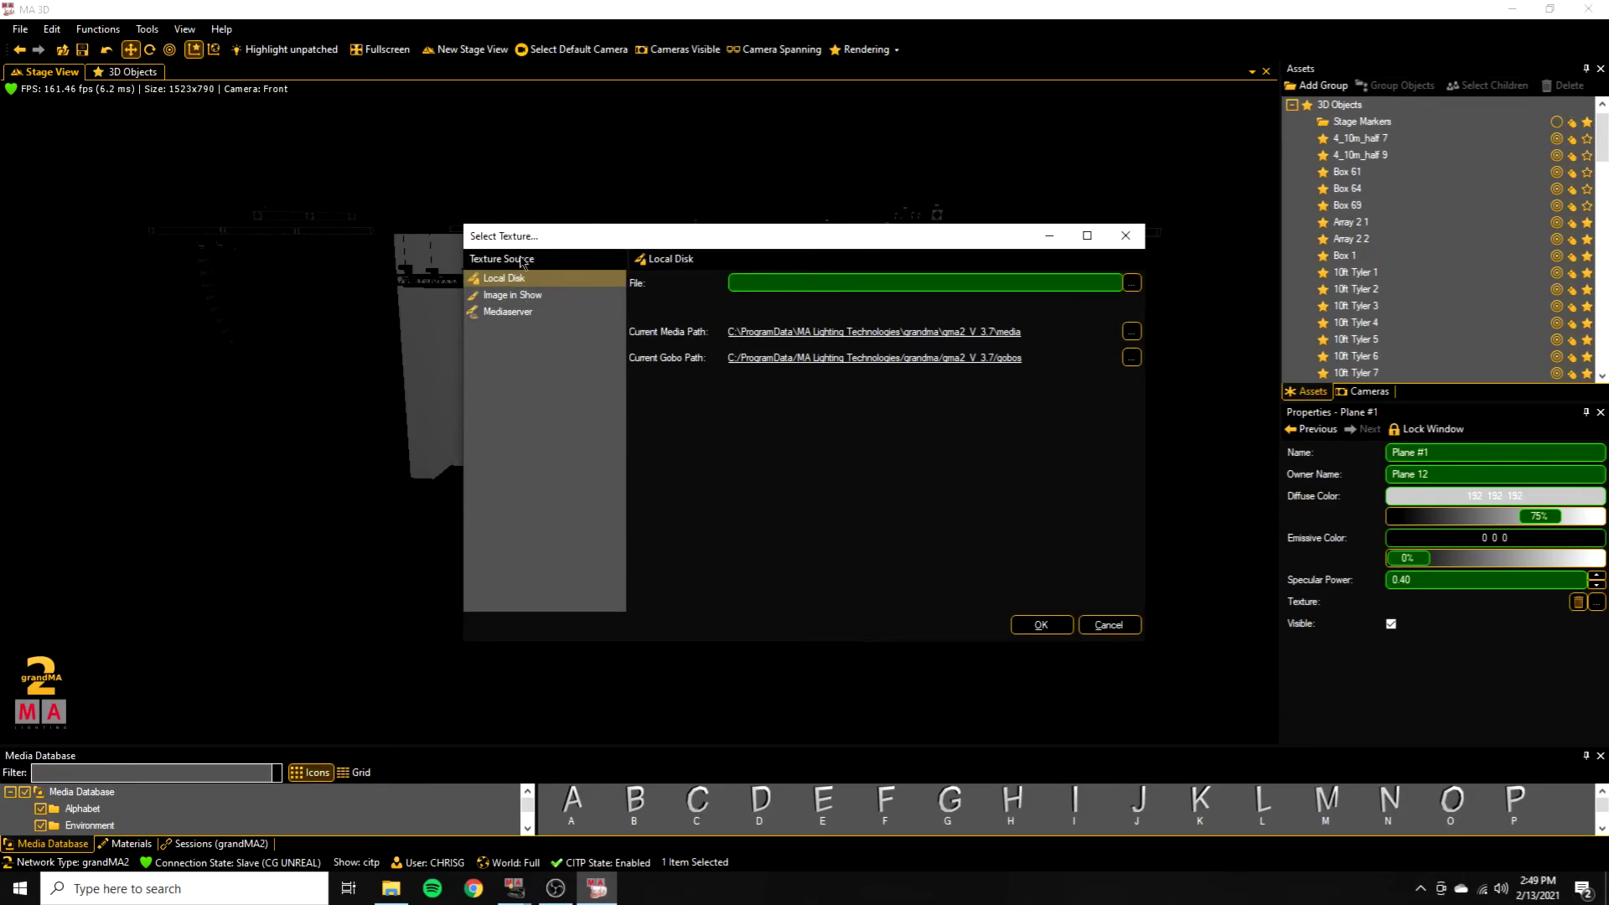
# - Look through the Local Disk and show image sources without choosing a texture
pyautogui.click(1131, 282)
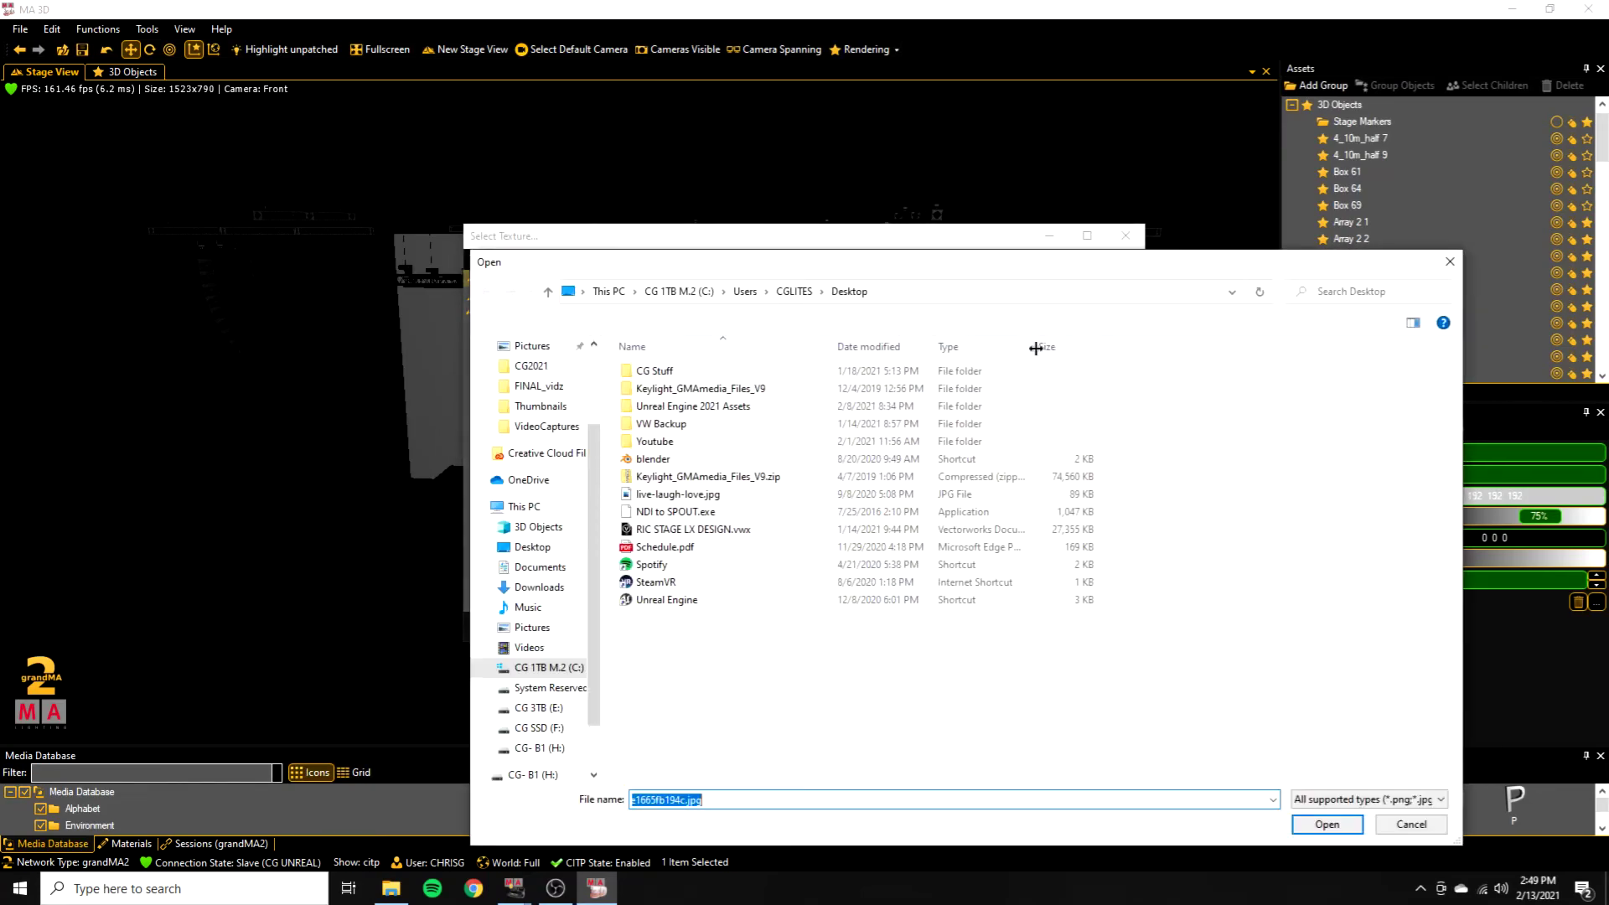
pyautogui.click(1449, 263)
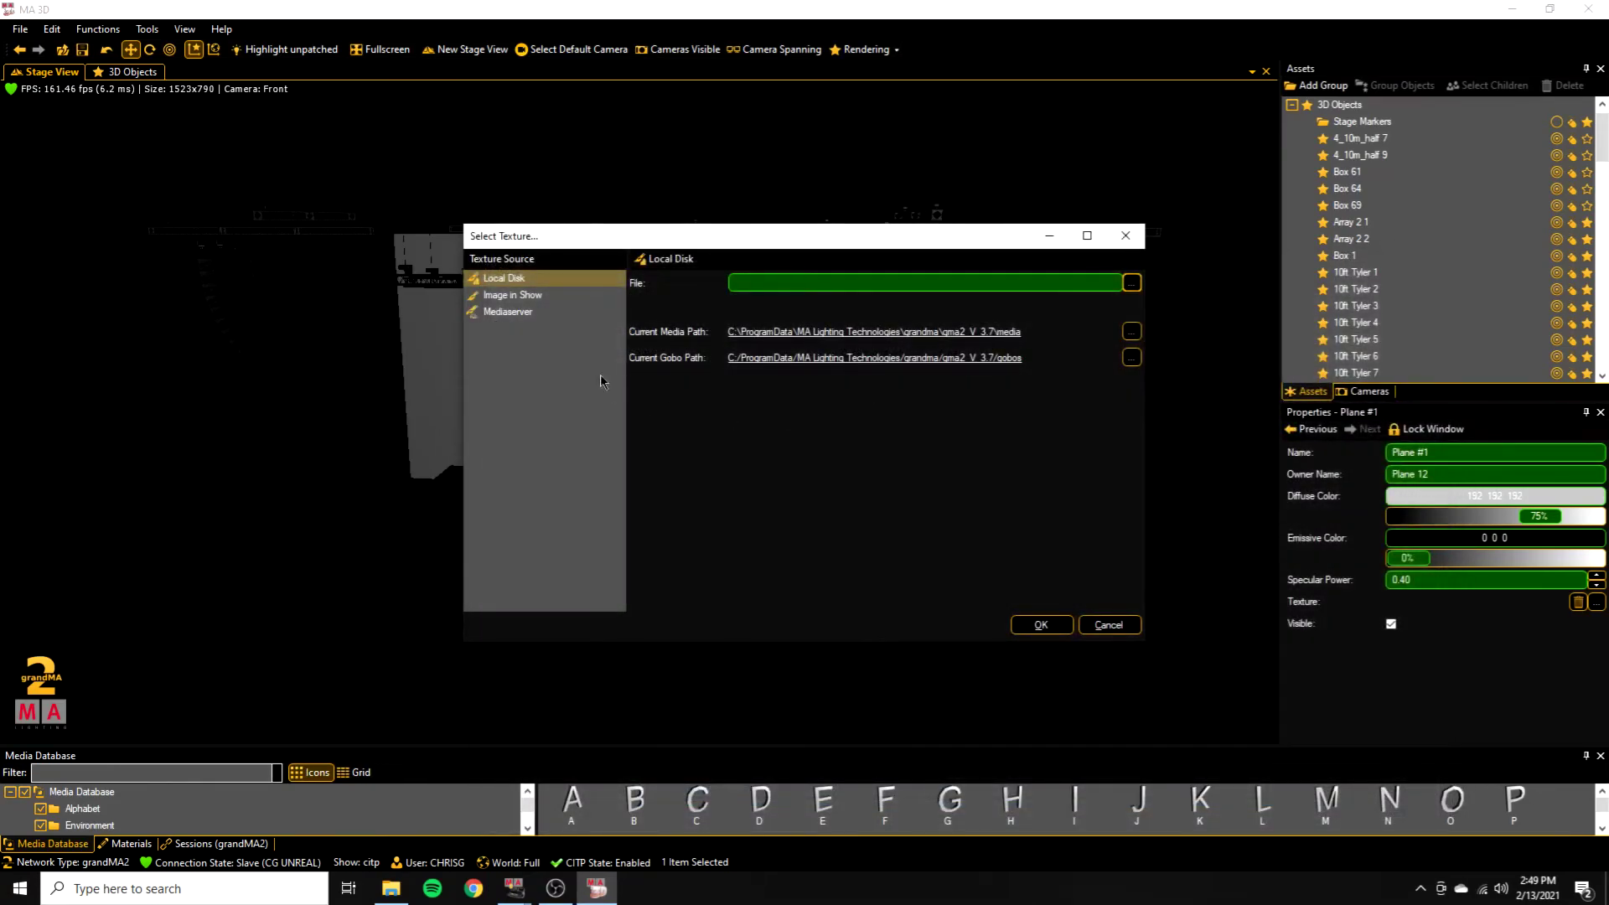
pyautogui.click(513, 295)
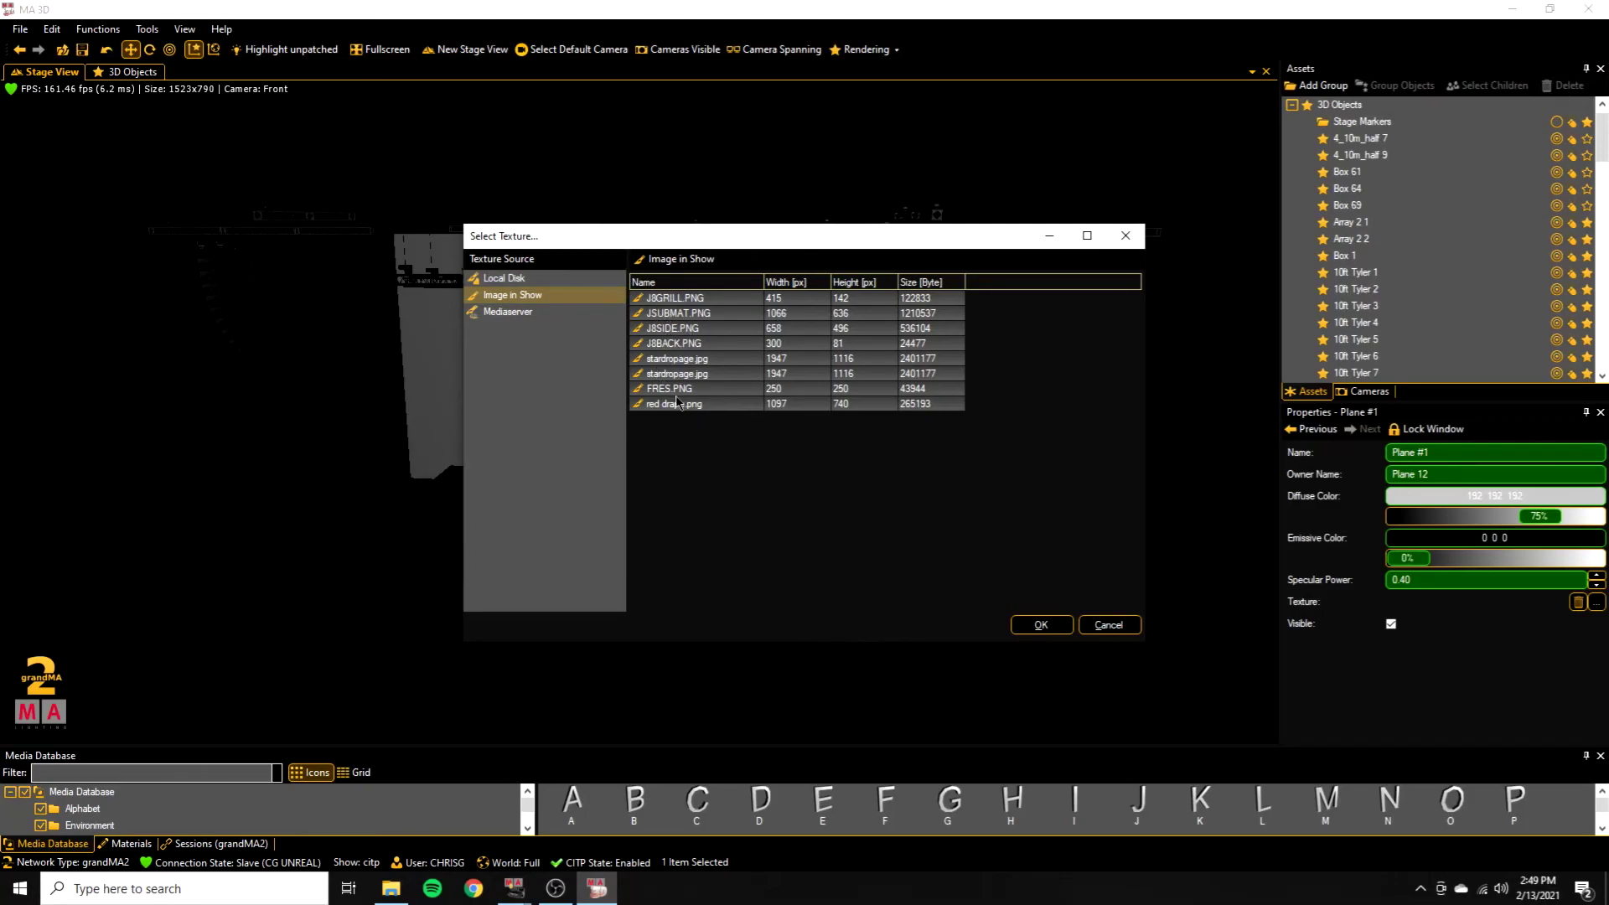
pyautogui.click(520, 312)
pyautogui.click(515, 294)
# - Set the texture to the online Mediaserver station's Mix 1 - Output video source
pyautogui.click(520, 313)
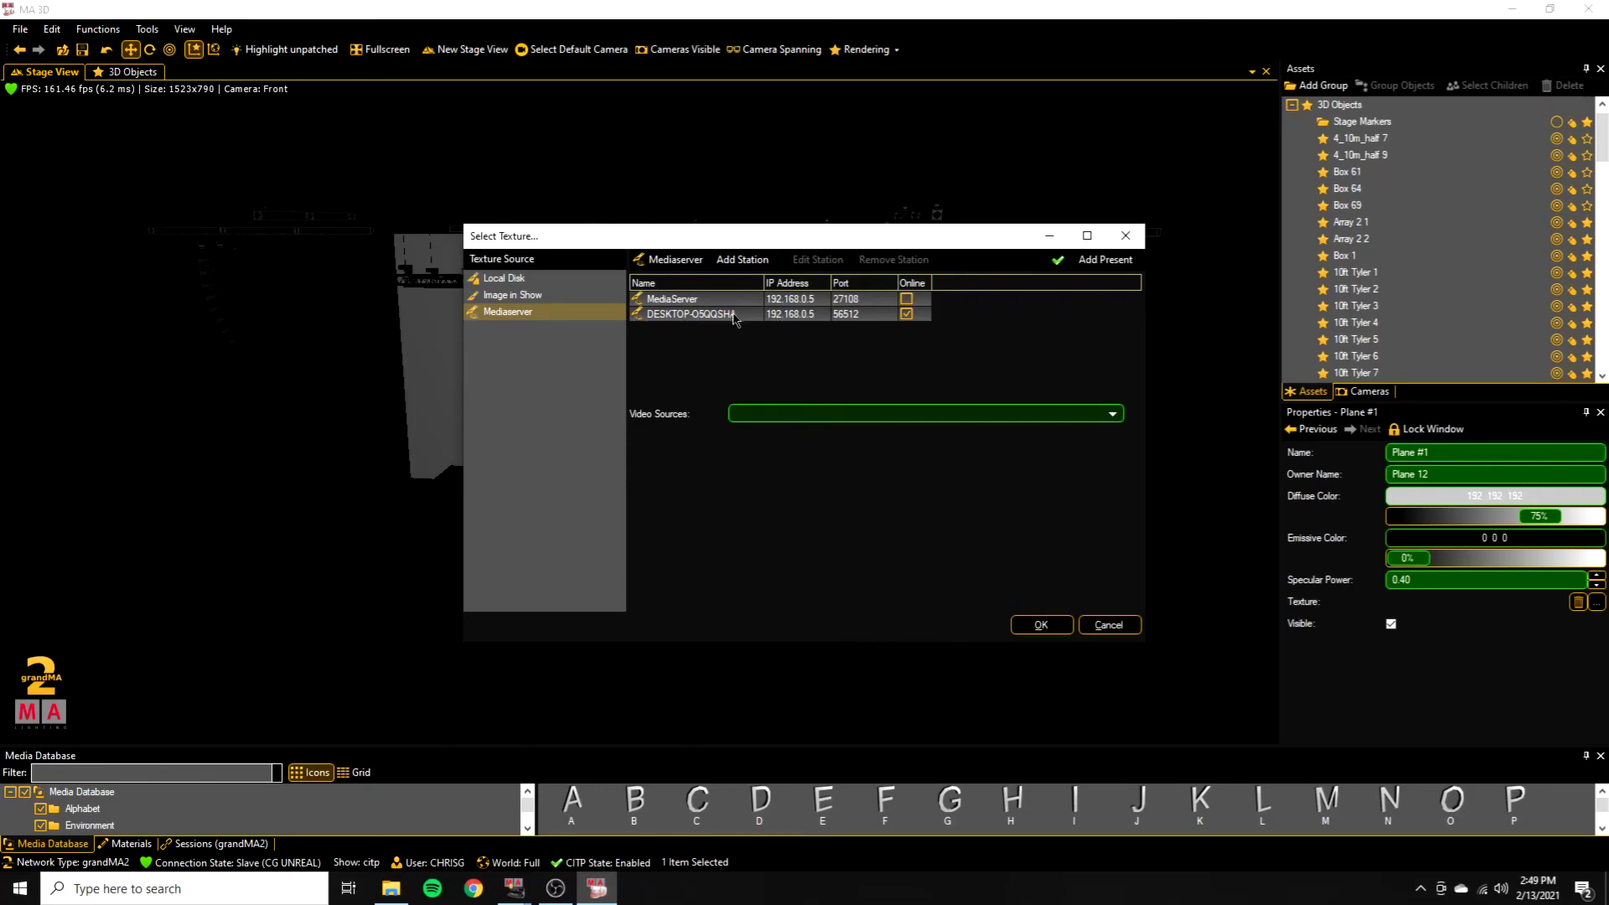
pyautogui.click(672, 317)
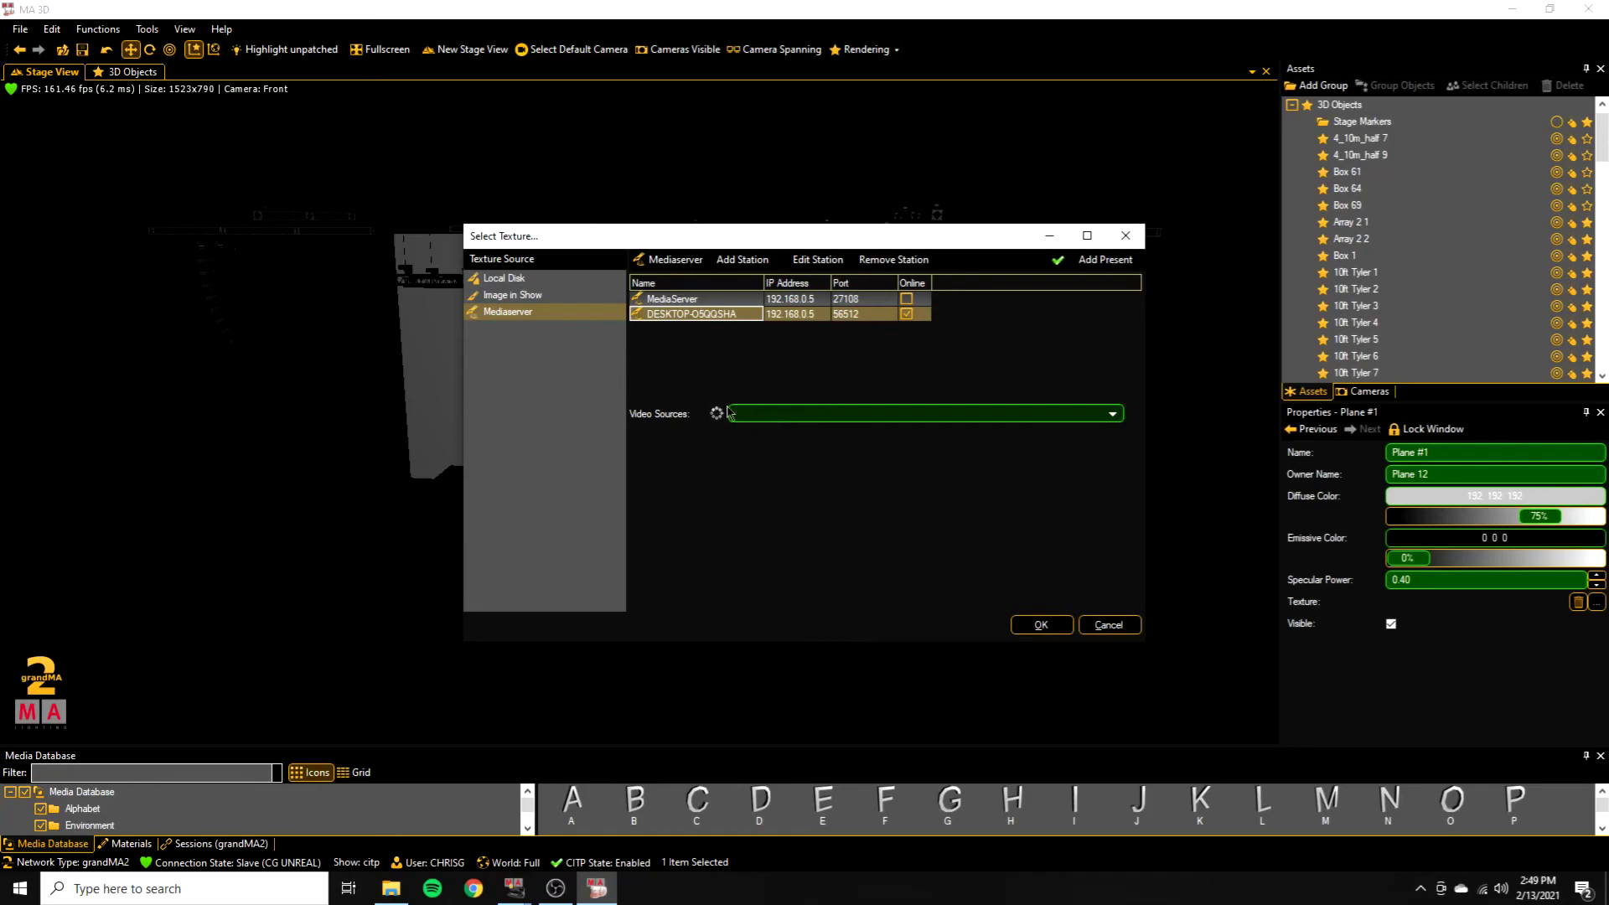
pyautogui.click(835, 414)
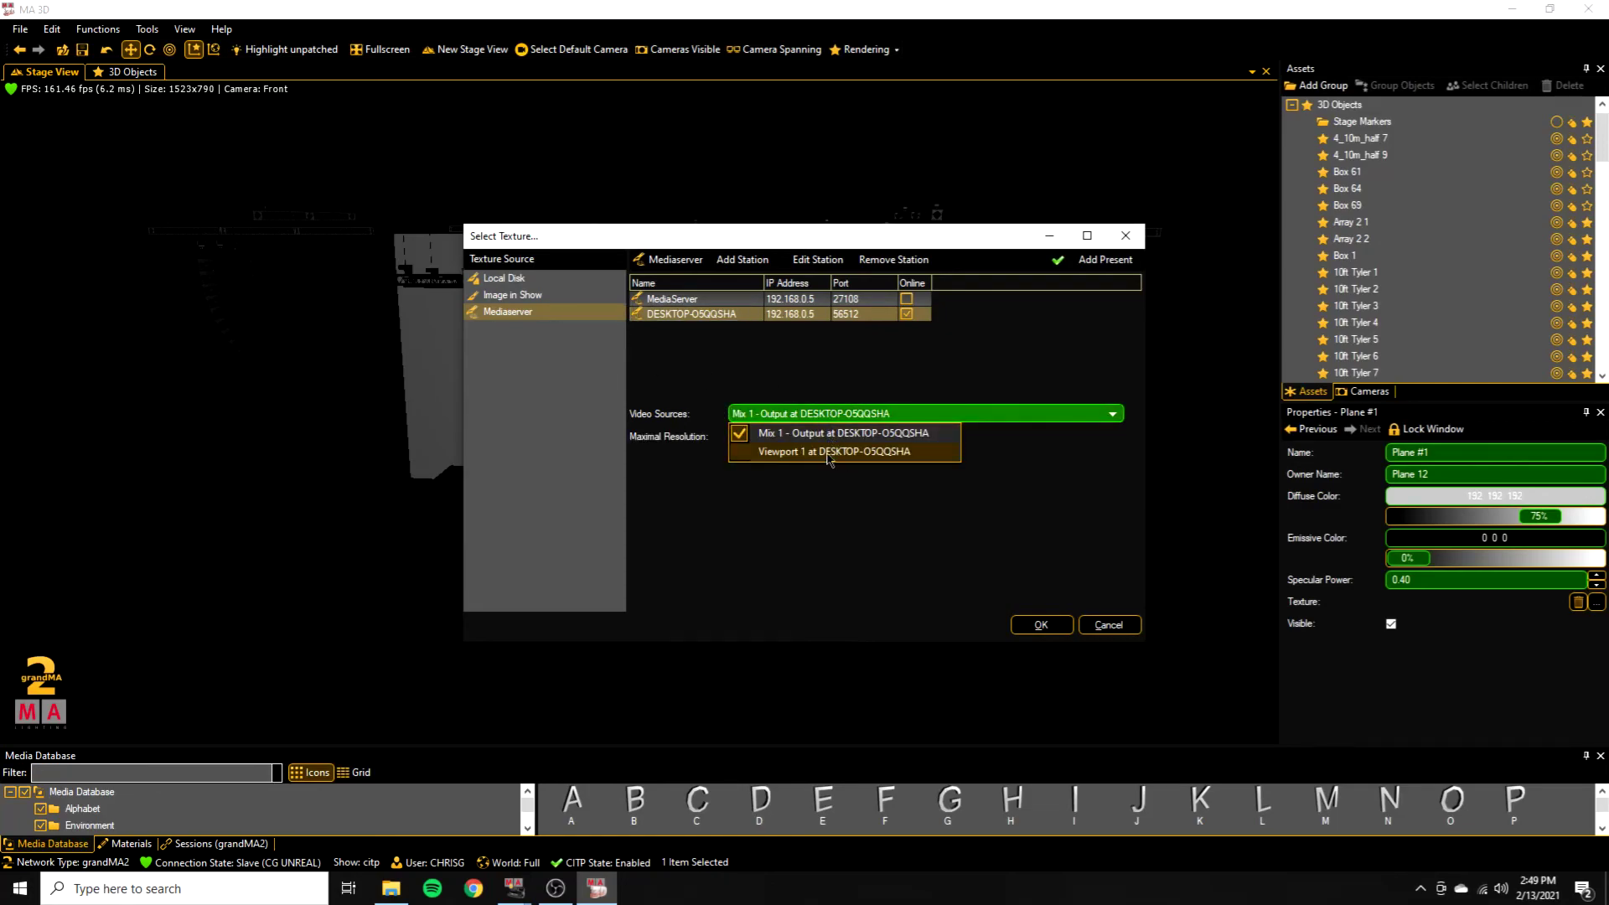
pyautogui.click(1018, 479)
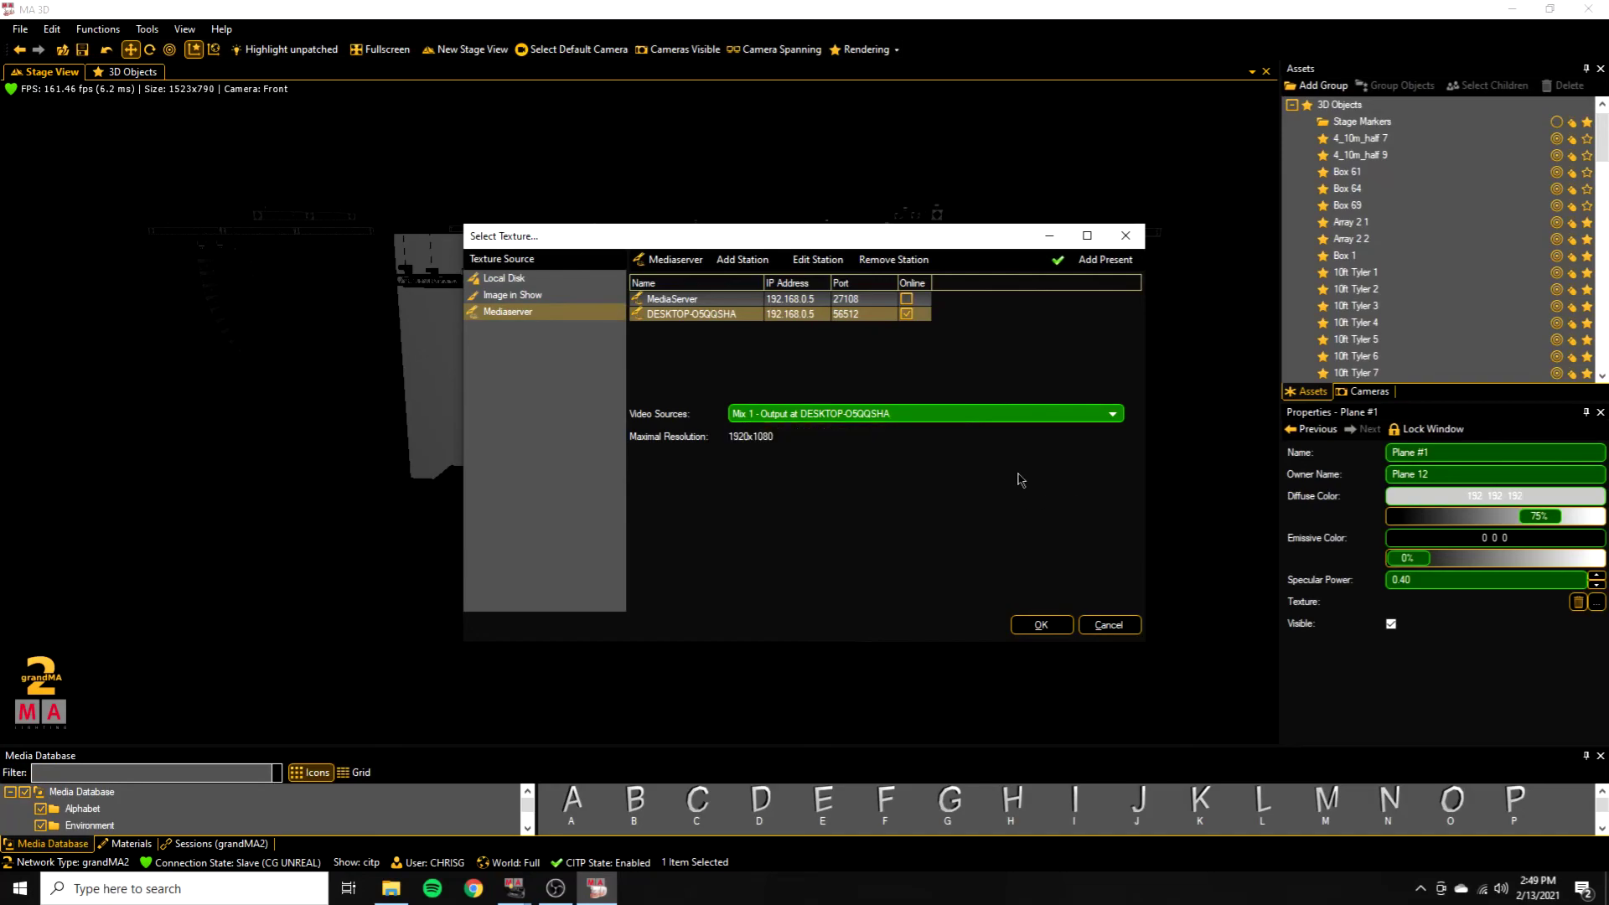
pyautogui.click(1037, 625)
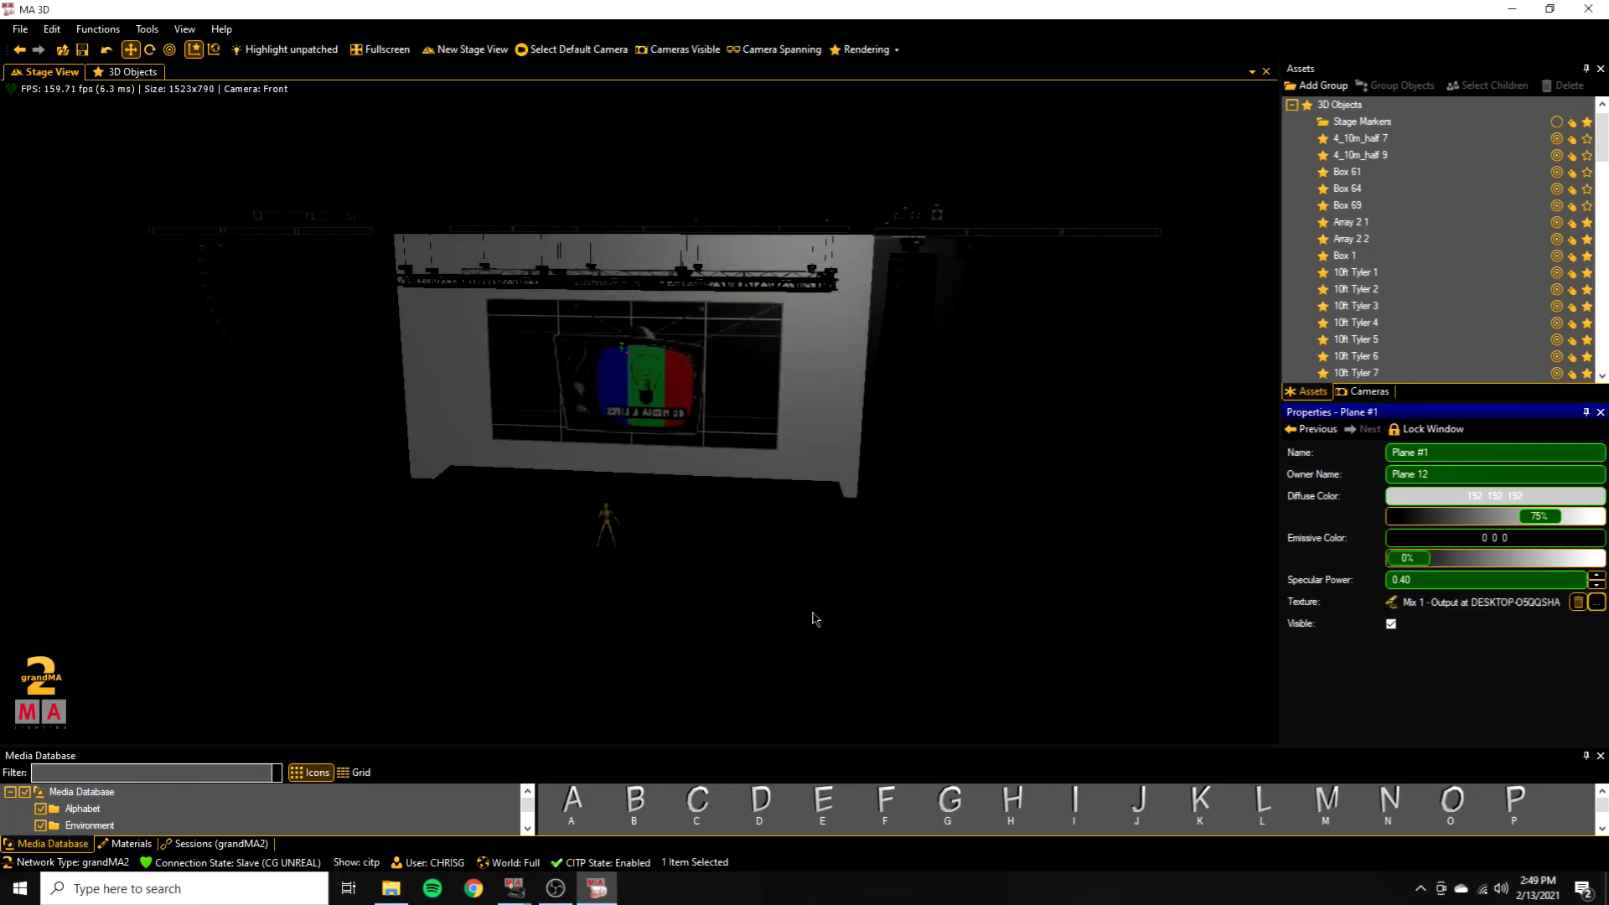
pyautogui.click(624, 369)
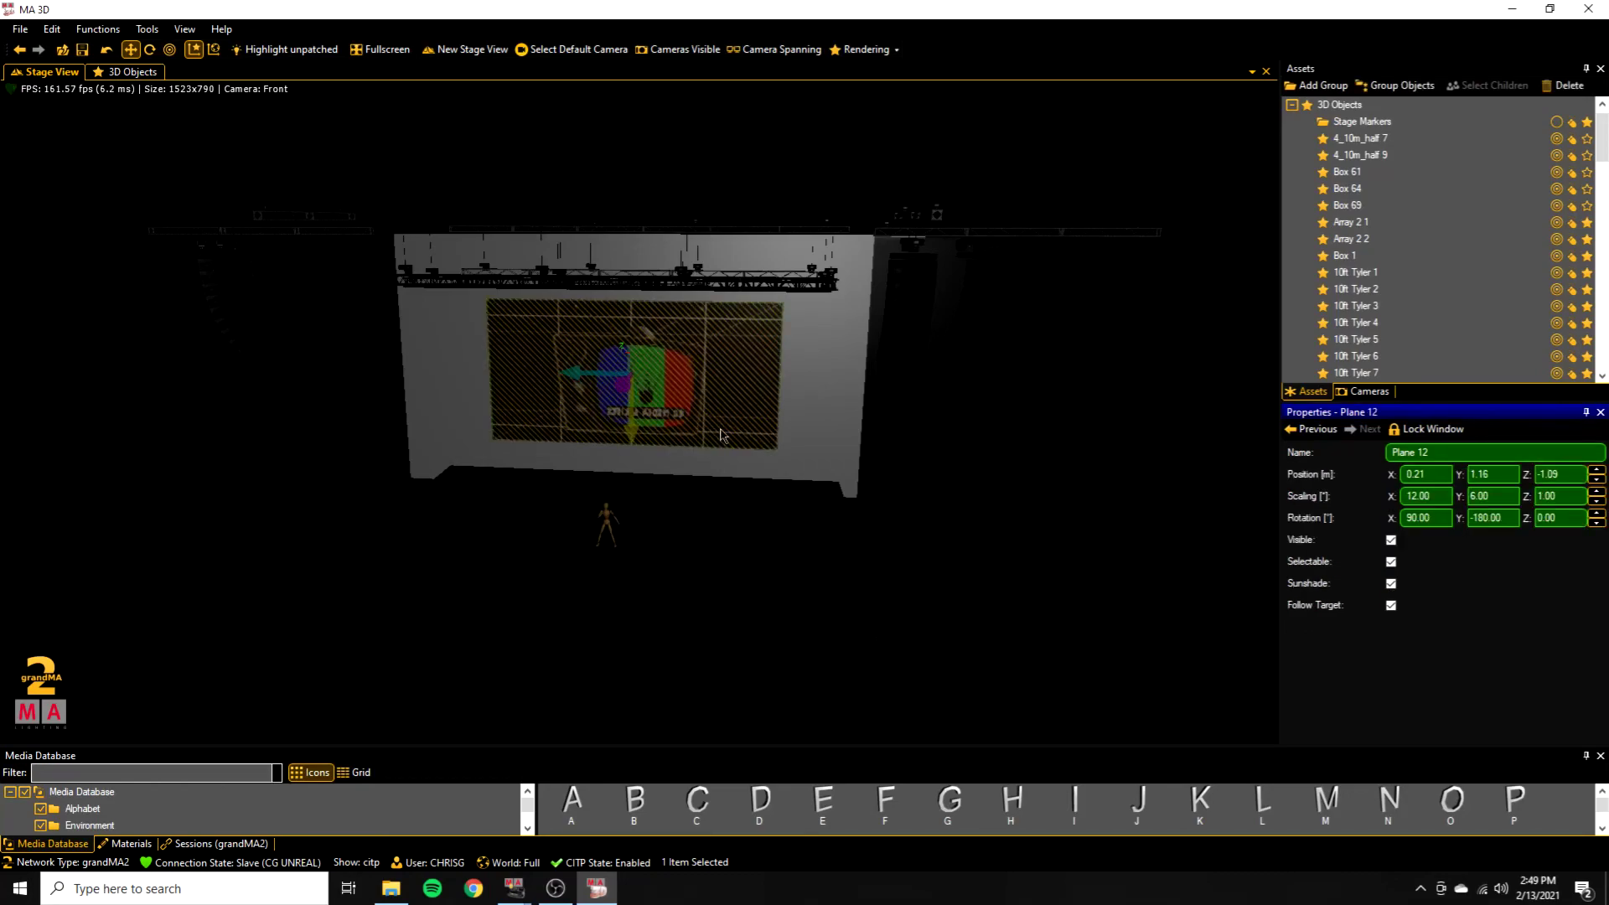
pyautogui.rightClick(671, 403)
pyautogui.click(634, 411)
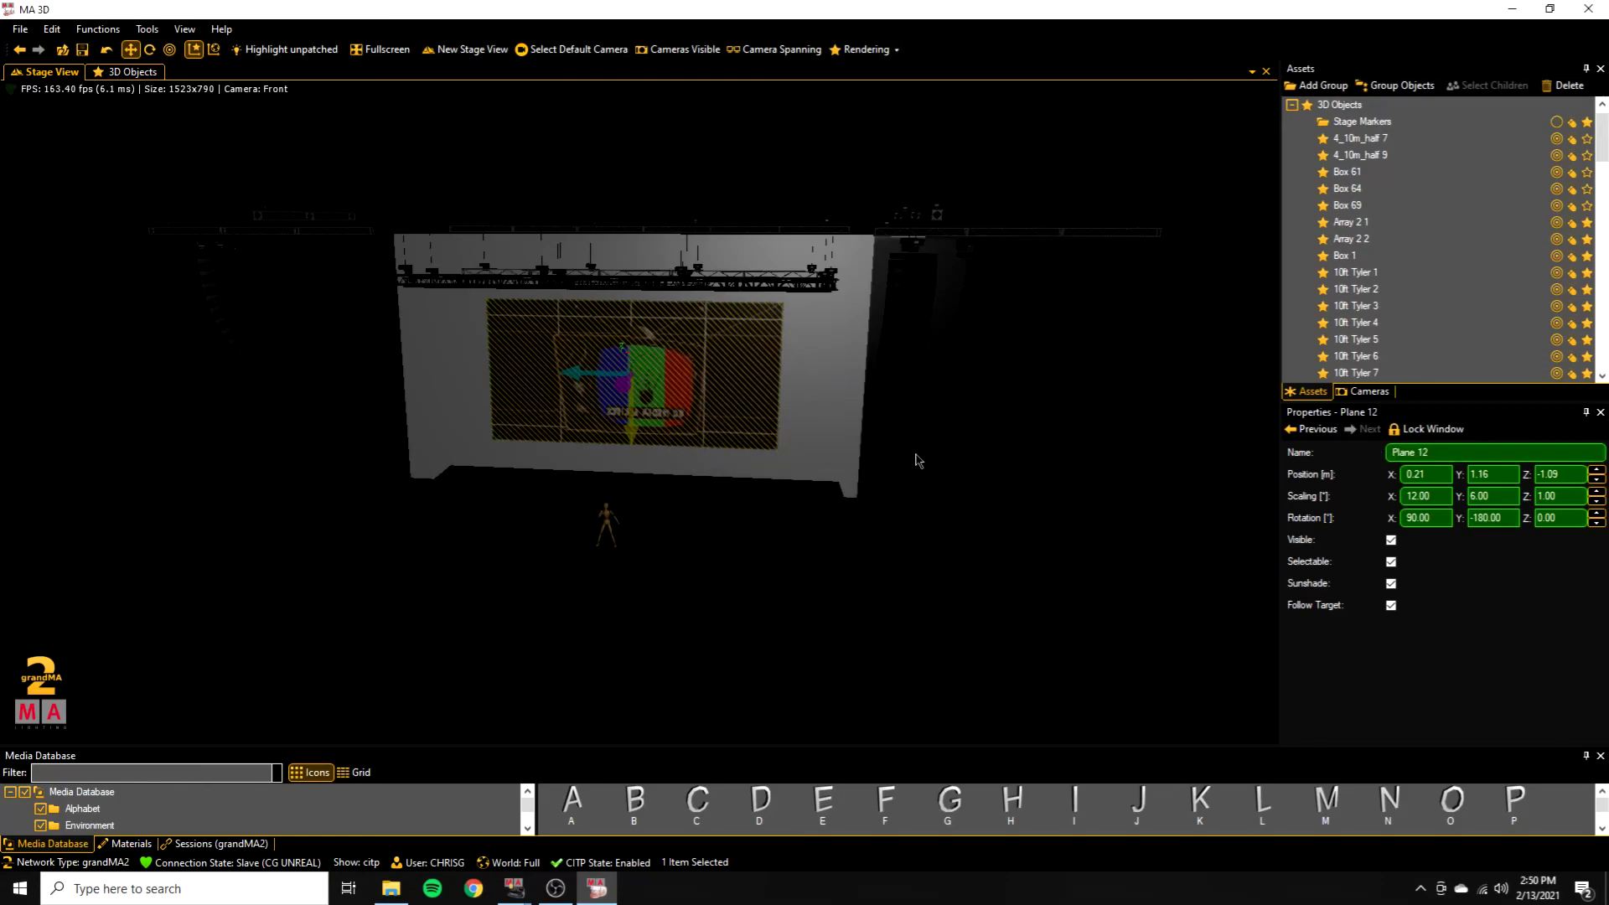
pyautogui.click(1048, 478)
pyautogui.scroll(2, 675, 467)
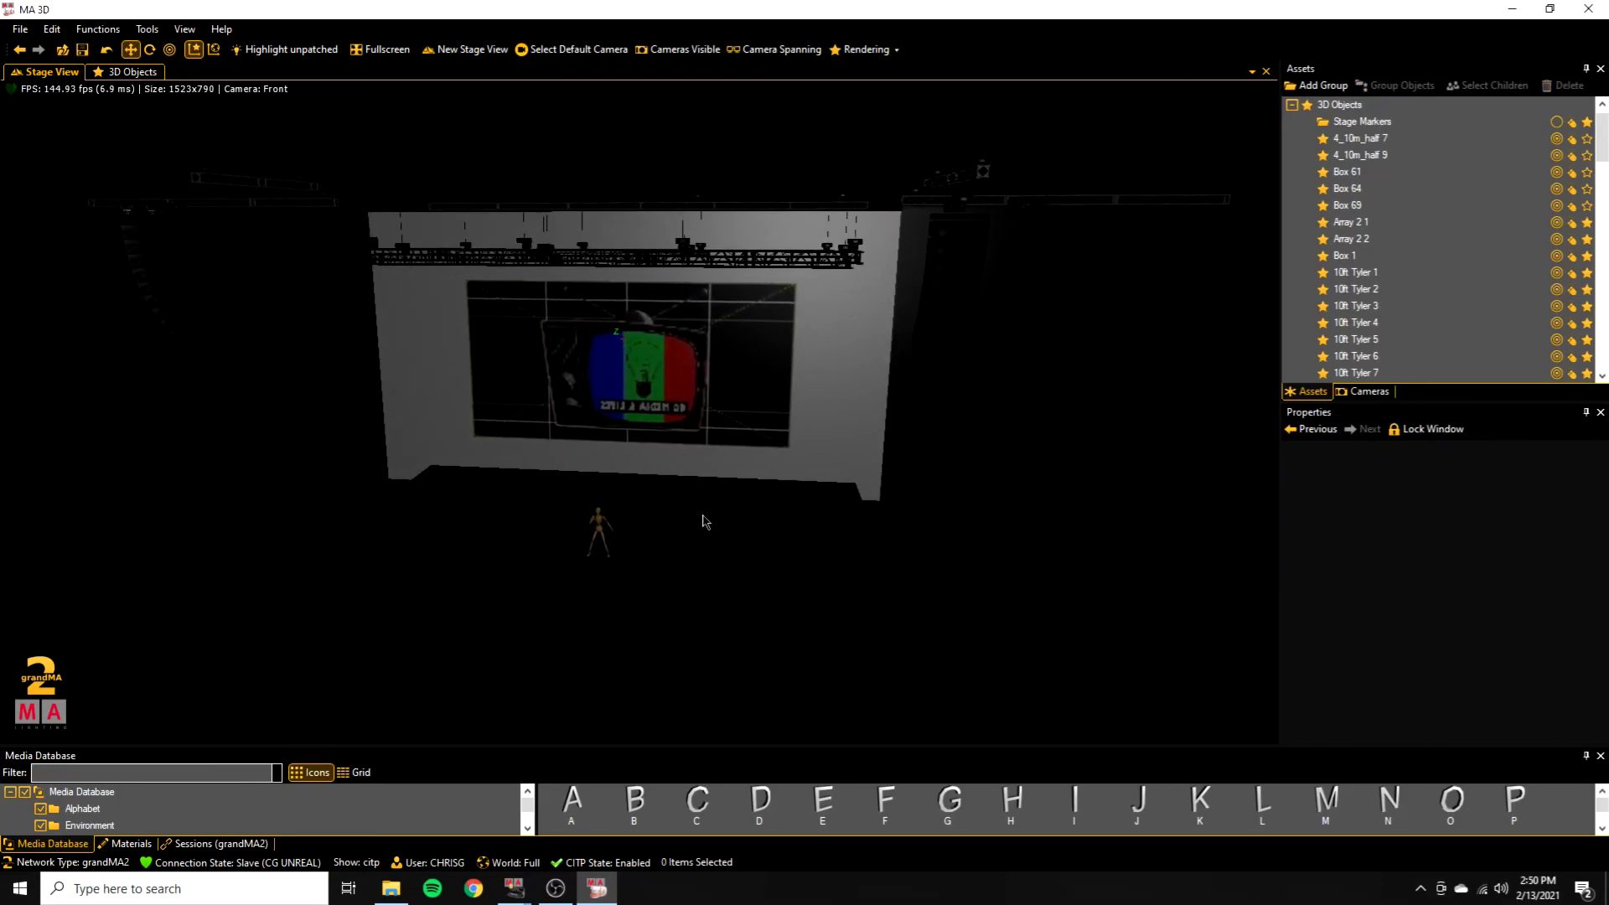
pyautogui.scroll(5, 704, 522)
pyautogui.click(635, 355)
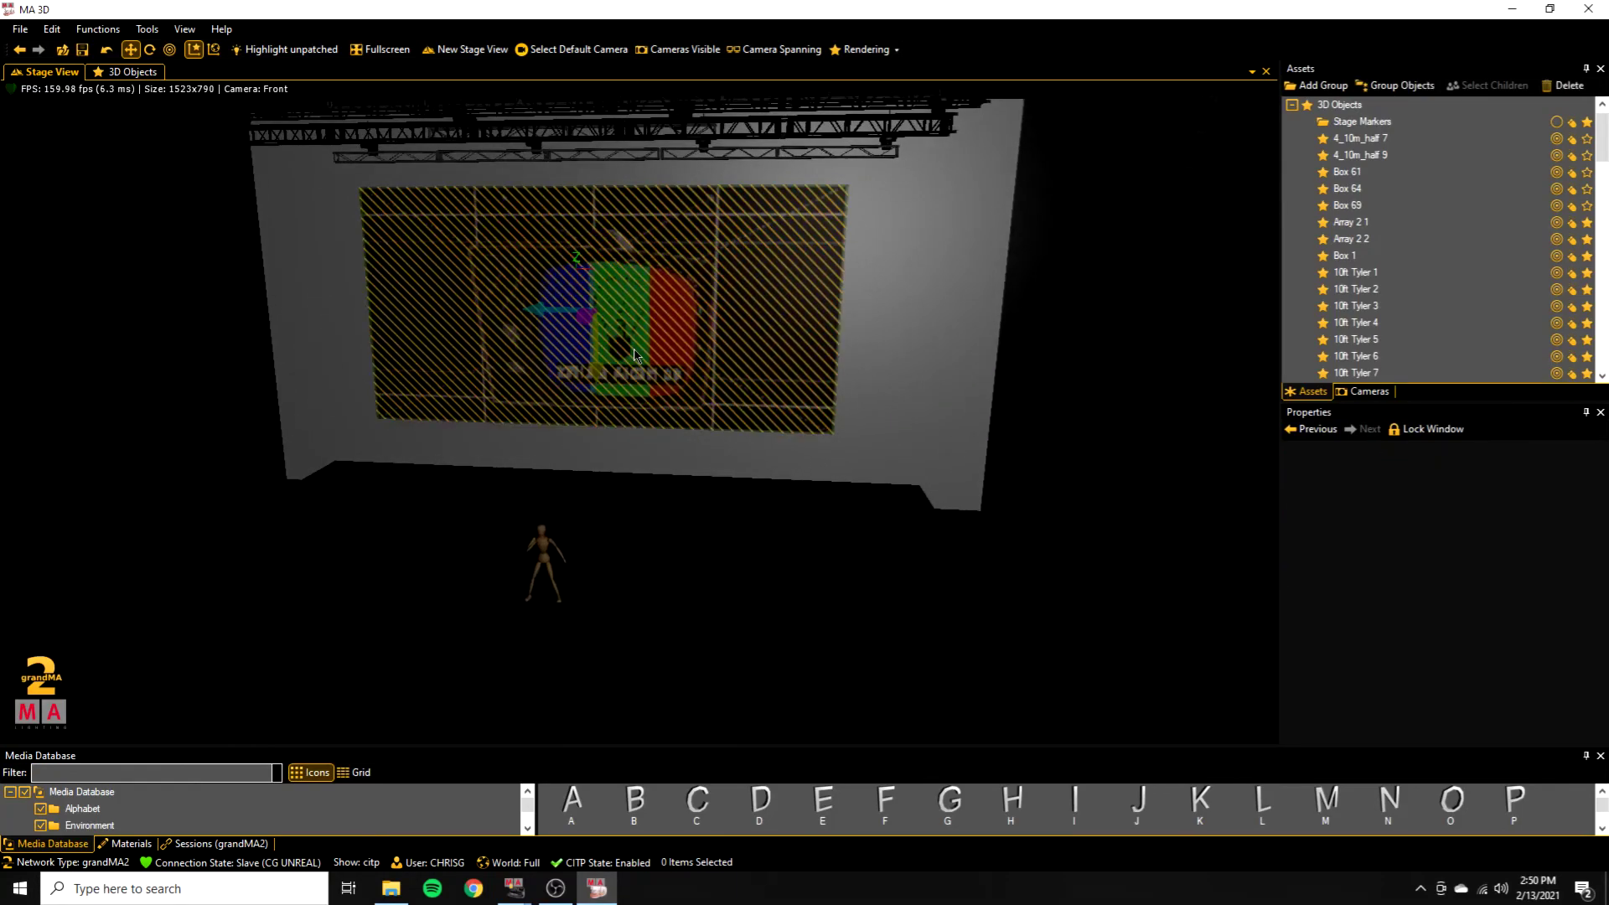
pyautogui.click(866, 526)
pyautogui.click(682, 337)
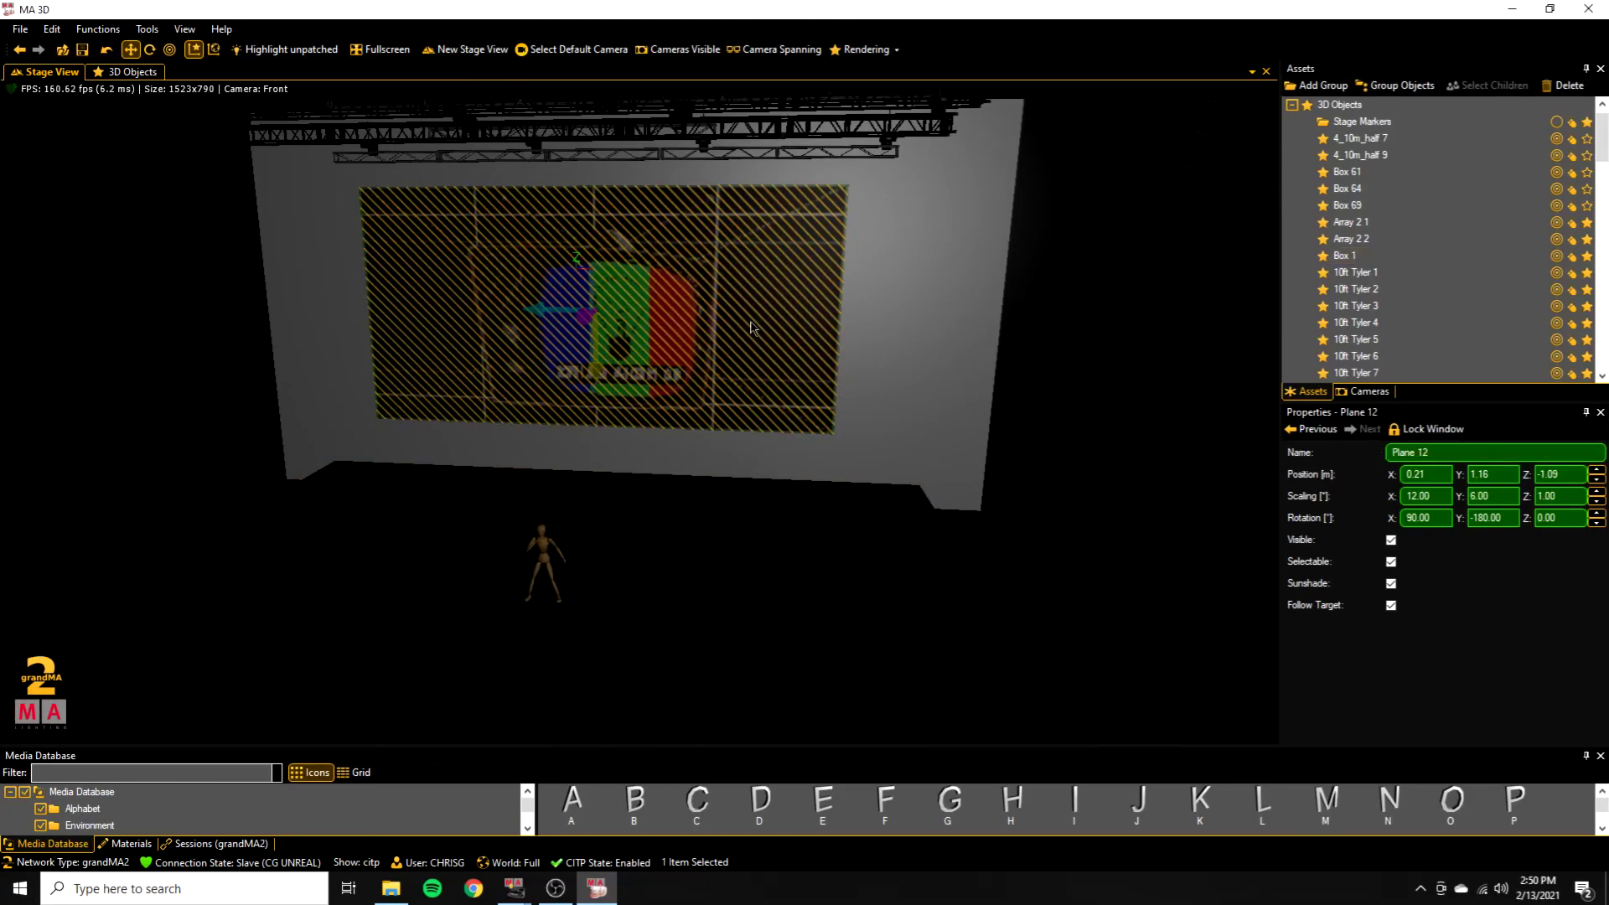
pyautogui.scroll(-5, 752, 327)
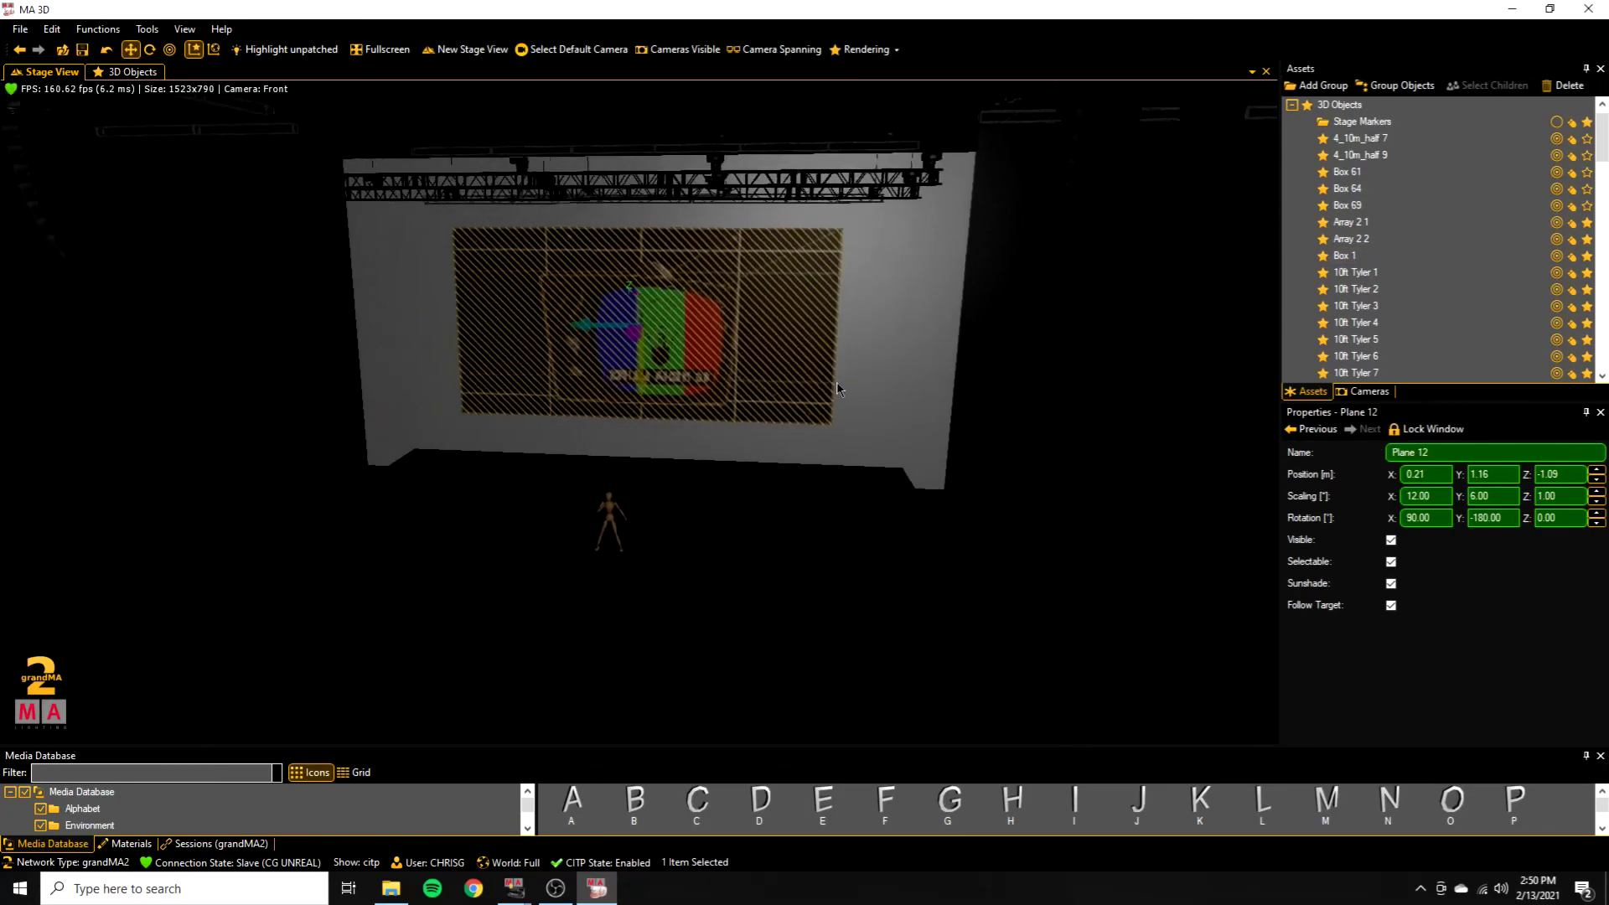
pyautogui.click(799, 503)
pyautogui.moveTo(712, 340); pyautogui.dragTo(729, 382)
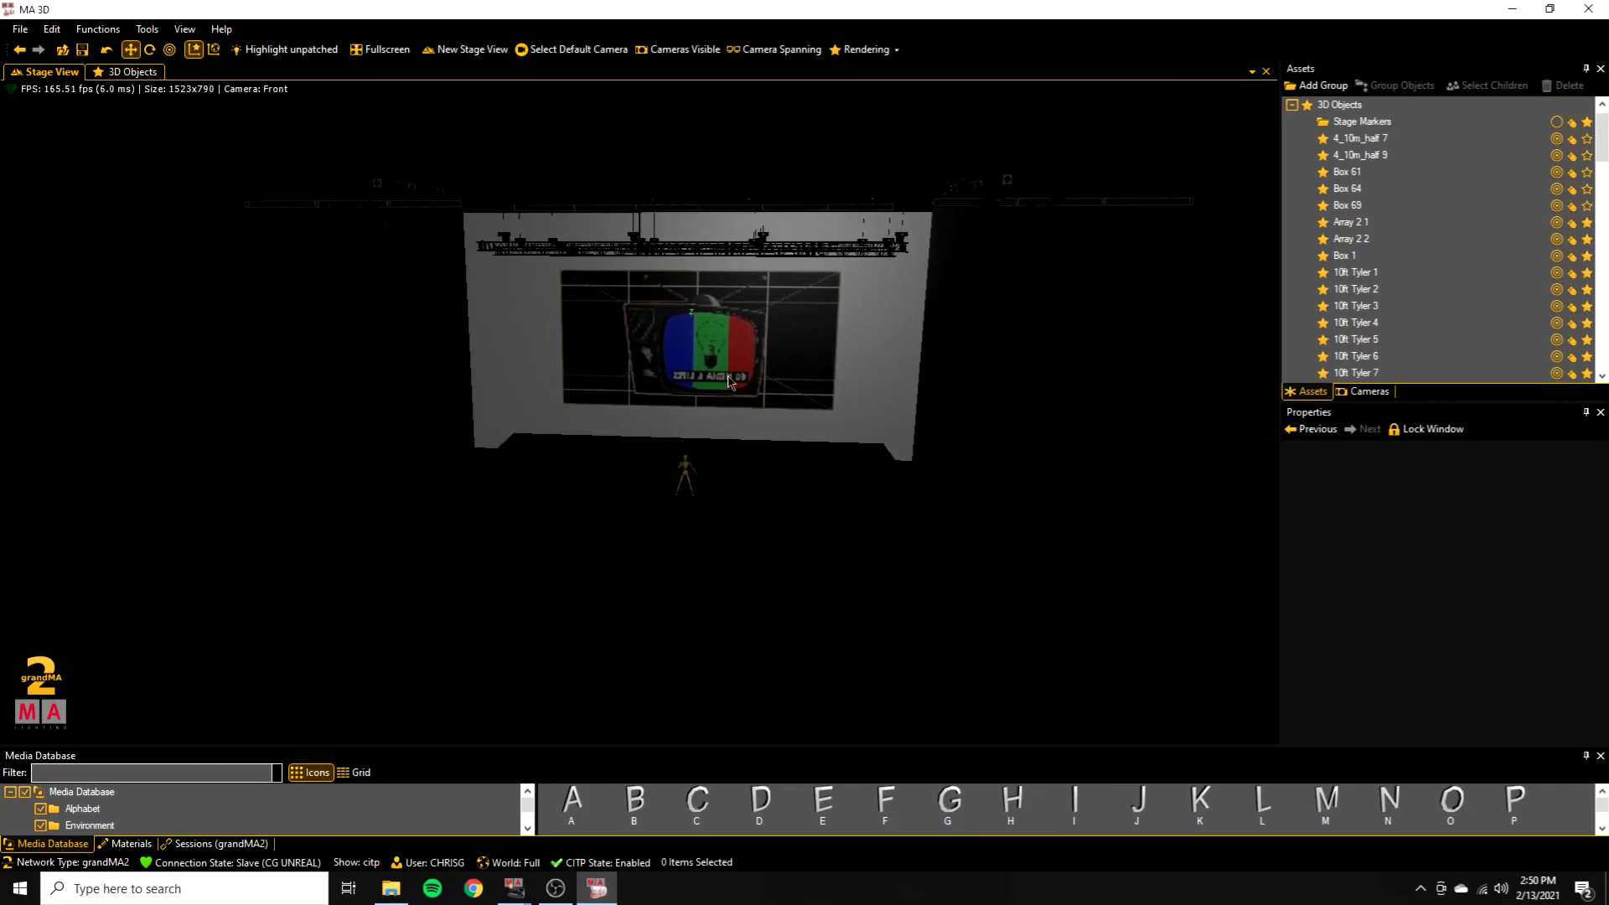